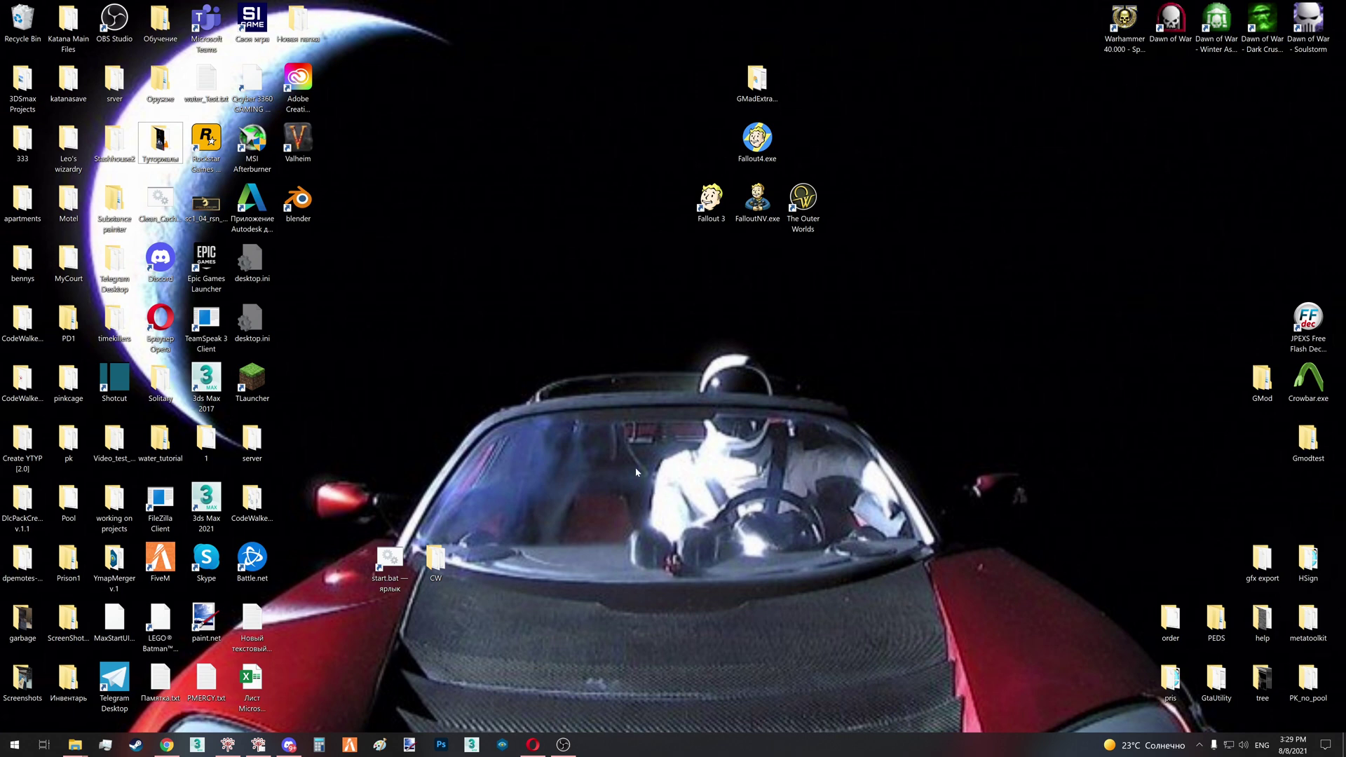
View the newest CodeWalker release in the releases channel of its Discord server, then return to the desktop
click(289, 745)
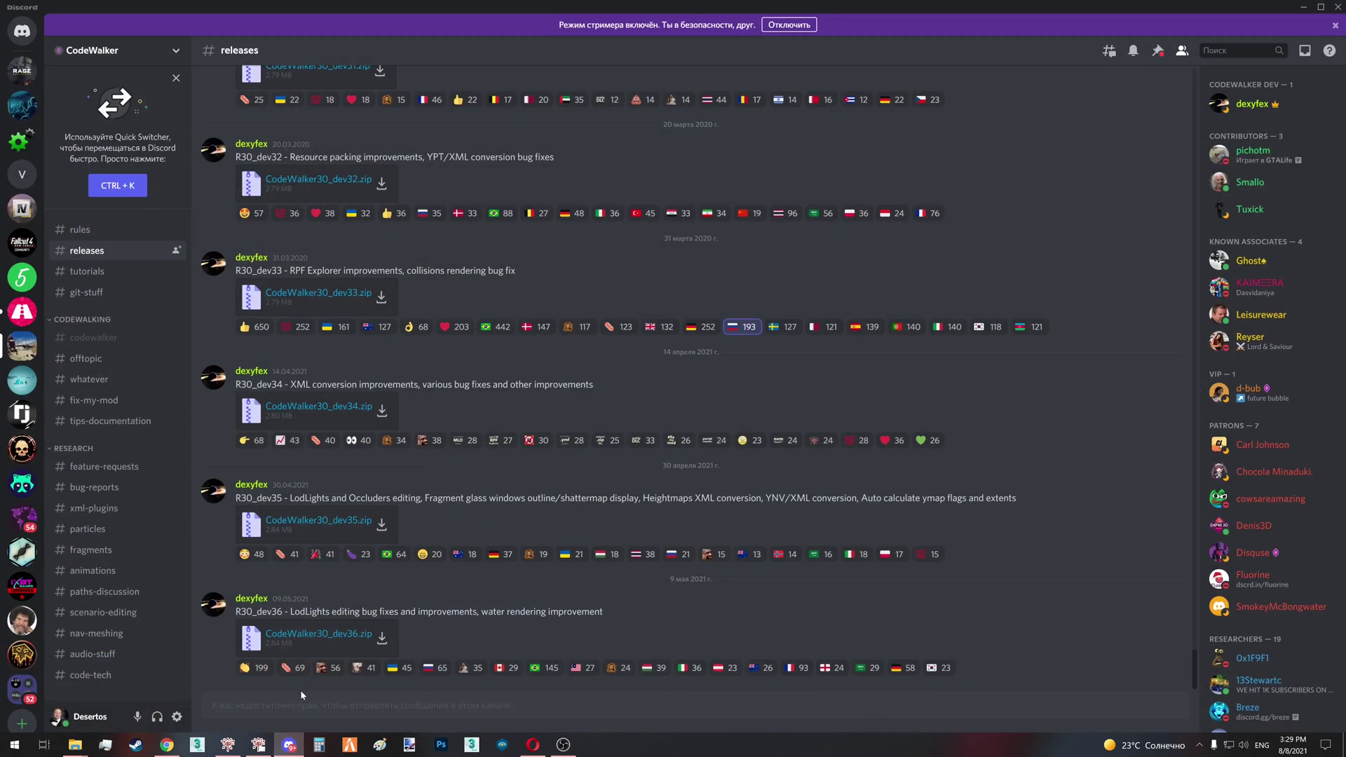
drag(235, 598, 269, 597)
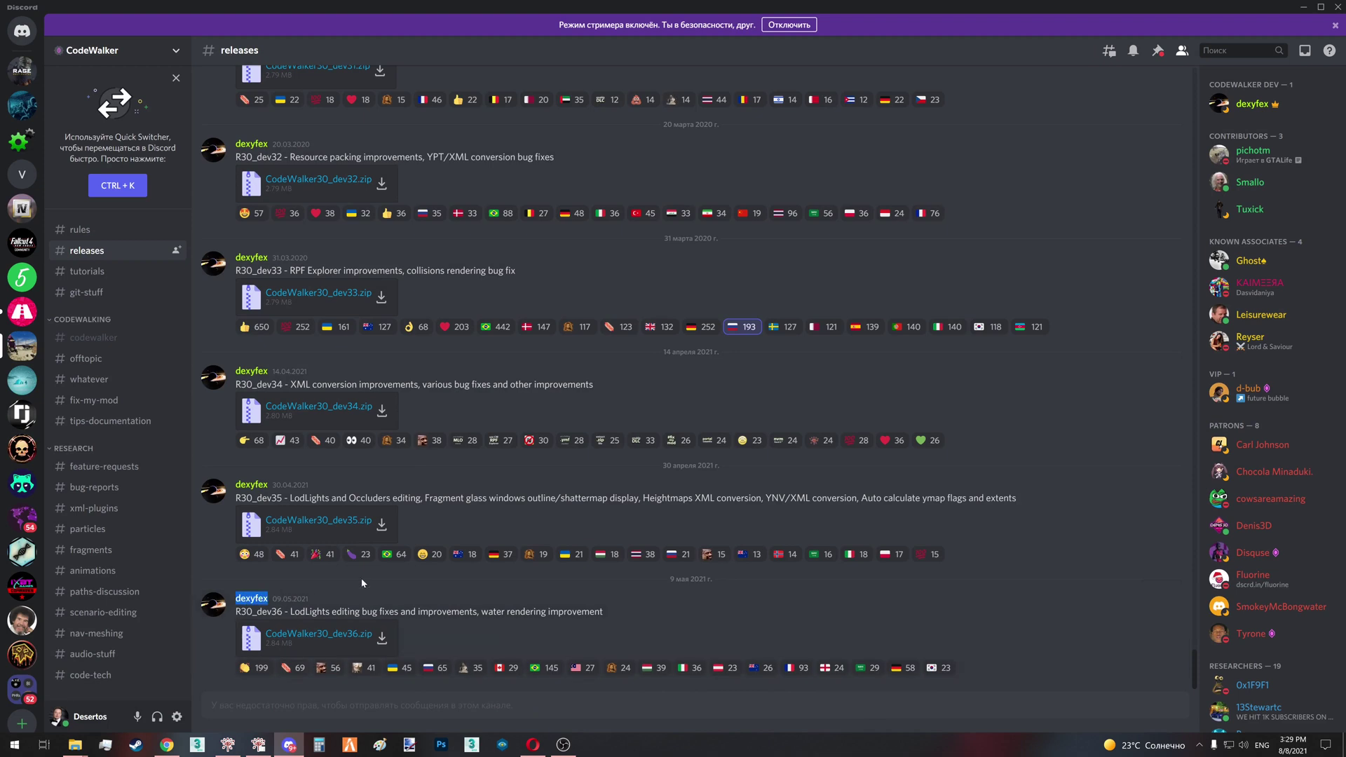
click(384, 609)
key(super+d)
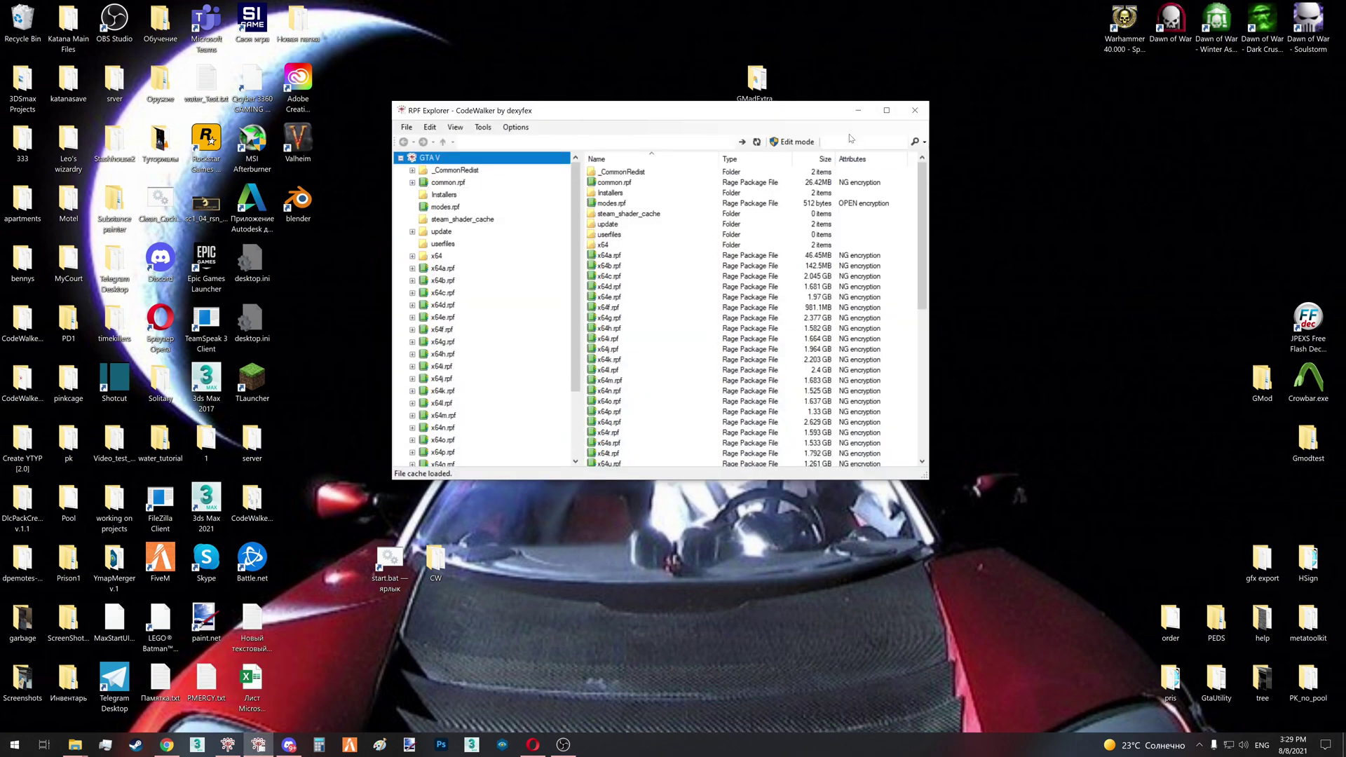
Search the game archives in RPF Explorer for water.xml and select that file in its common.rpf\data\levels\gta5 location
click(850, 140)
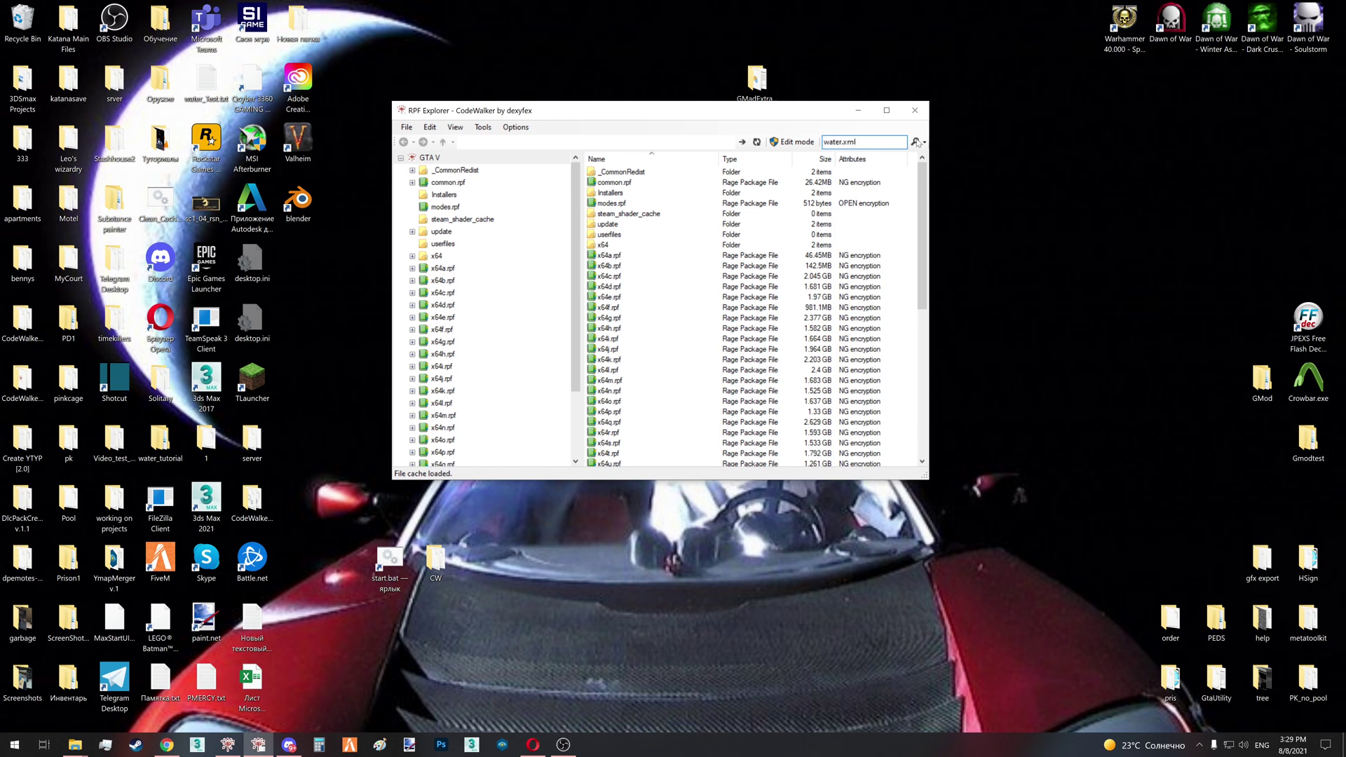
click(916, 142)
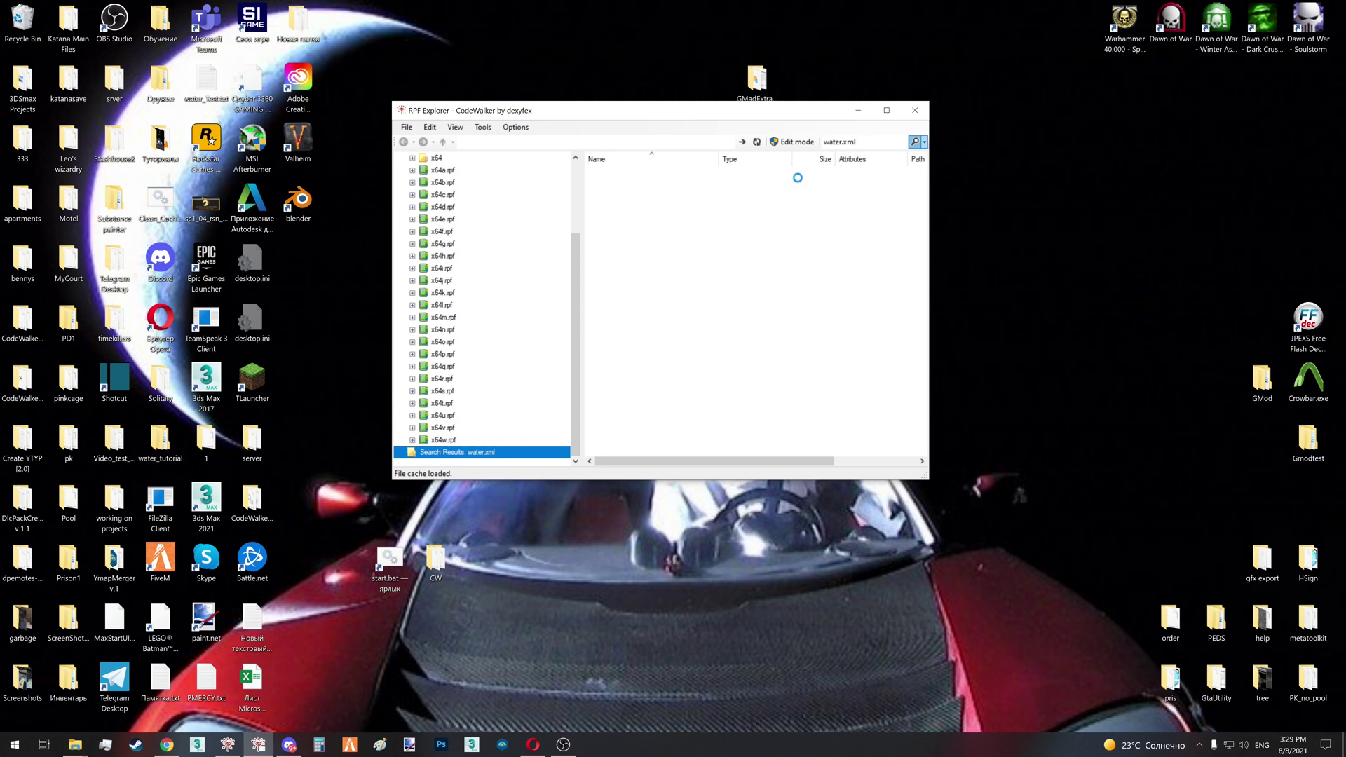
right_click(636, 174)
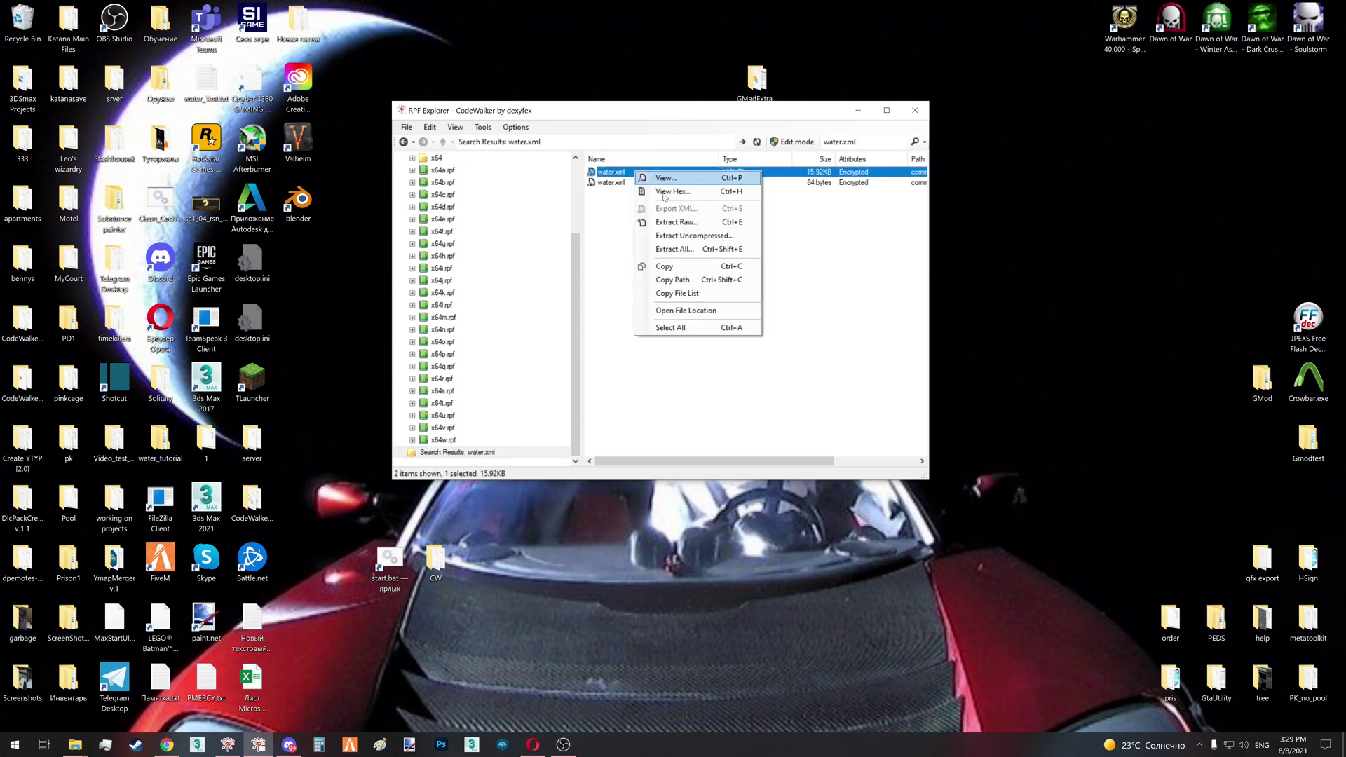
click(673, 310)
drag(919, 220, 926, 384)
click(611, 433)
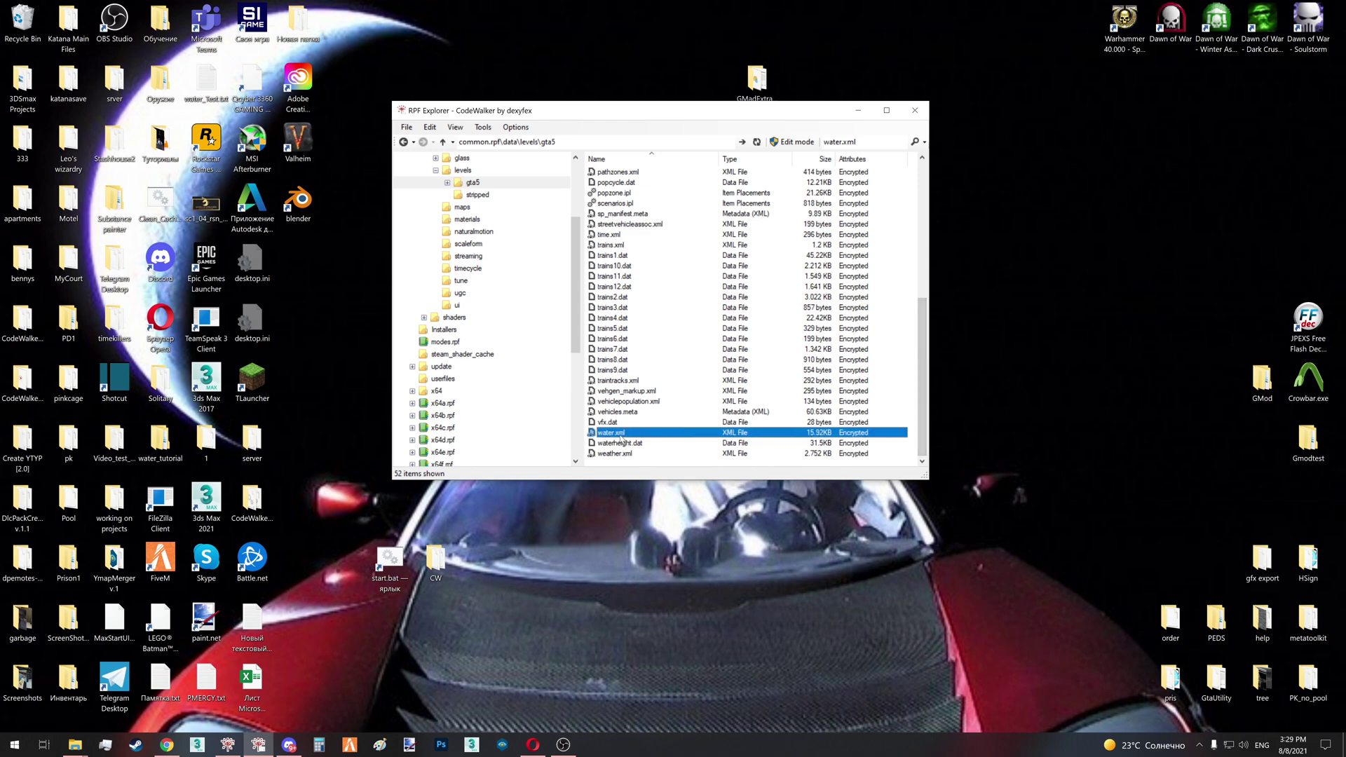
Copy water.xml and gta5.meta from the archive's gta5 folder into the server's resources\garbage folder
click(74, 746)
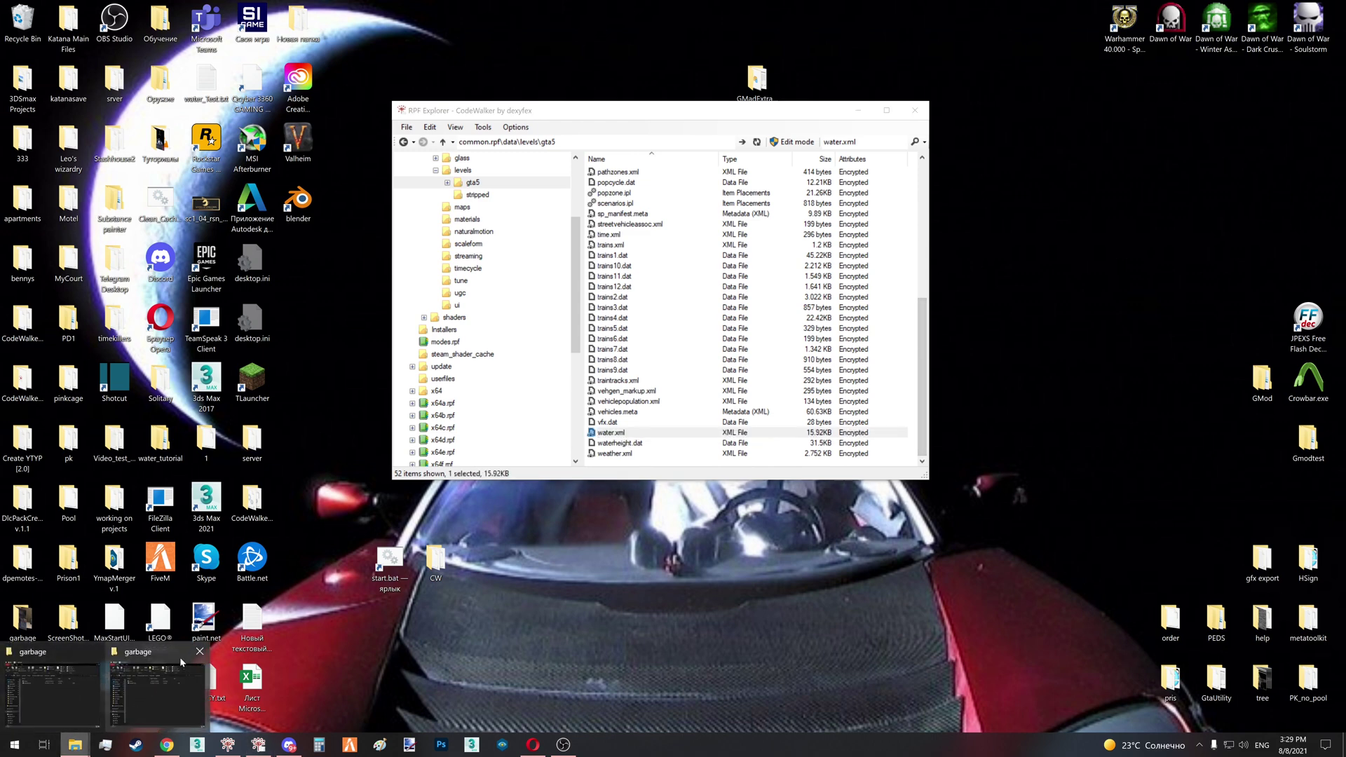
click(179, 663)
drag(556, 119, 276, 77)
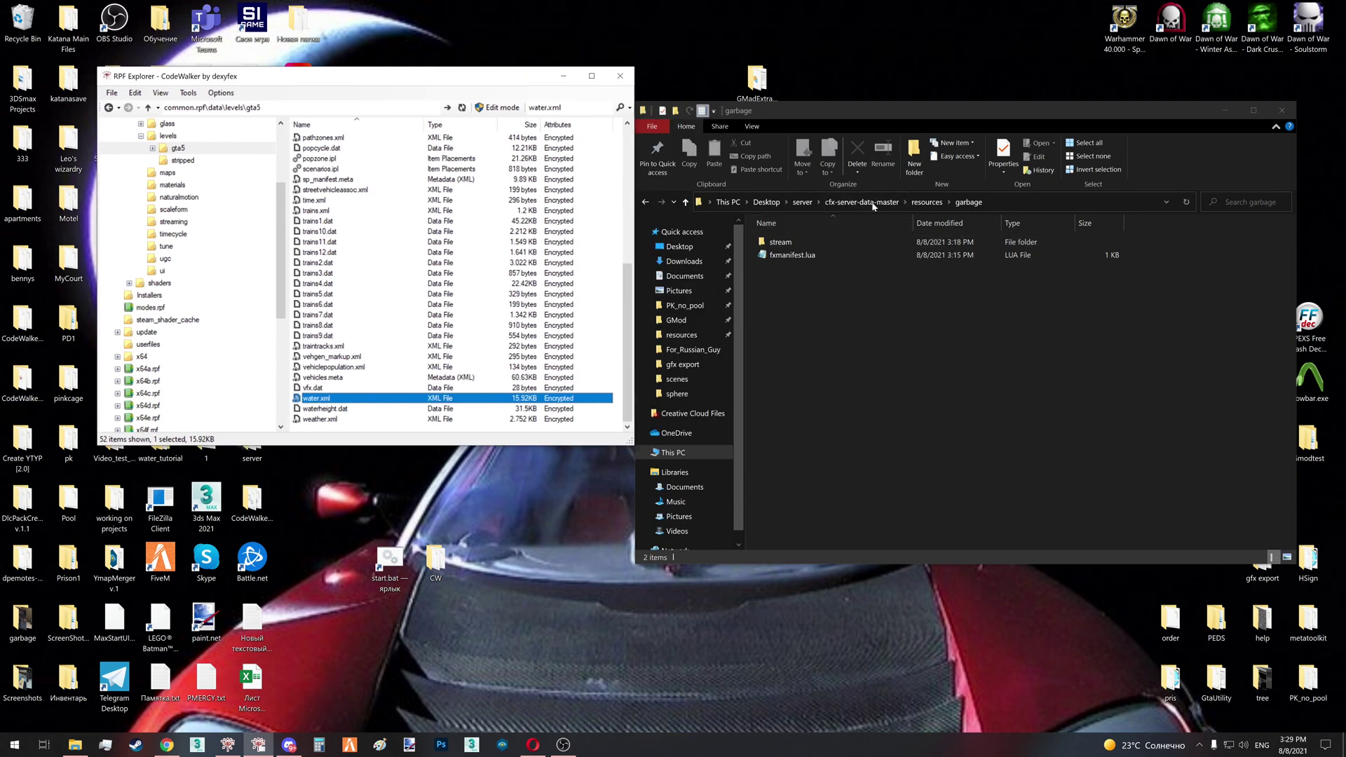
click(927, 202)
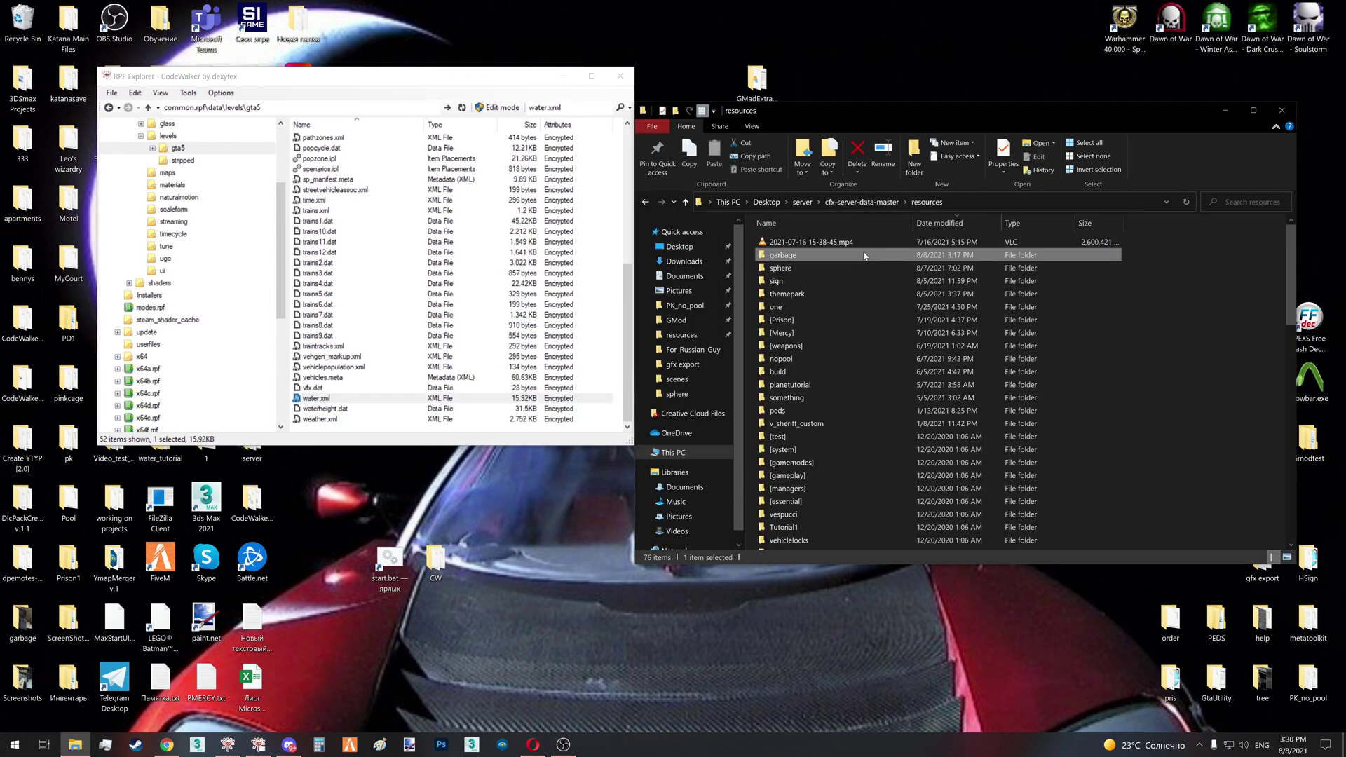
double_click(875, 256)
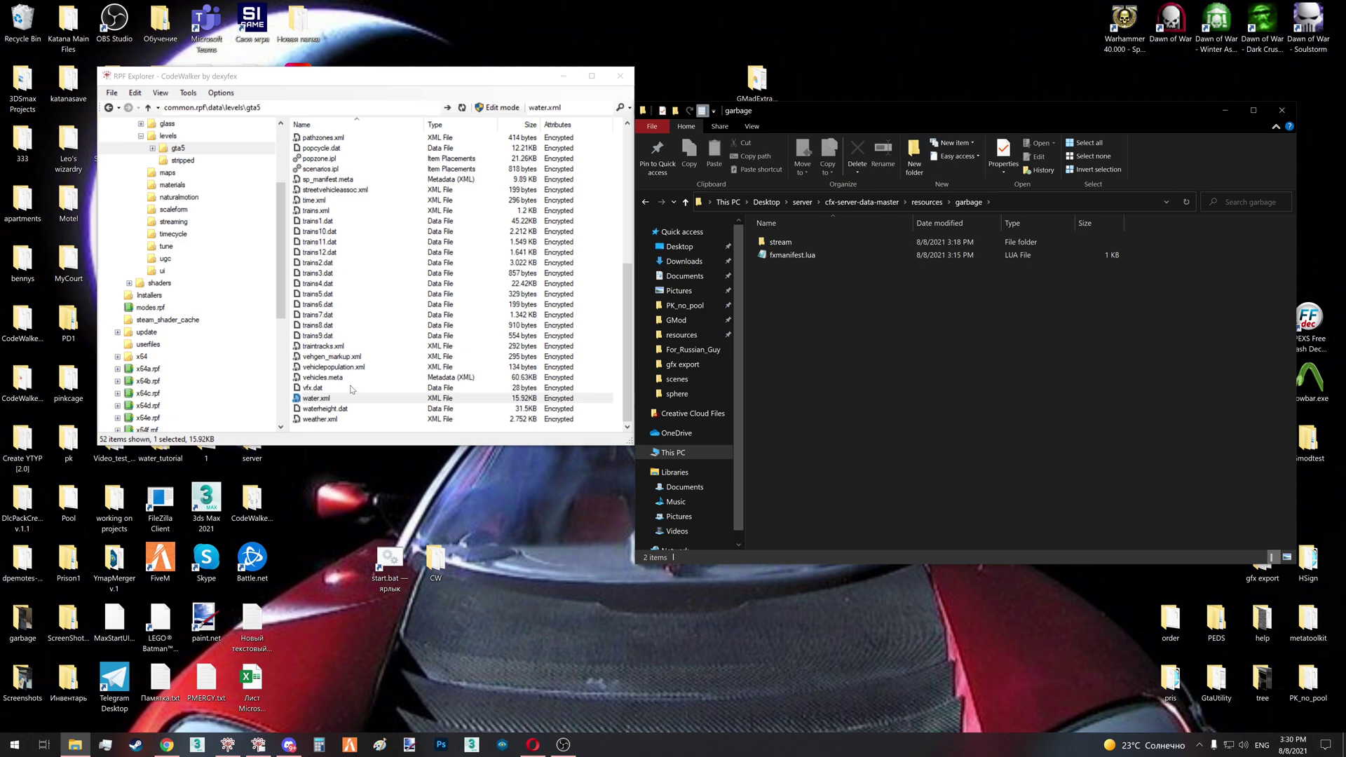
drag(335, 398, 793, 328)
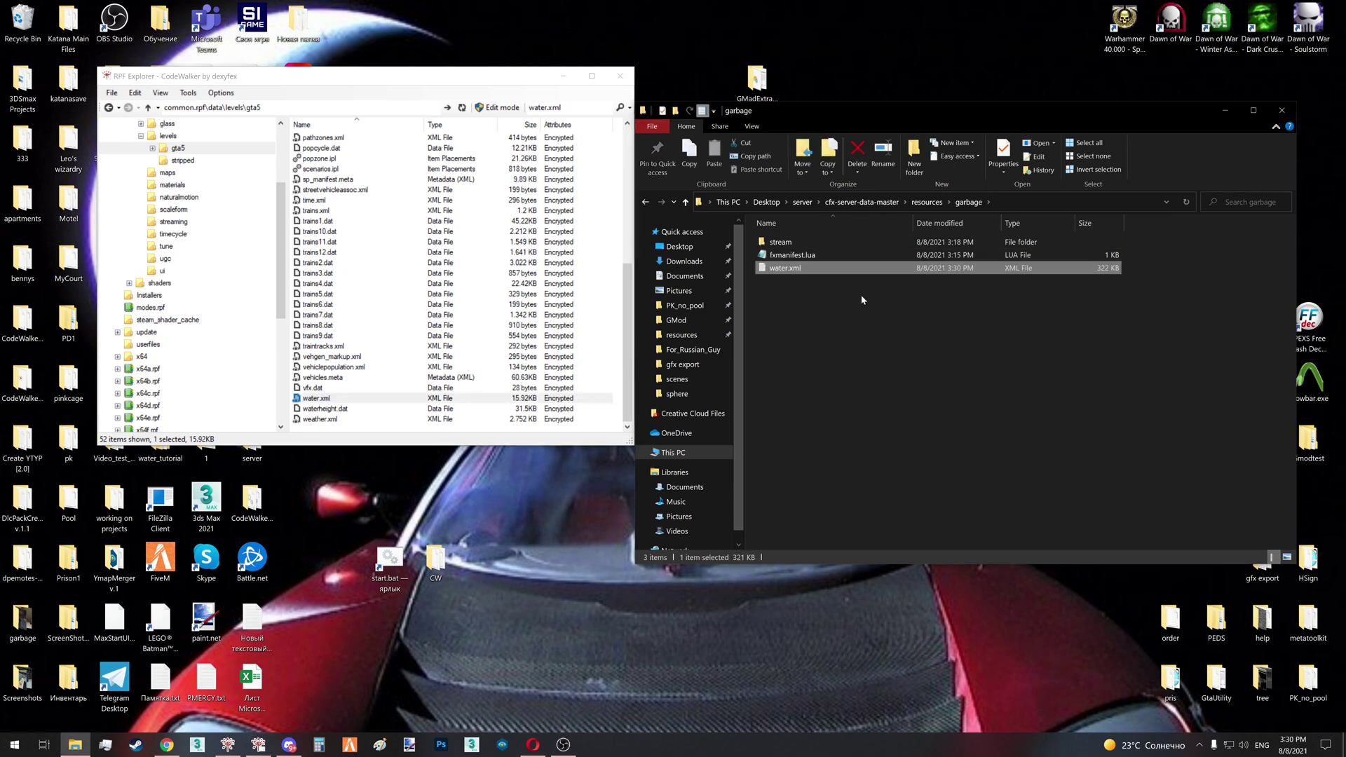
scroll(473, 214, up, 8)
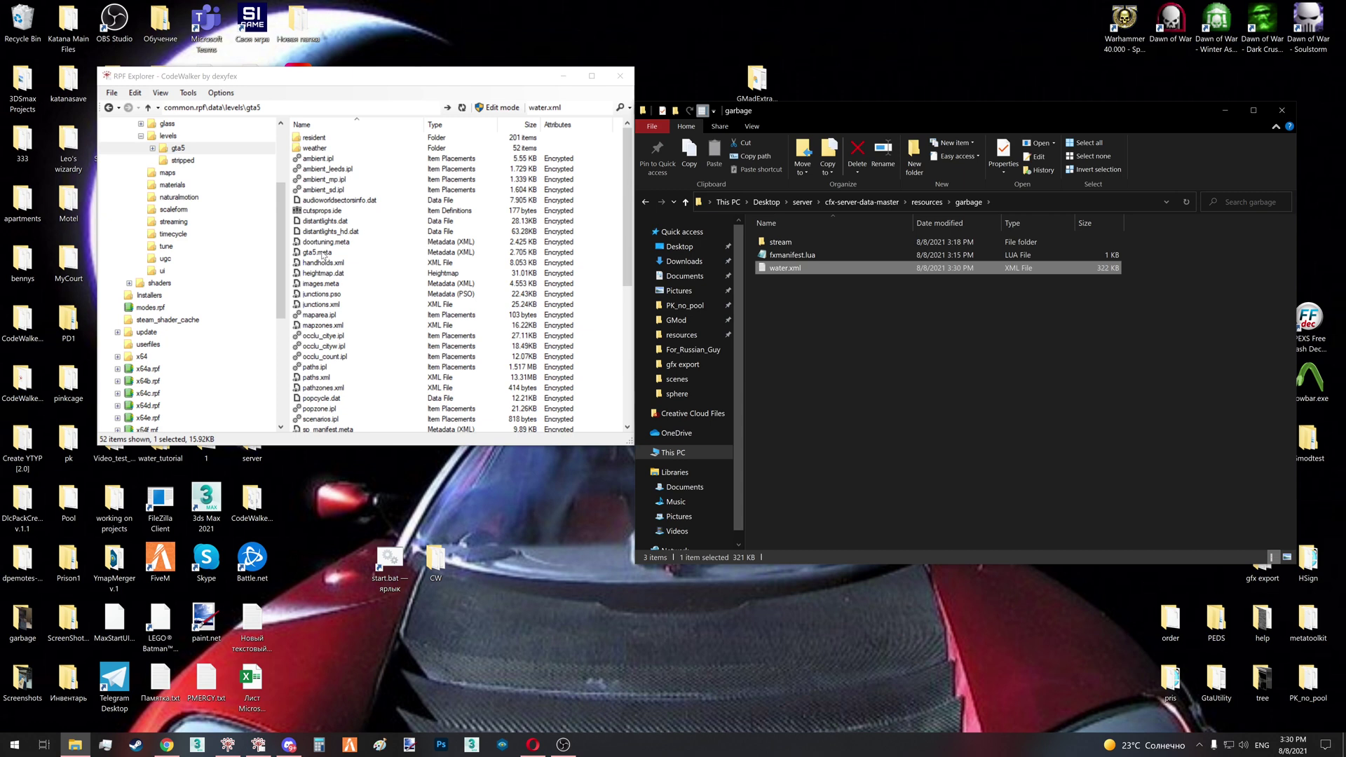
drag(322, 255, 861, 389)
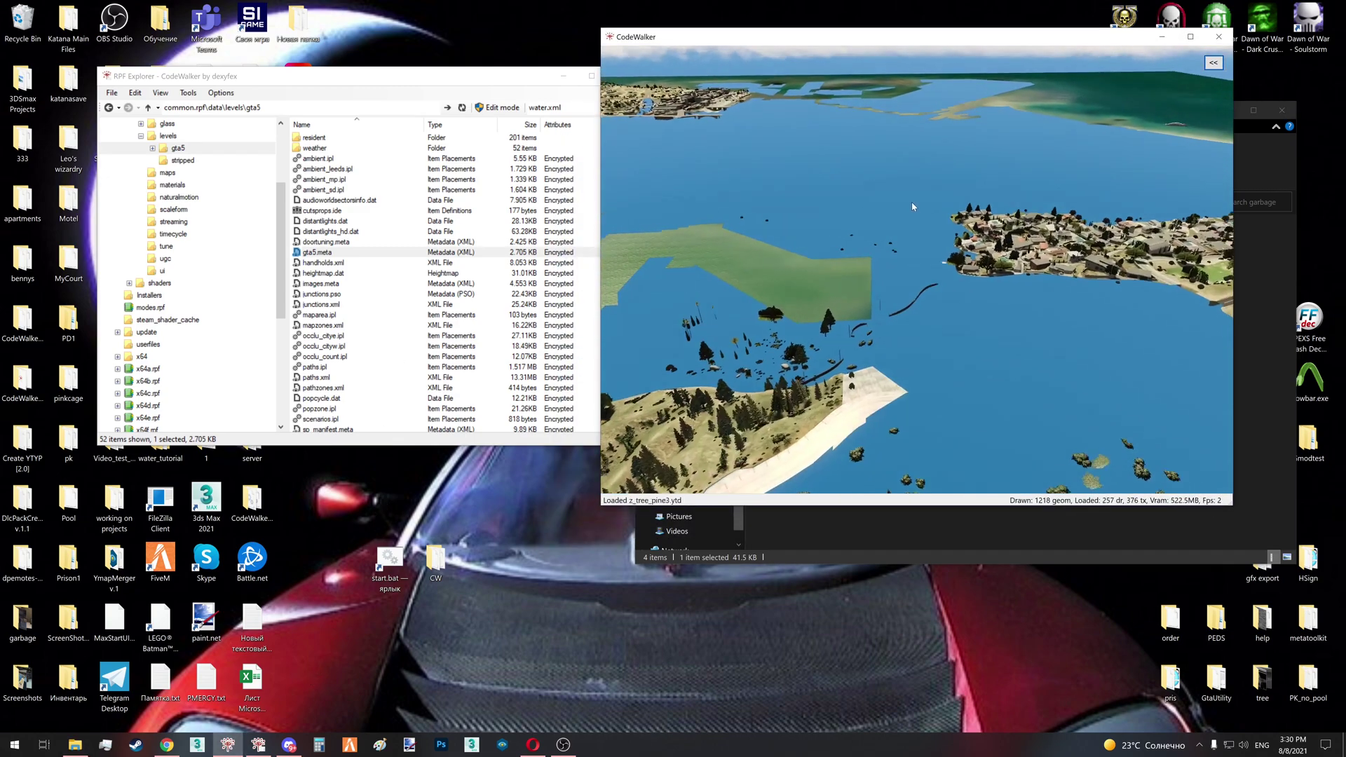
Find the hillside reservoir in the CodeWalker world view and set the selection mode to Water Quad
scroll(893, 202, up, 5)
drag(892, 202, 796, 207)
scroll(796, 207, down, 2)
key(t)
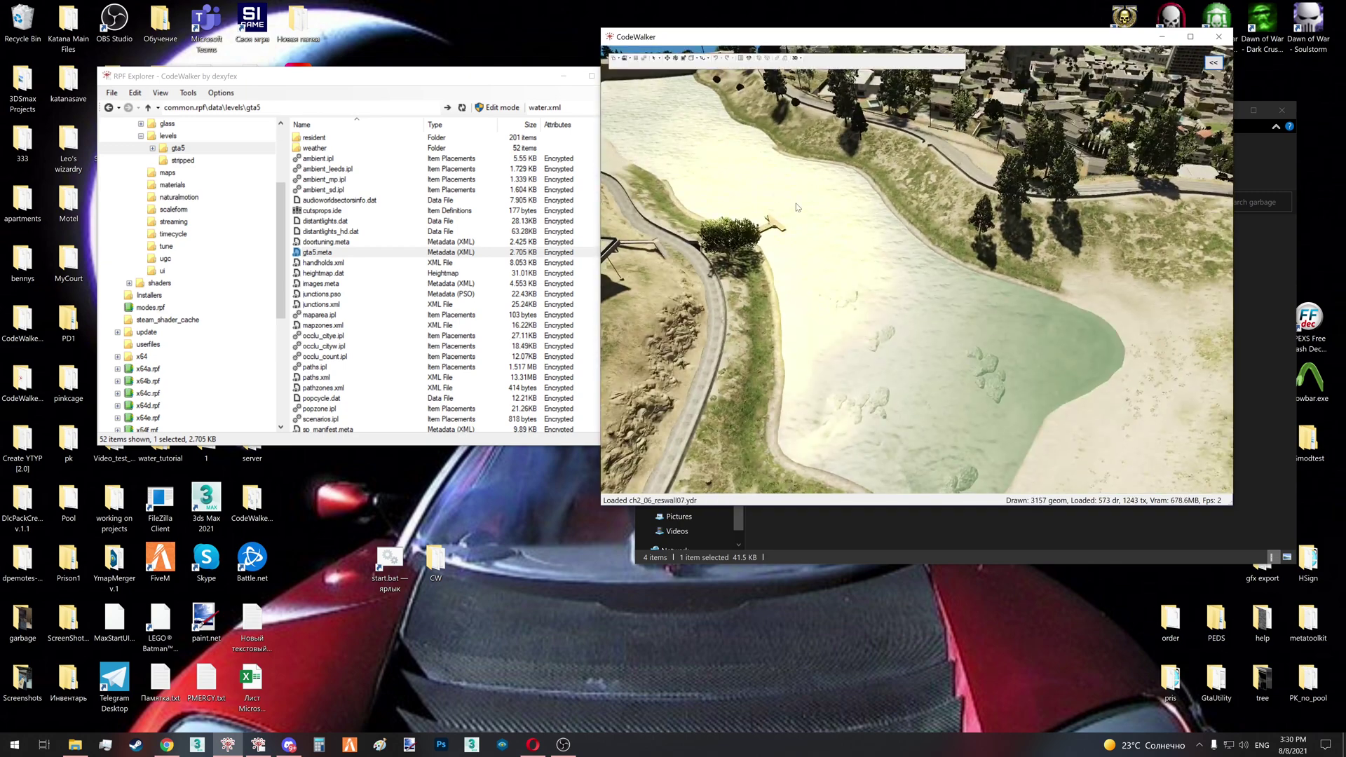
scroll(797, 208, down, 3)
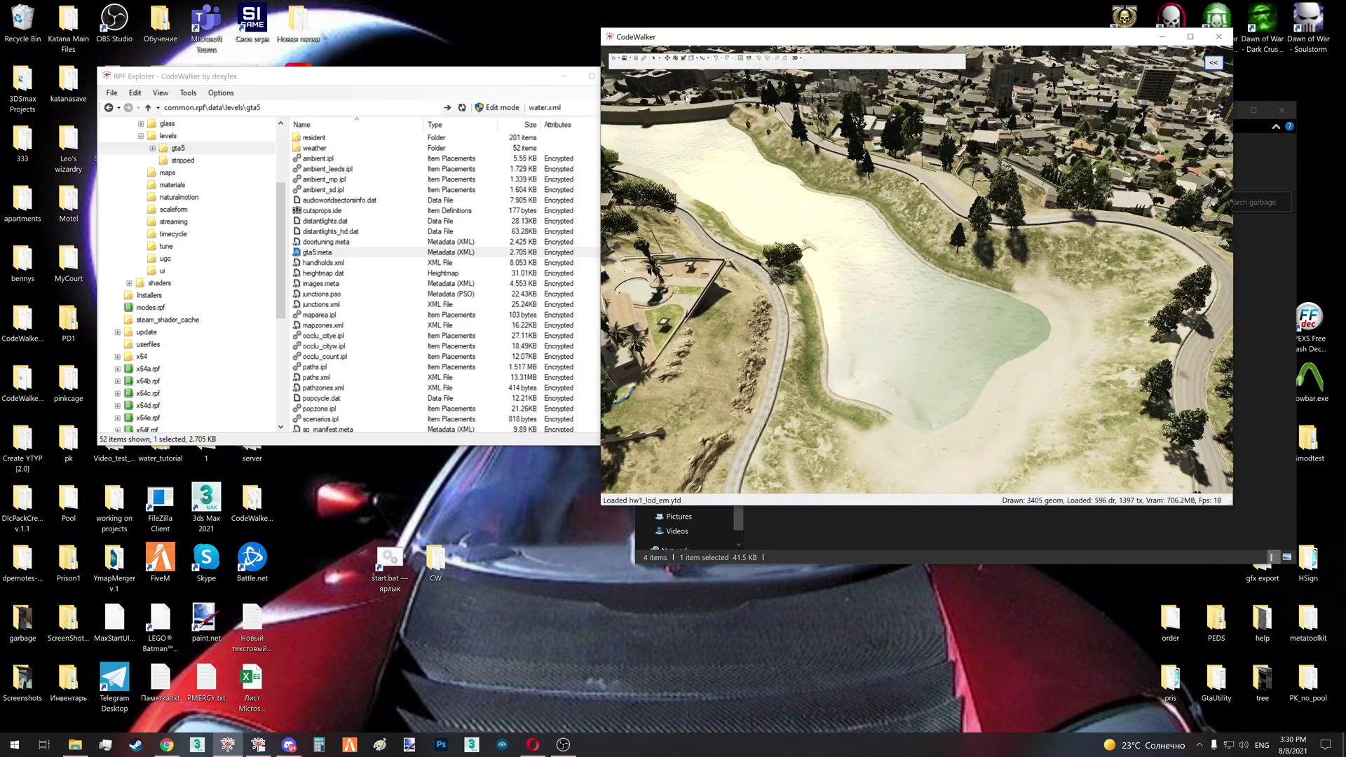
click(658, 58)
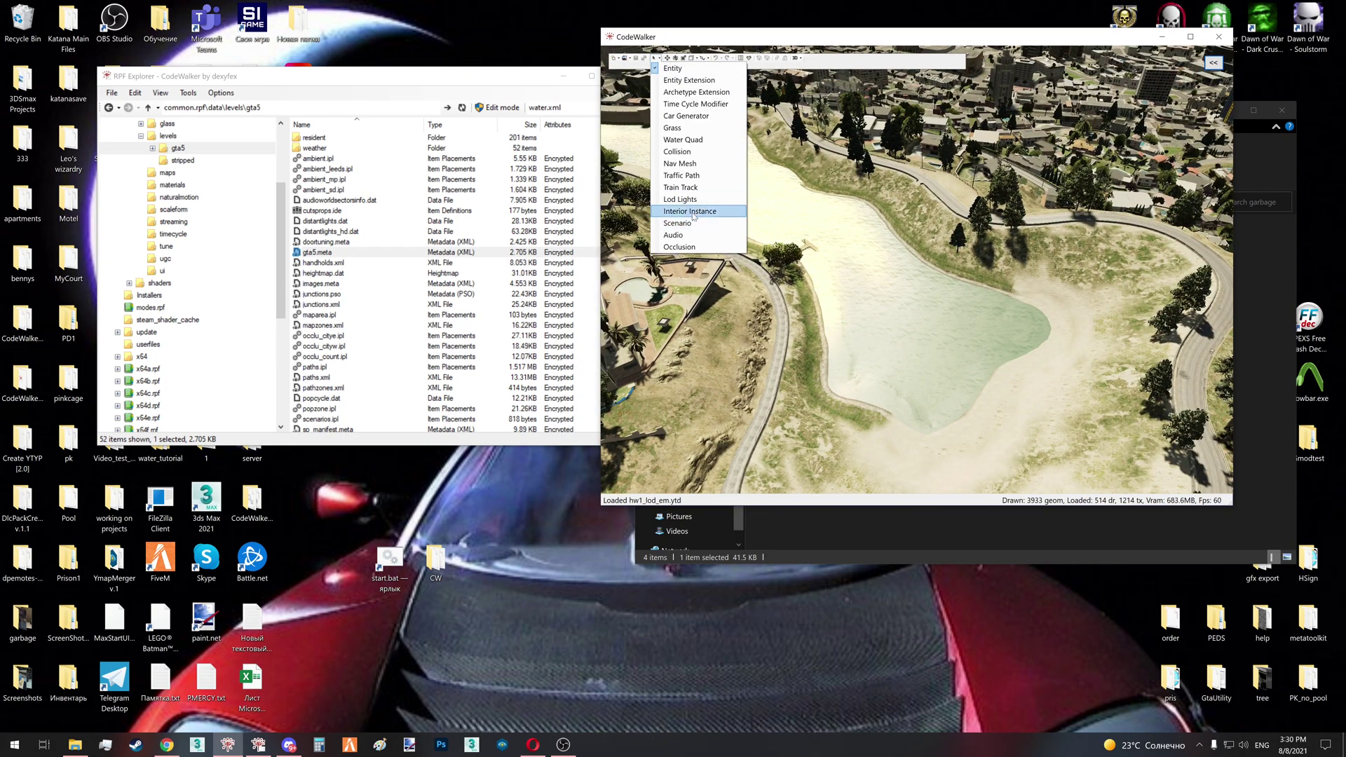
click(682, 139)
Select the water quad over the reservoir's rounded end and display its WaterQuad properties
scroll(929, 314, up, 3)
scroll(929, 310, down, 5)
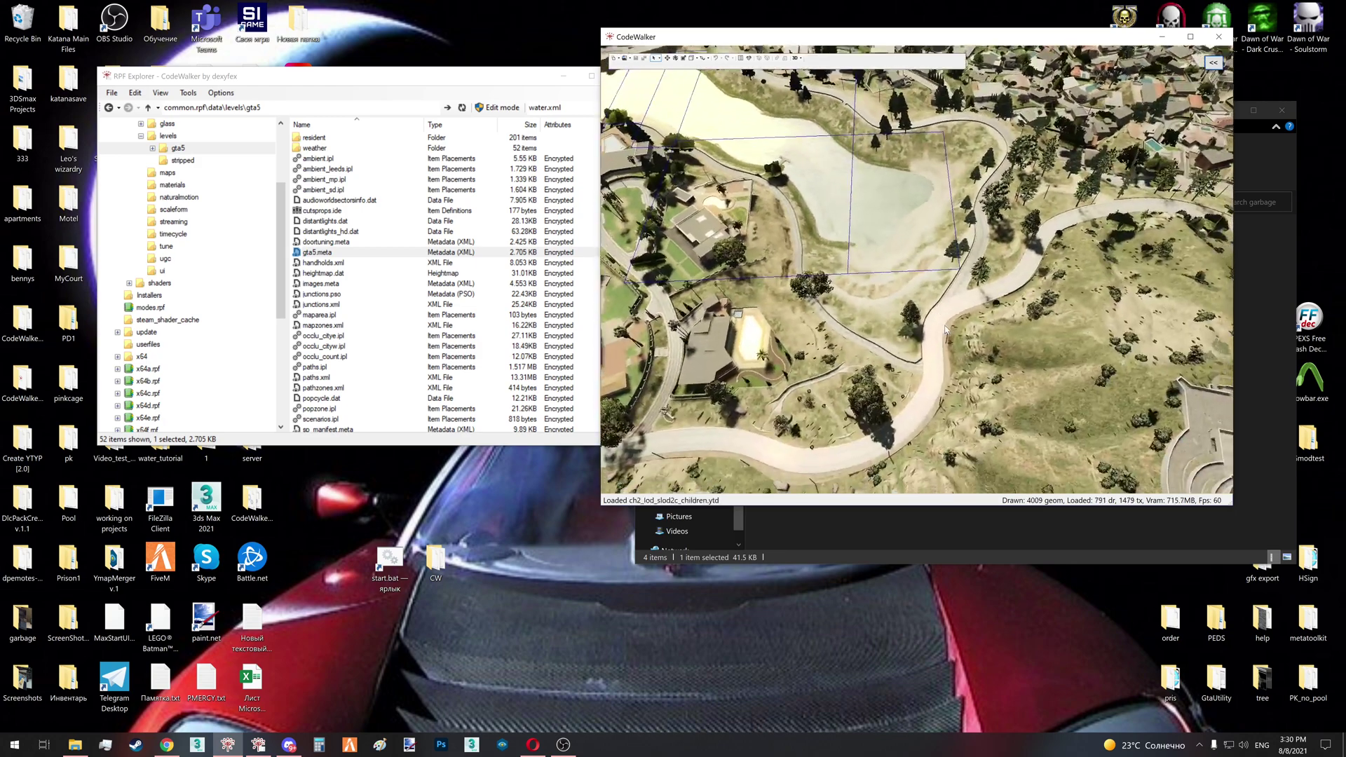
click(1213, 63)
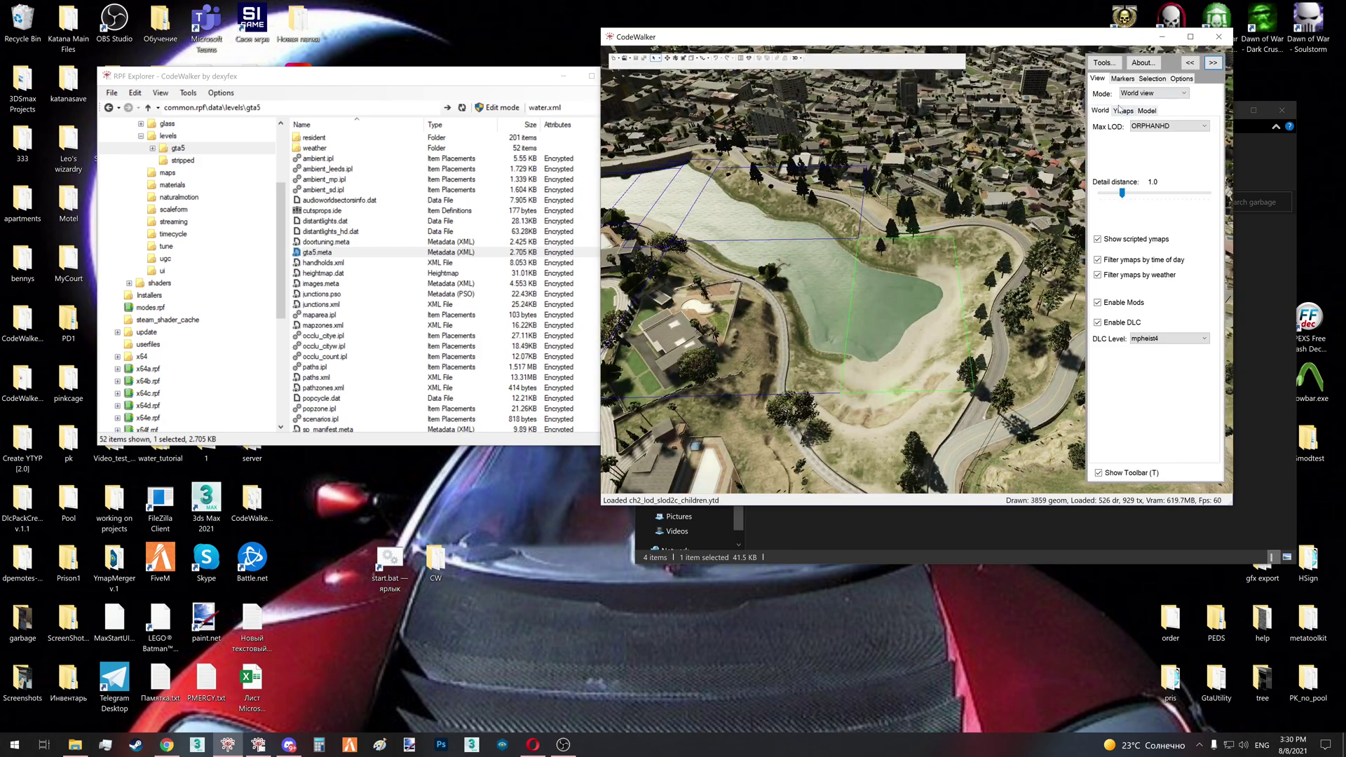
click(1143, 80)
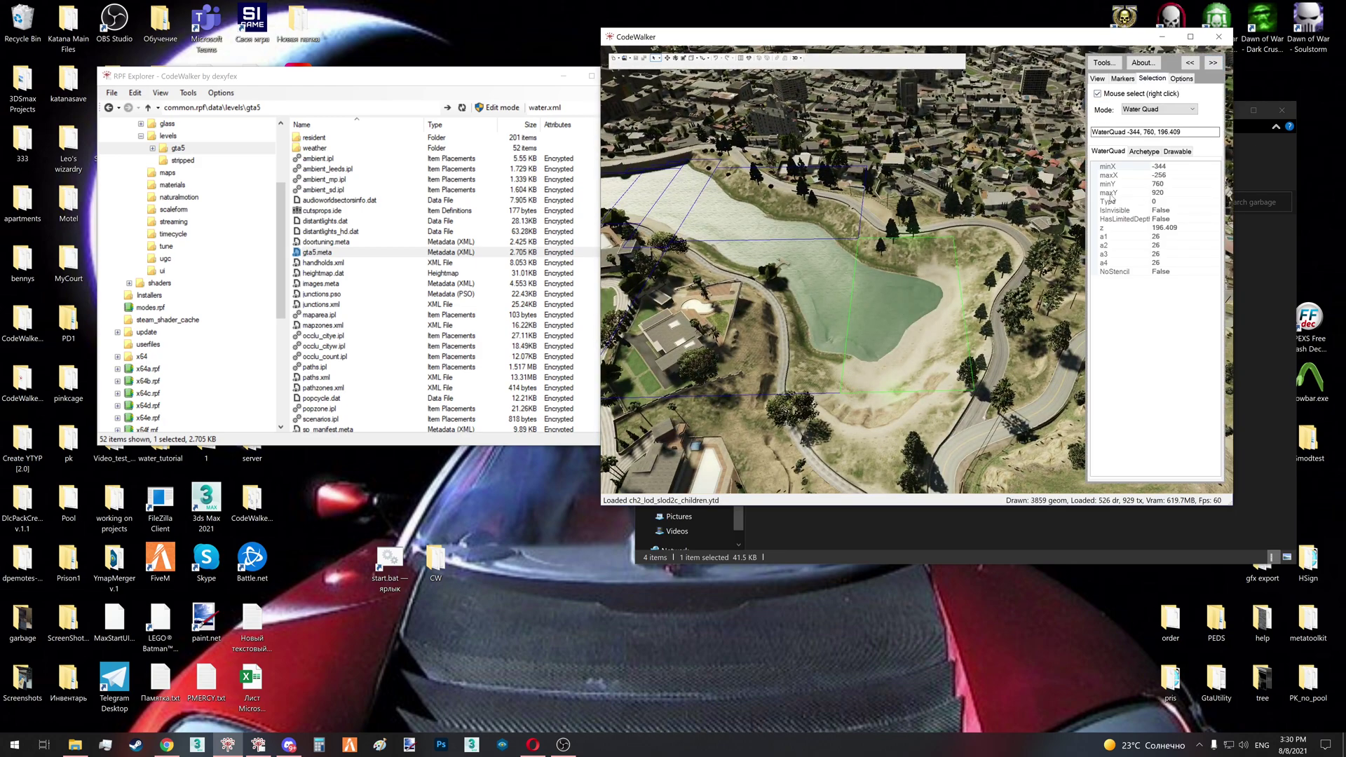
Open water.xml from the garbage folder in Notepad++
click(885, 516)
drag(852, 114, 398, 312)
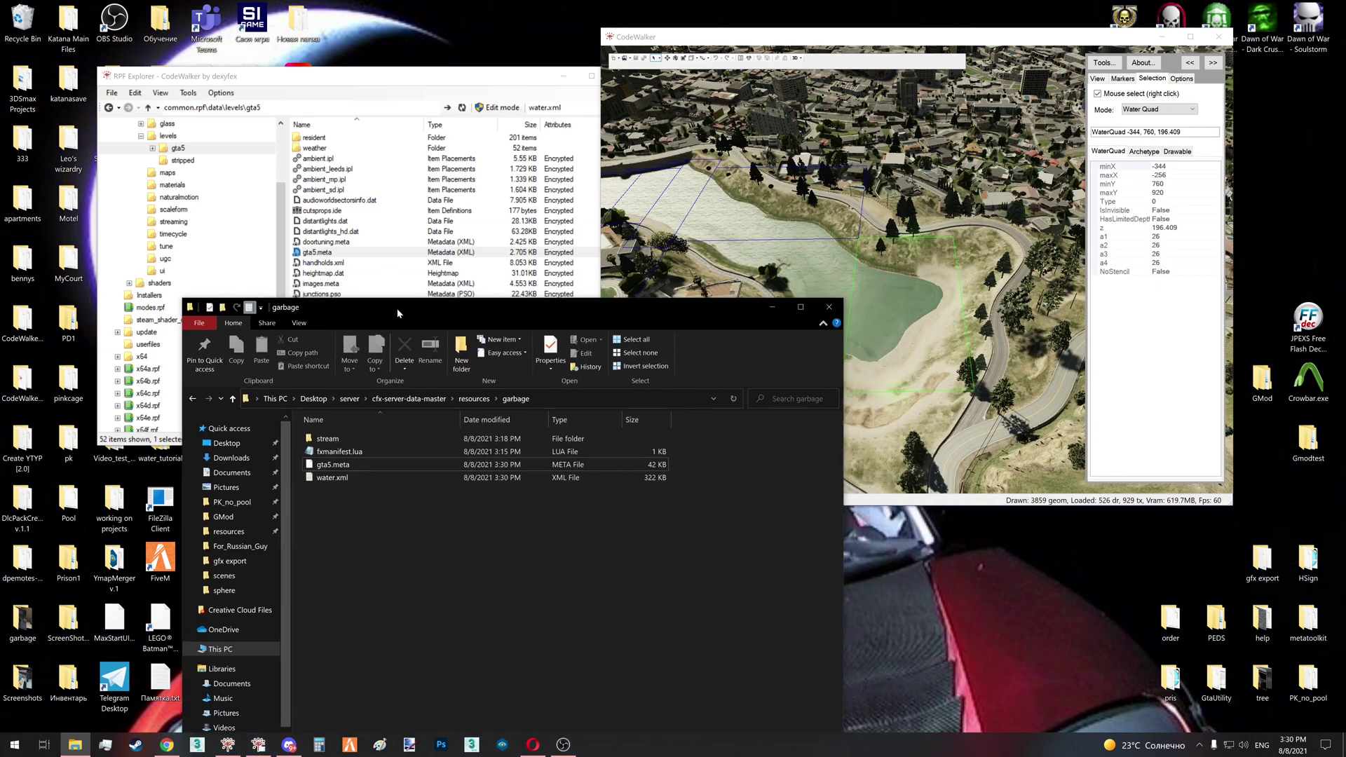
click(421, 477)
right_click(372, 477)
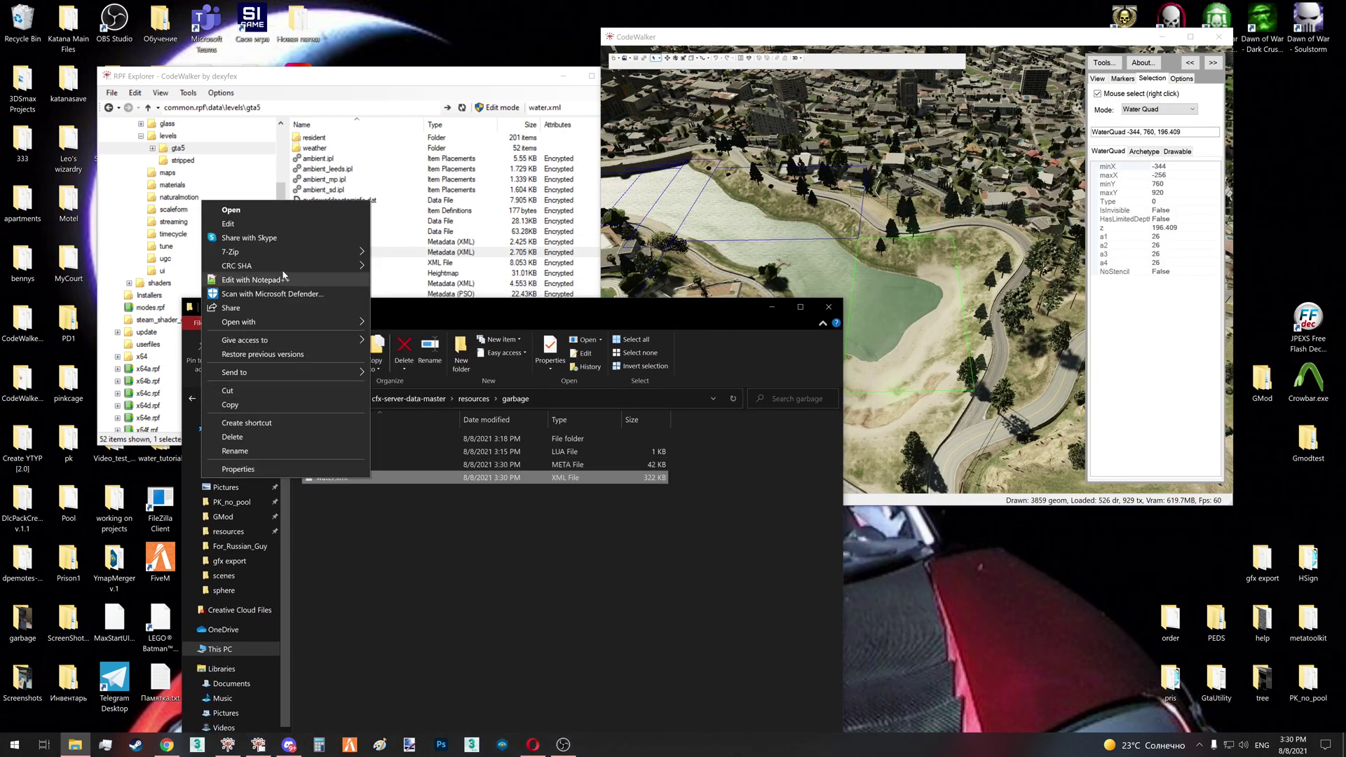
click(275, 280)
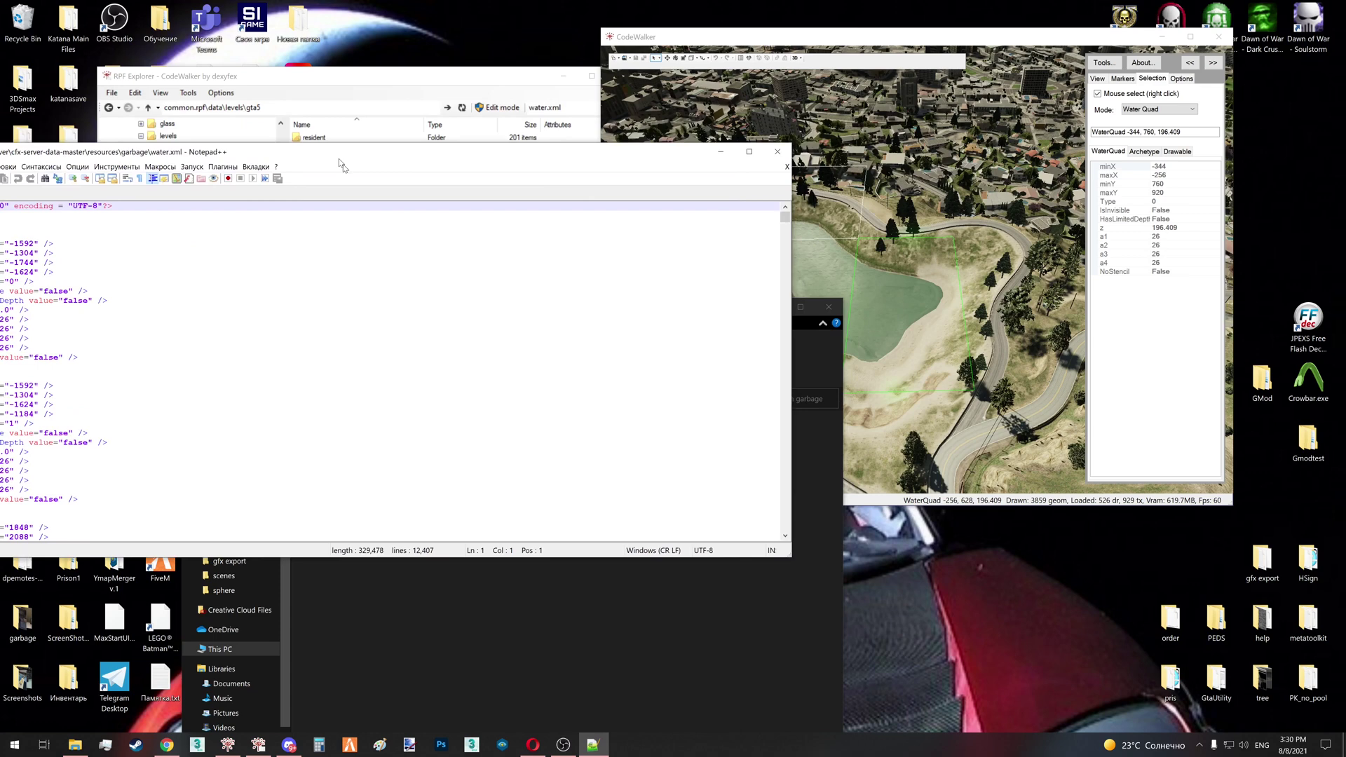
Search water.xml for <minX value="-344" /> until reaching the item that matches the selected water quad
drag(268, 261, 131, 262)
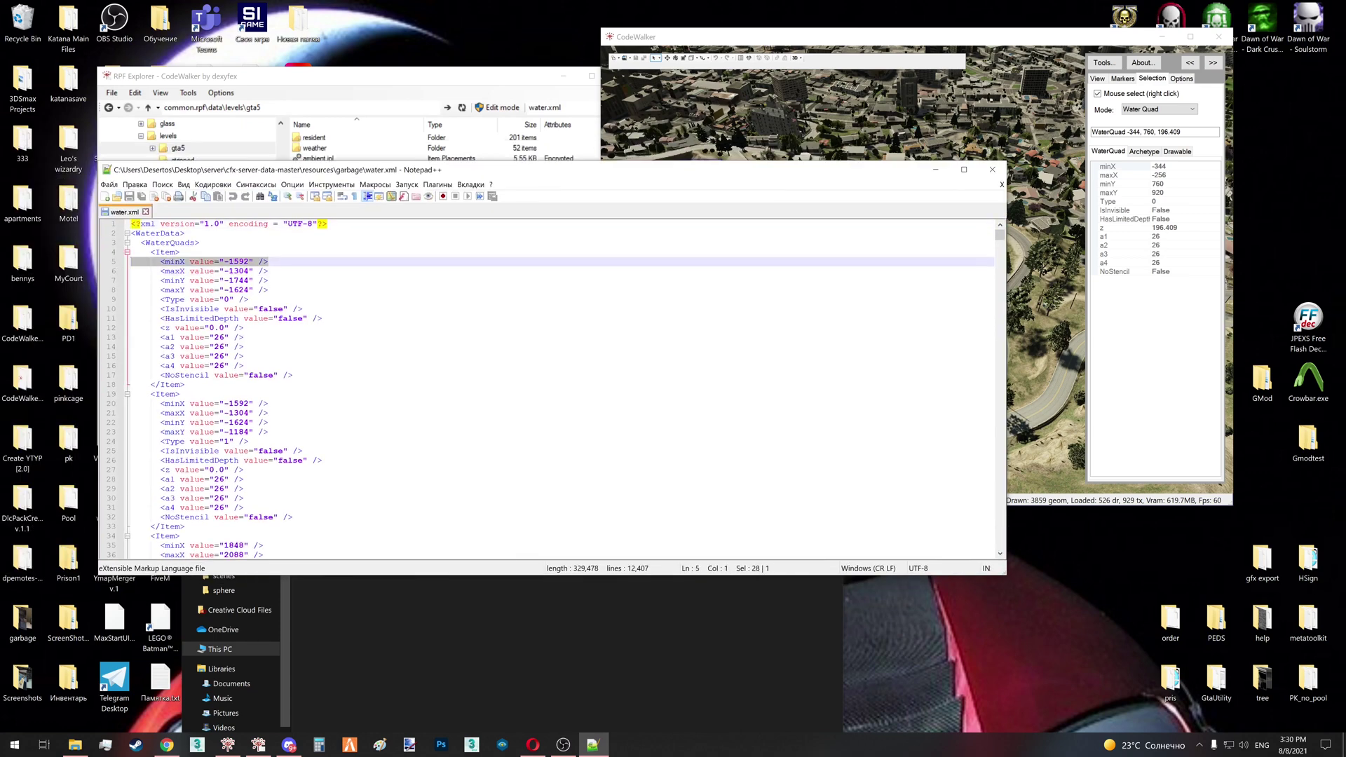
key(ctrl+f)
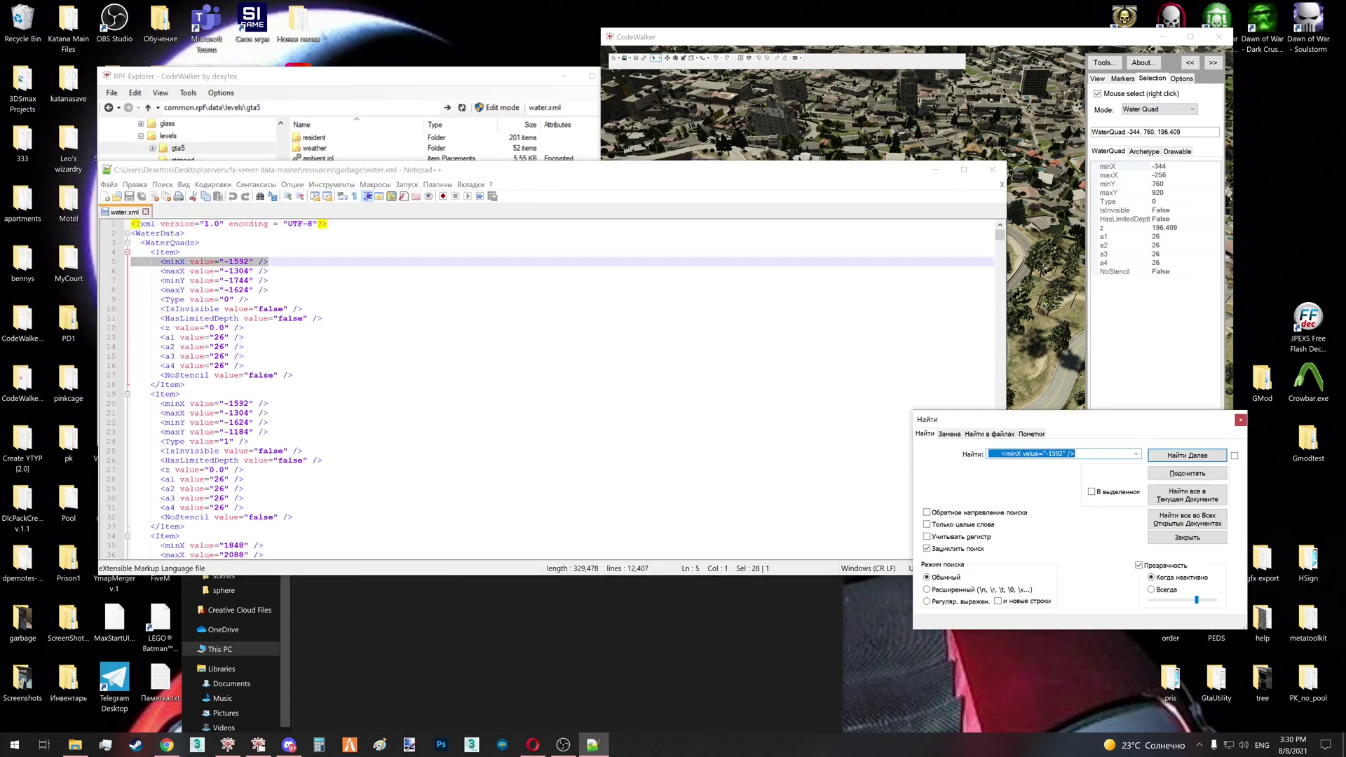
drag(1032, 424, 550, 394)
click(584, 422)
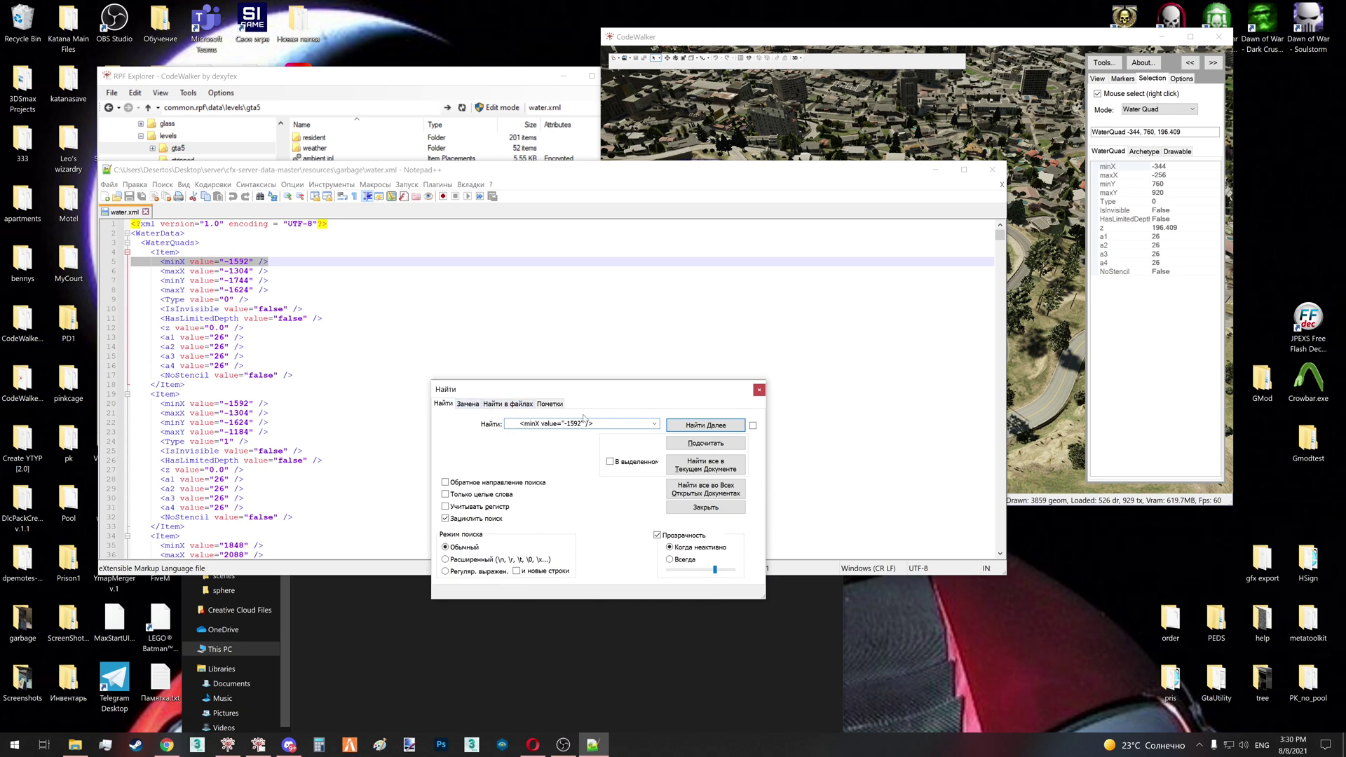
key(BackSpace)
click(1163, 167)
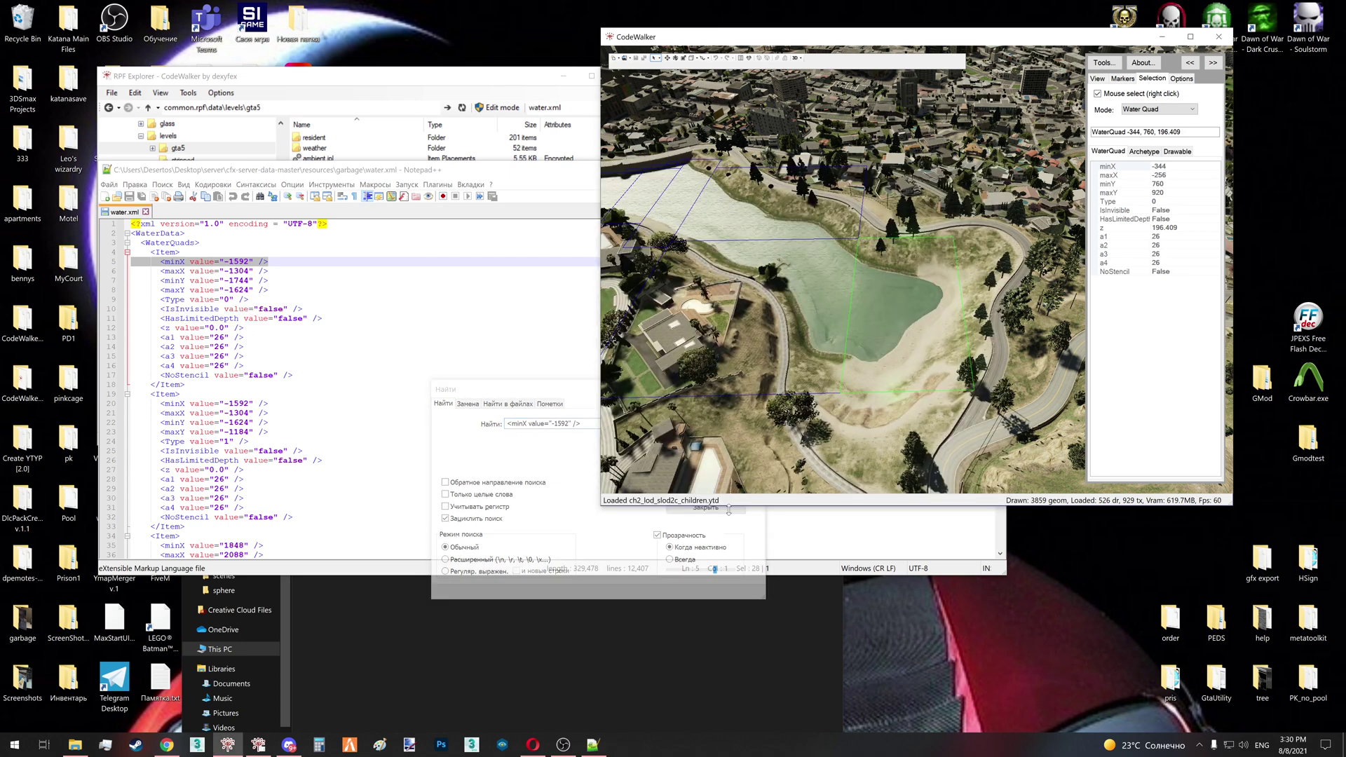
click(574, 522)
click(554, 424)
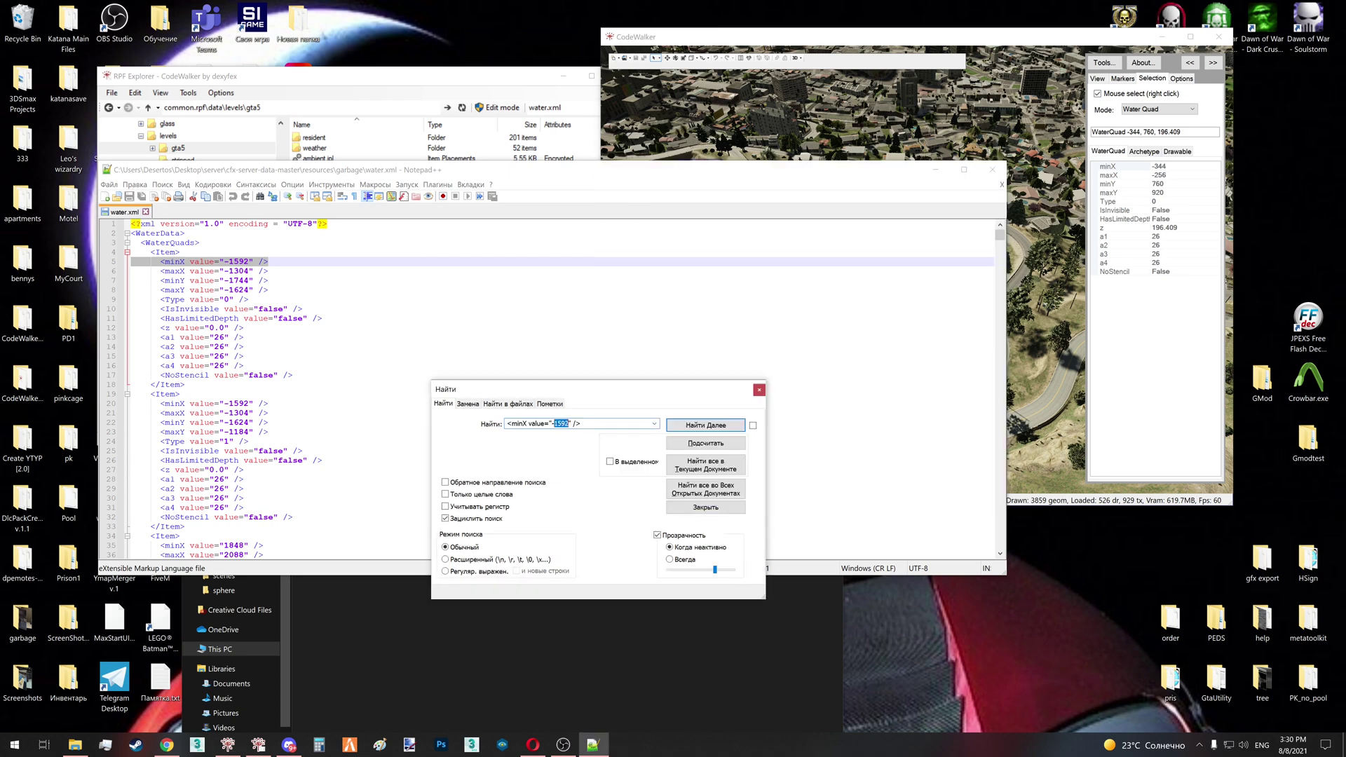
text(344)
key(Return)
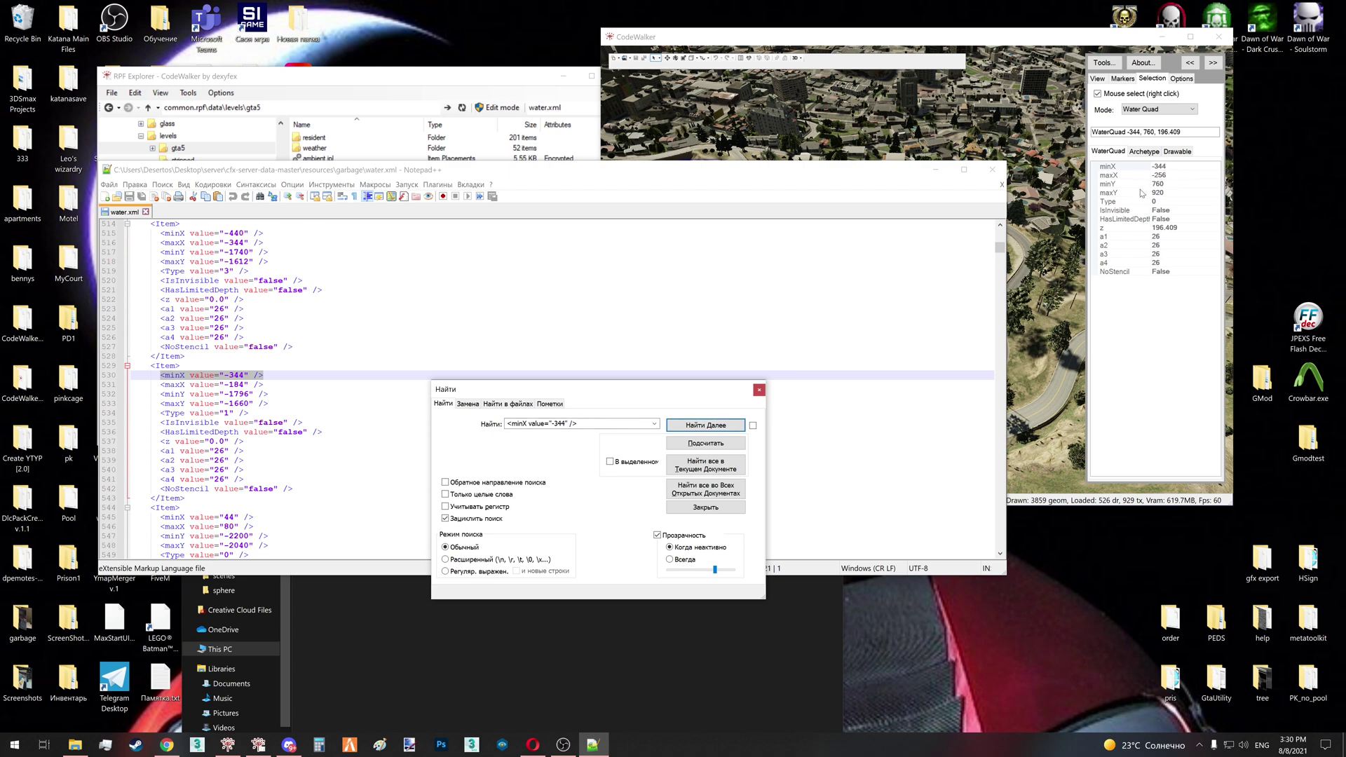
click(725, 429)
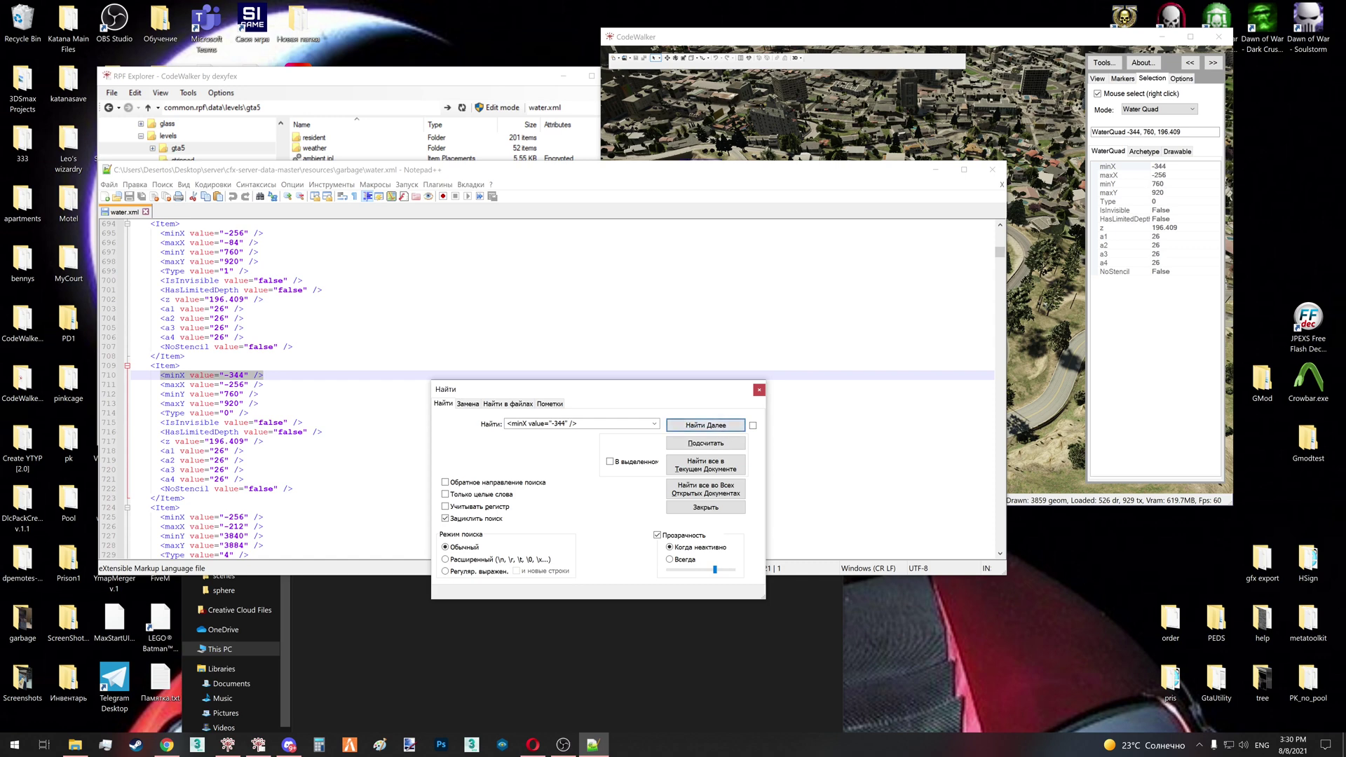
Delete the whole water quad item with minX -344 and minY 760 from water.xml, save the file and close the editor
click(166, 499)
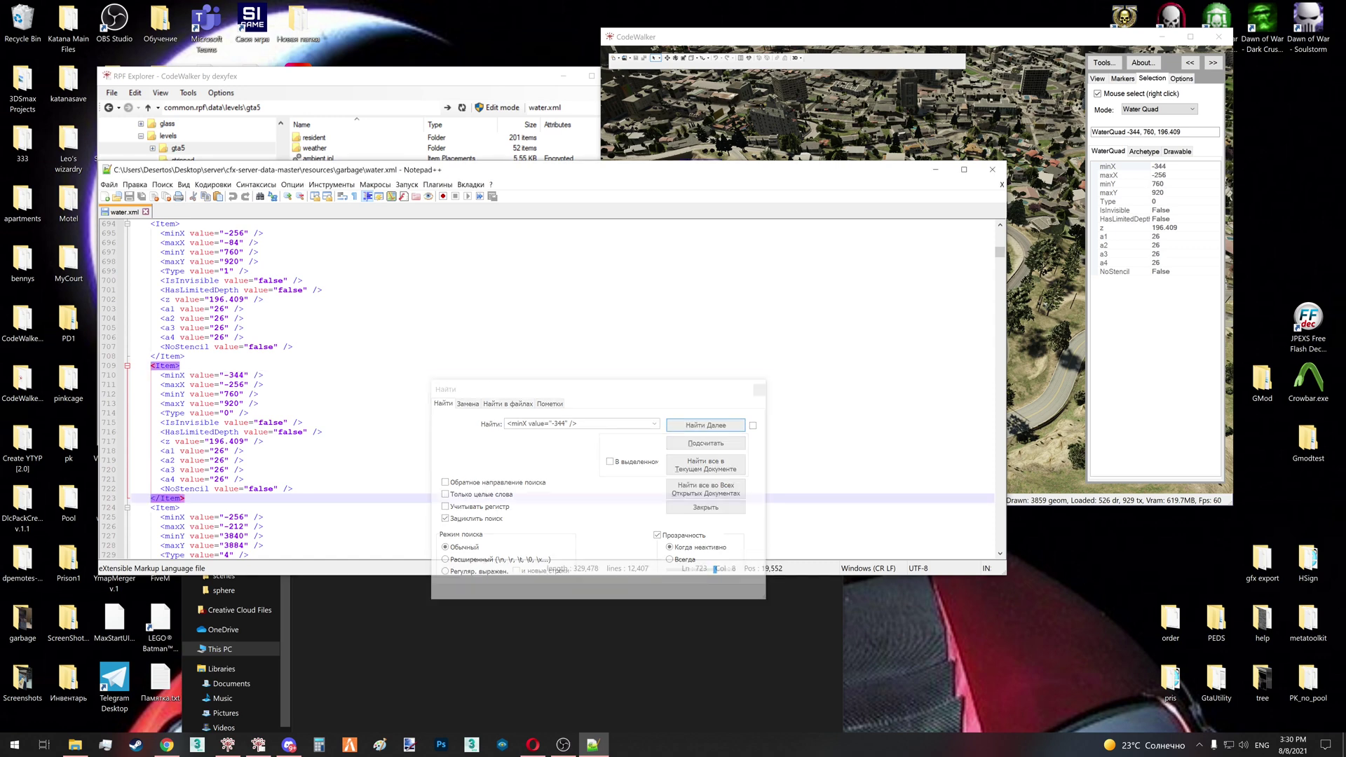
drag(185, 499, 254, 384)
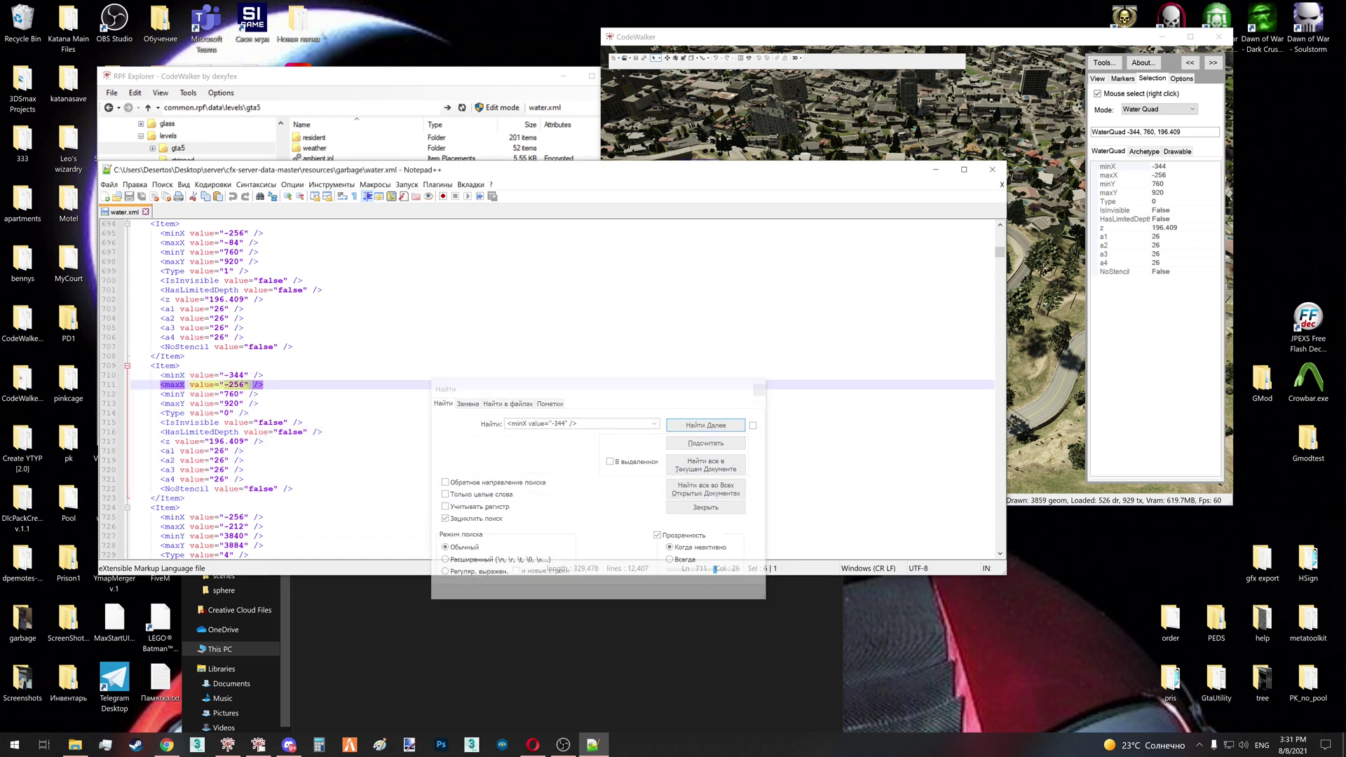
drag(188, 498, 120, 371)
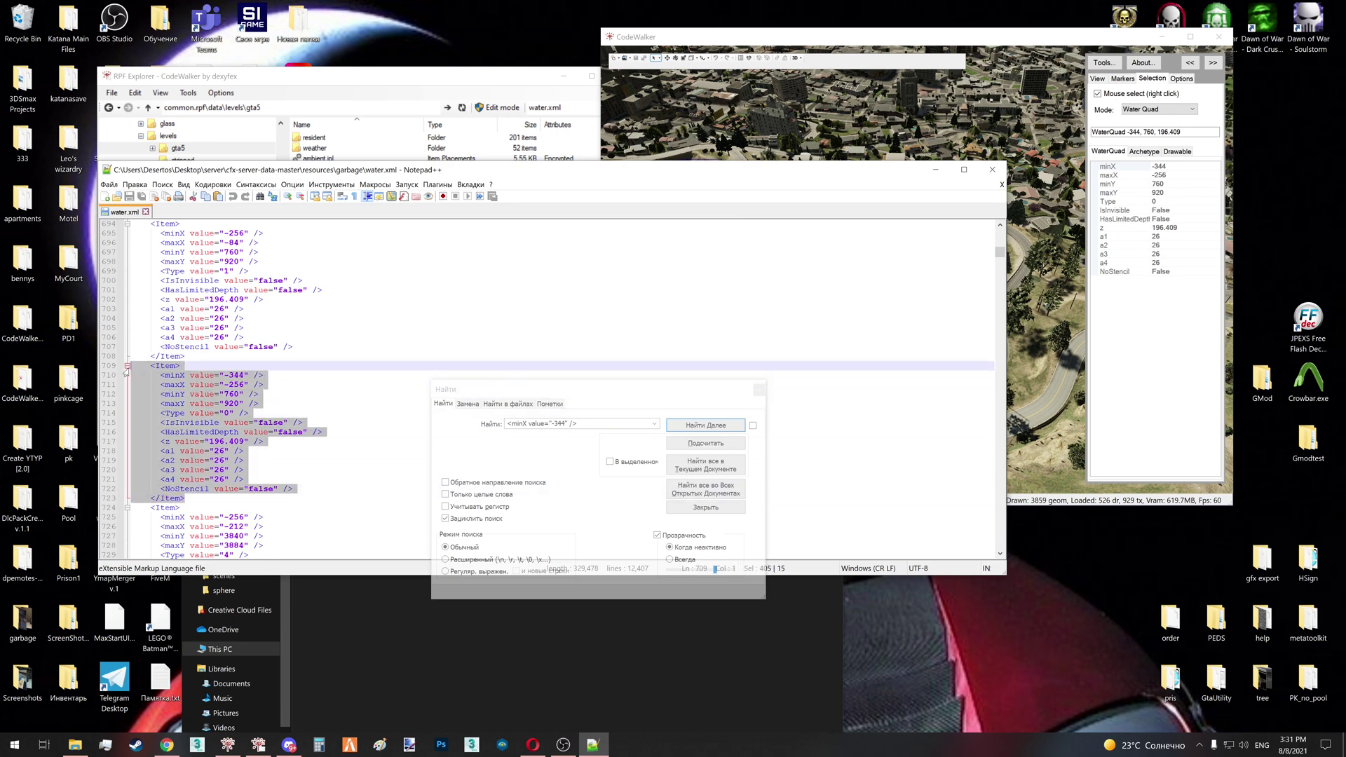
key(Delete)
click(761, 387)
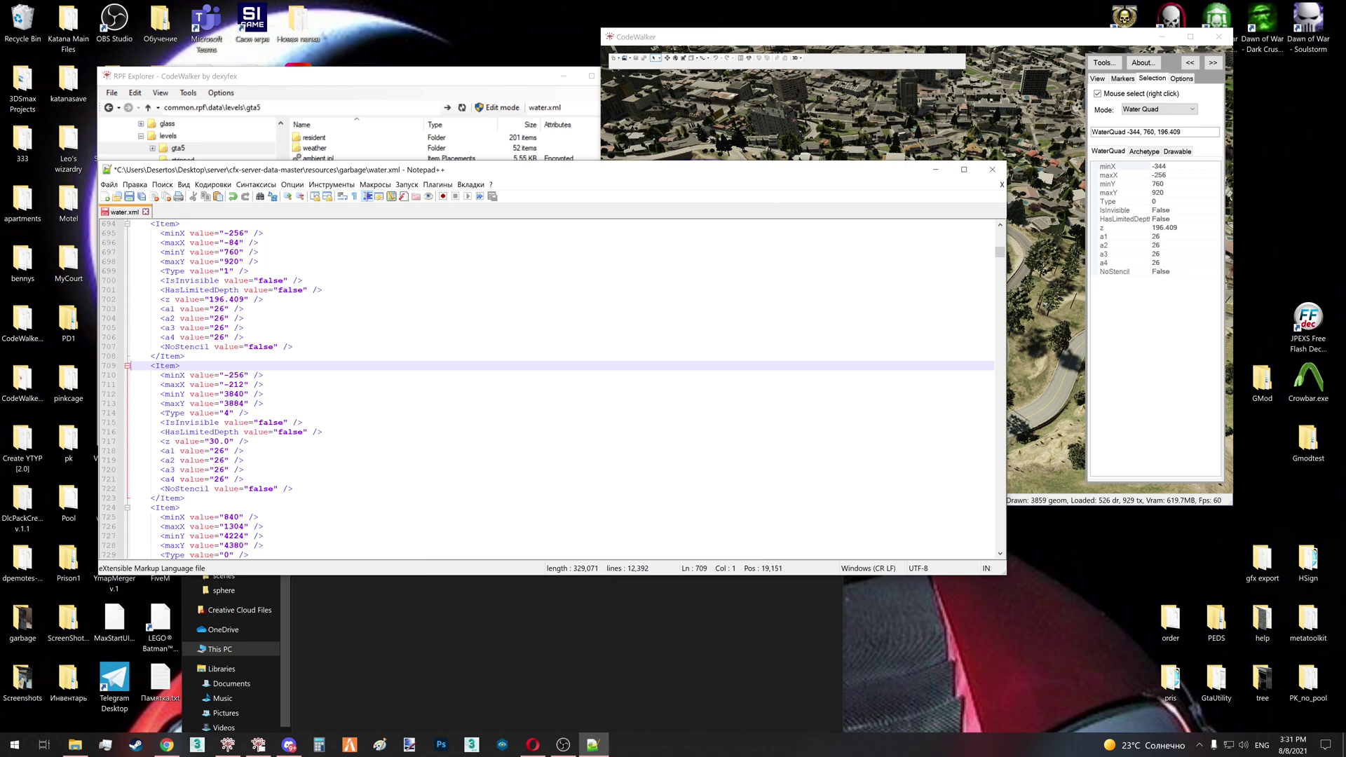
key(ctrl+s)
click(992, 169)
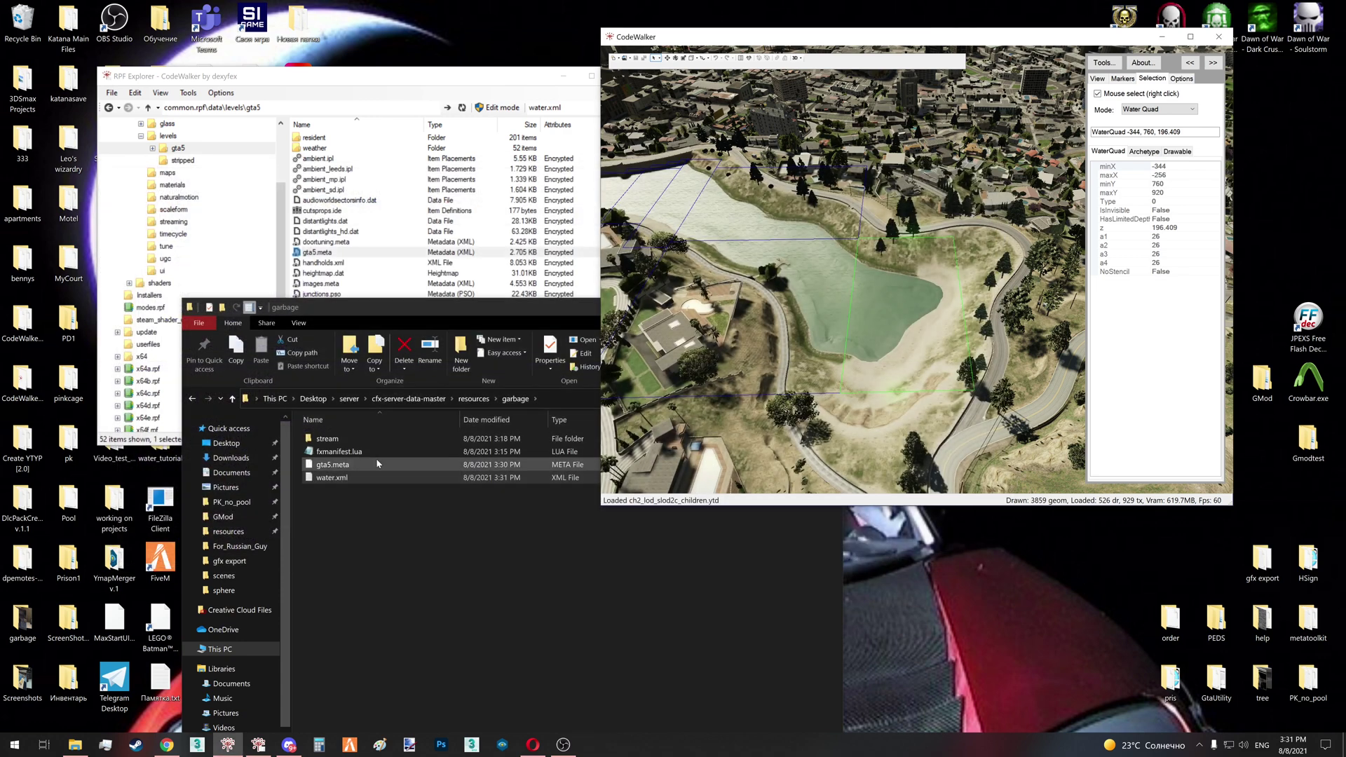
Close the CodeWalker world view, open gta5.meta from the garbage folder in Notepad++ and enlarge its window
click(332, 478)
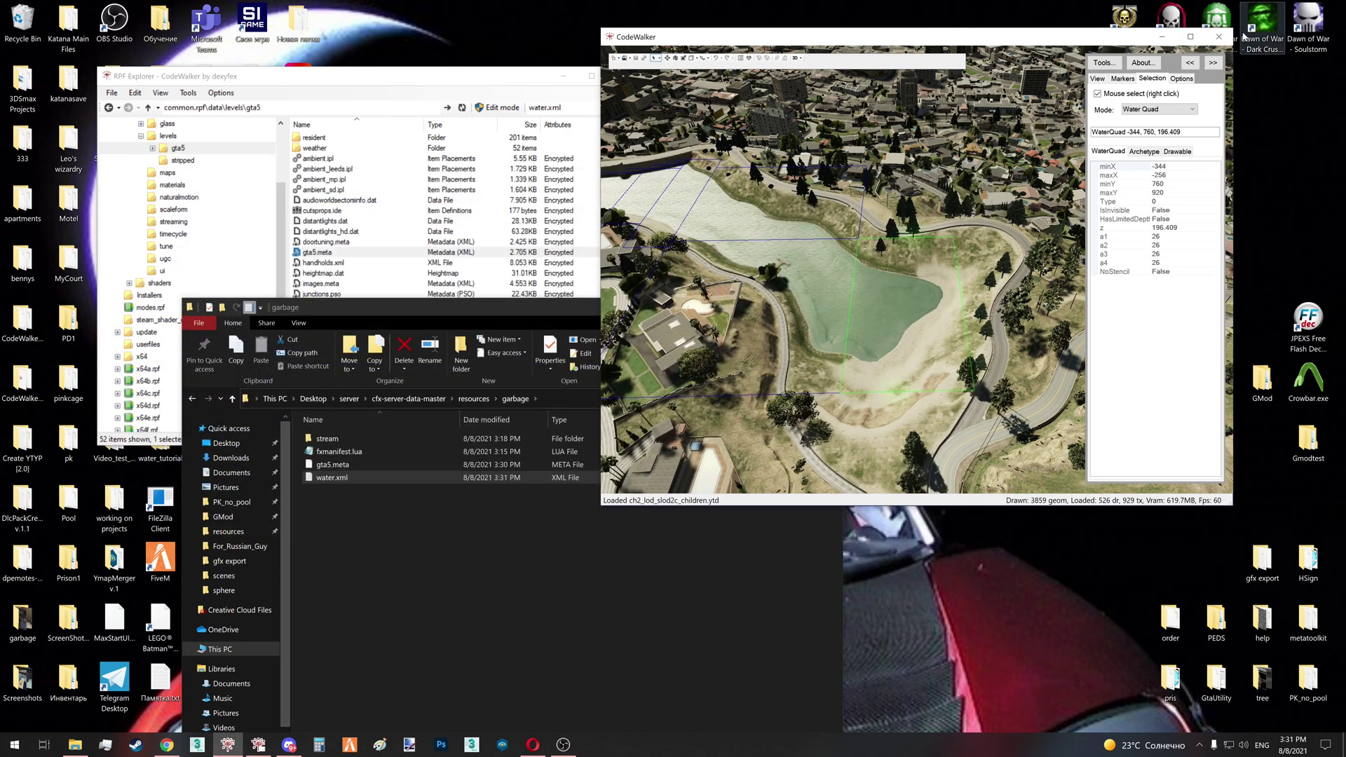
click(1217, 42)
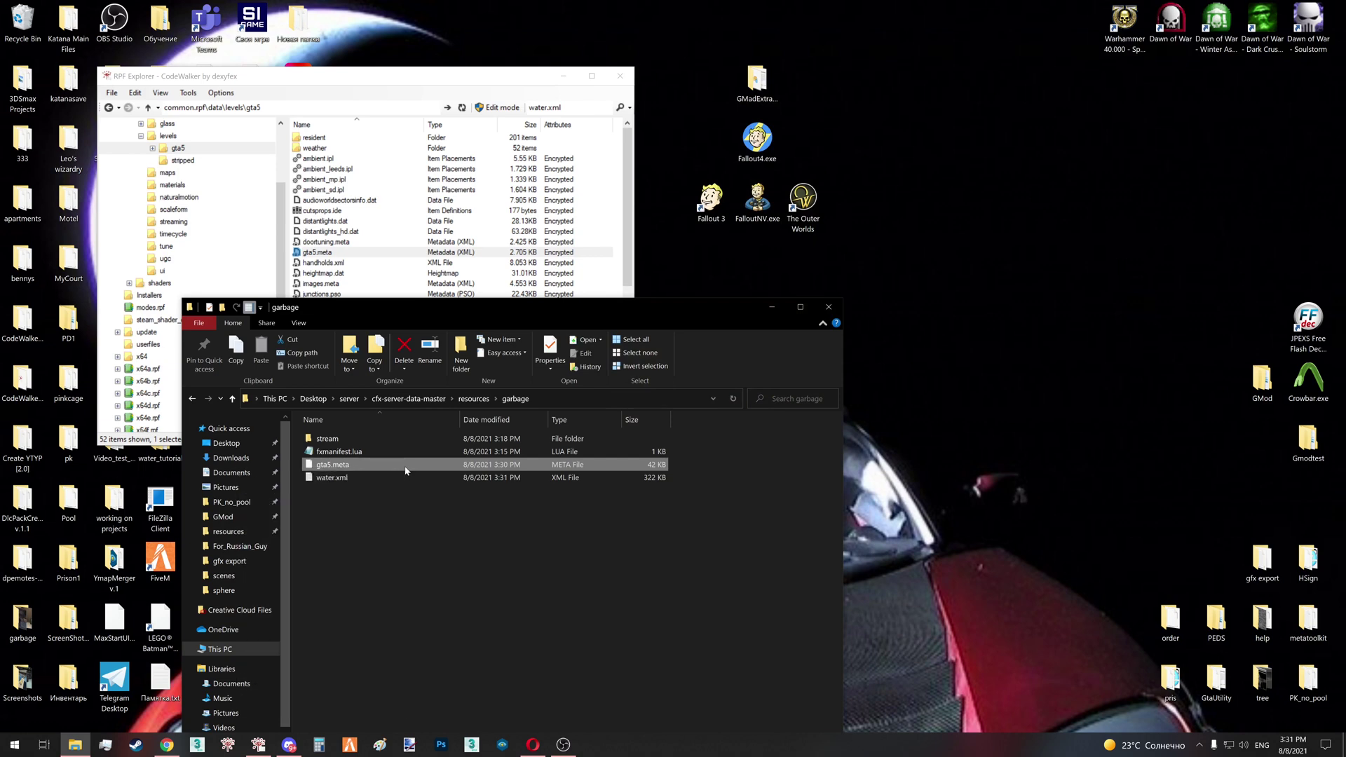
right_click(387, 461)
click(296, 534)
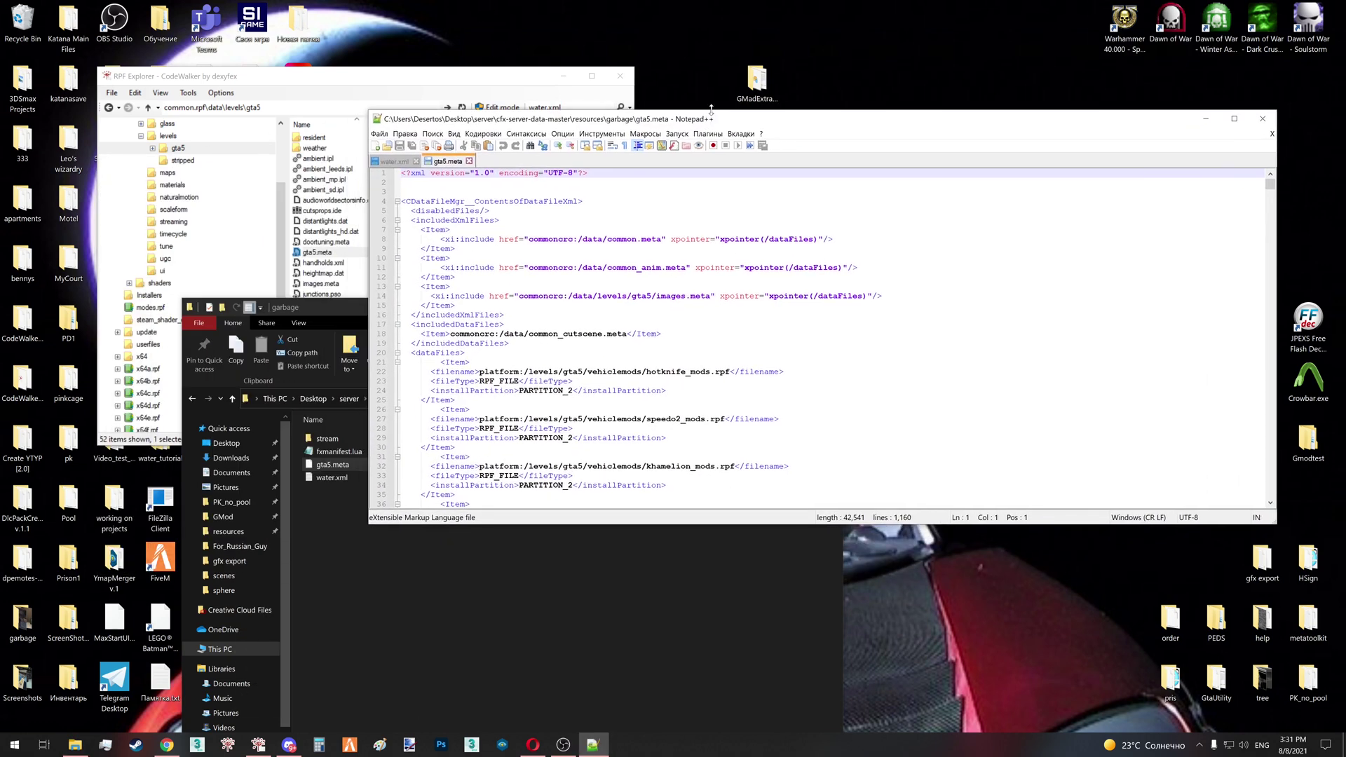
drag(711, 110, 711, 0)
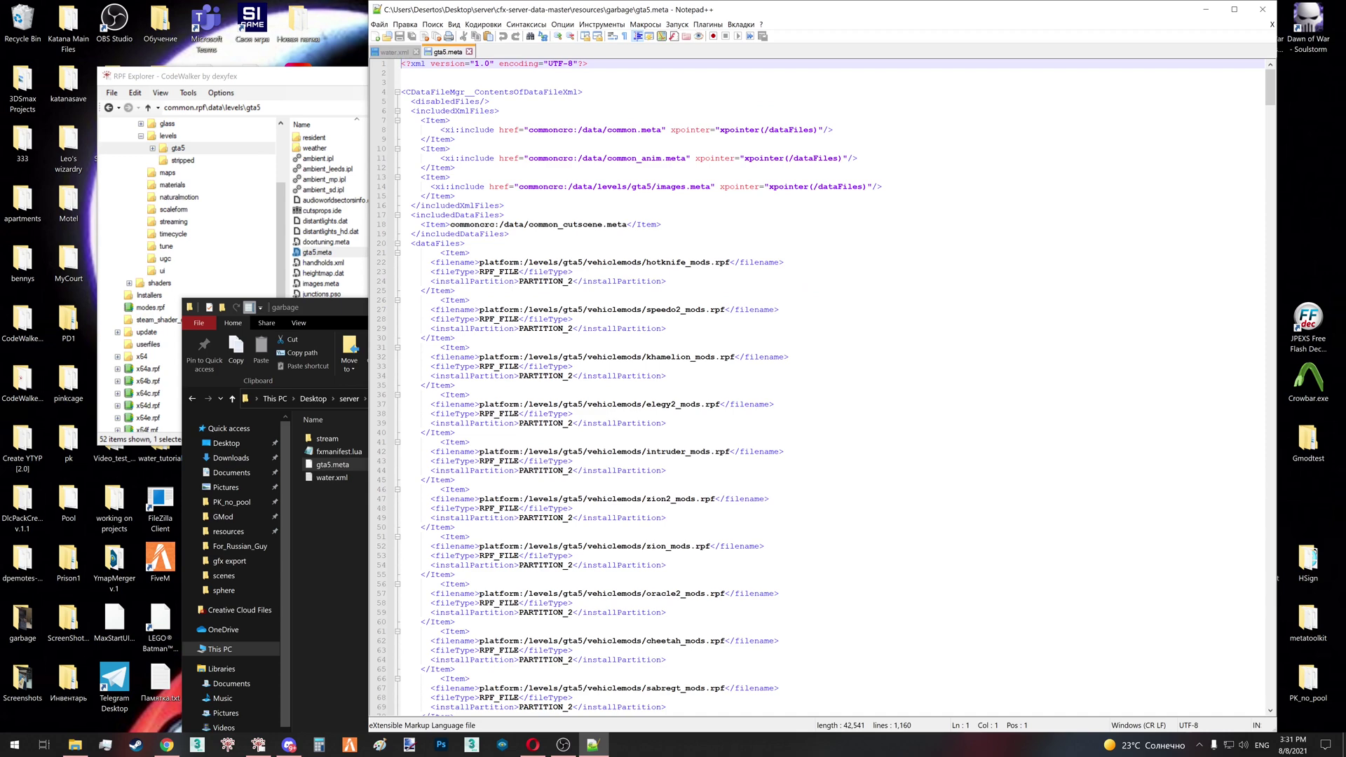
Search gta5.meta for "water" to locate the water.xml filename entry
key(ctrl+f)
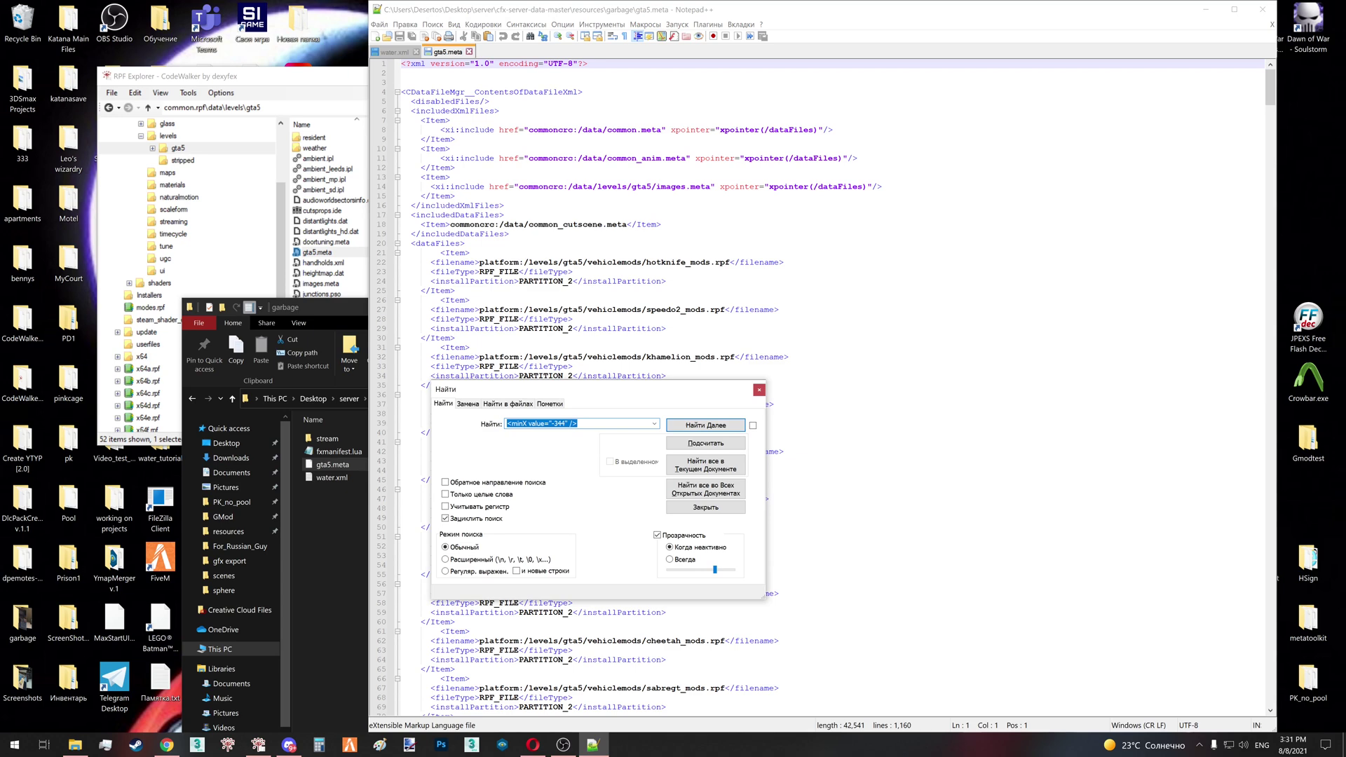
text(water)
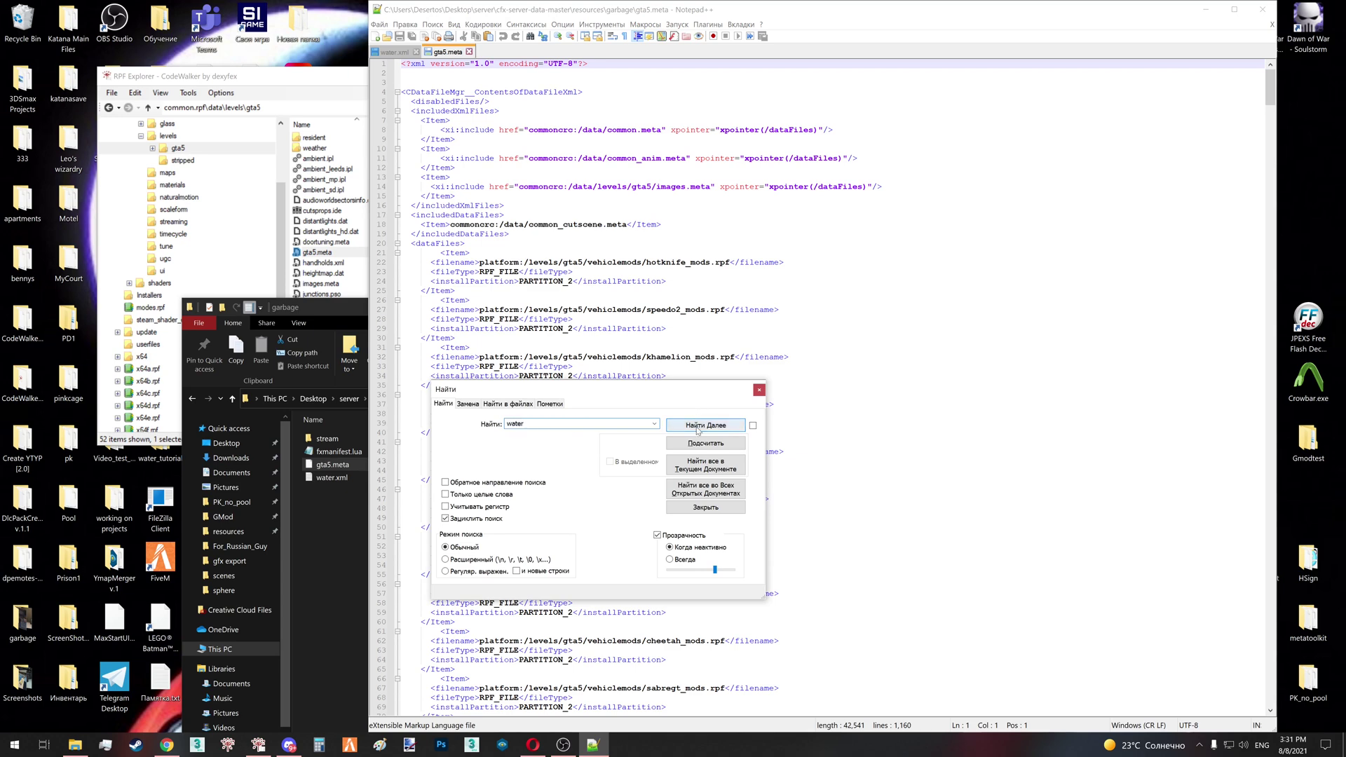
click(705, 424)
click(759, 390)
Arrange the Notepad++ and garbage folder windows side by side with the water.xml entry in view
drag(579, 13, 836, 45)
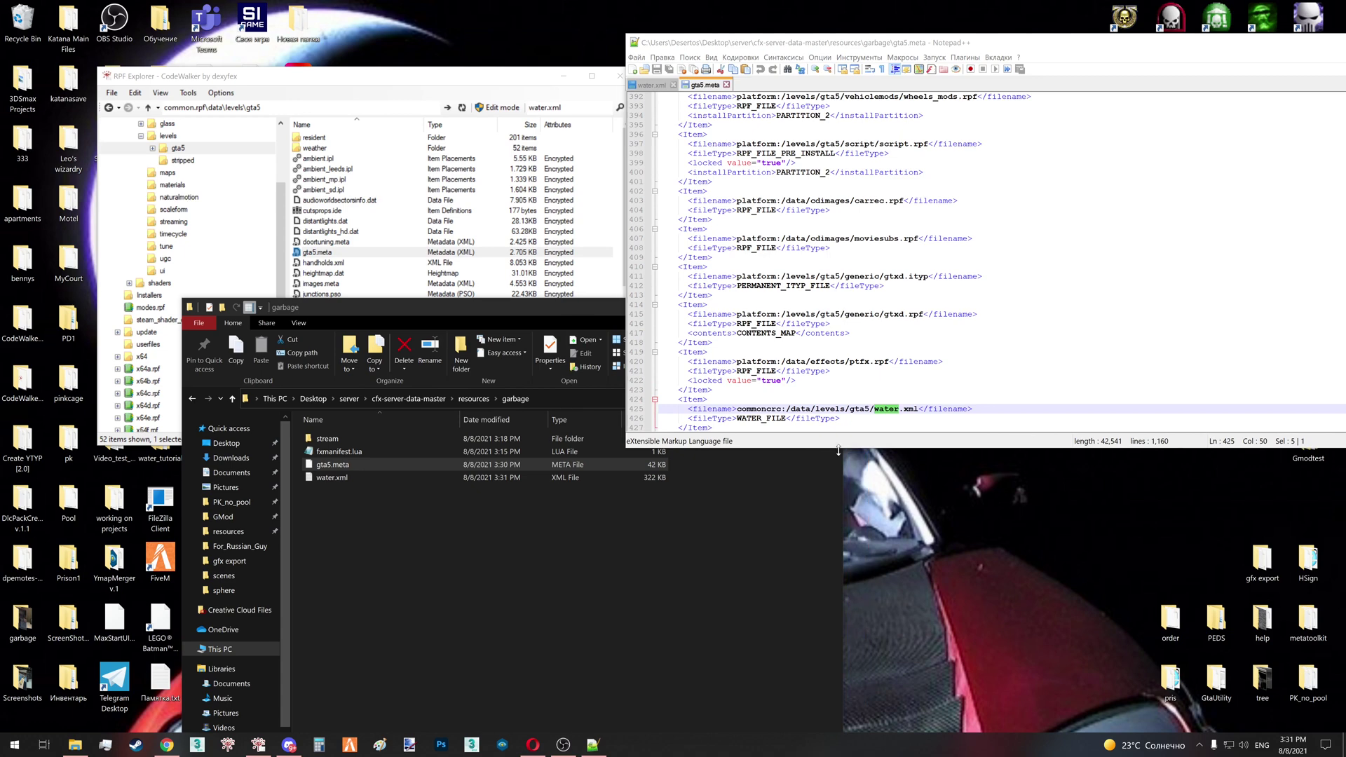
drag(839, 450, 865, 708)
drag(503, 307, 357, 294)
drag(745, 45, 820, 49)
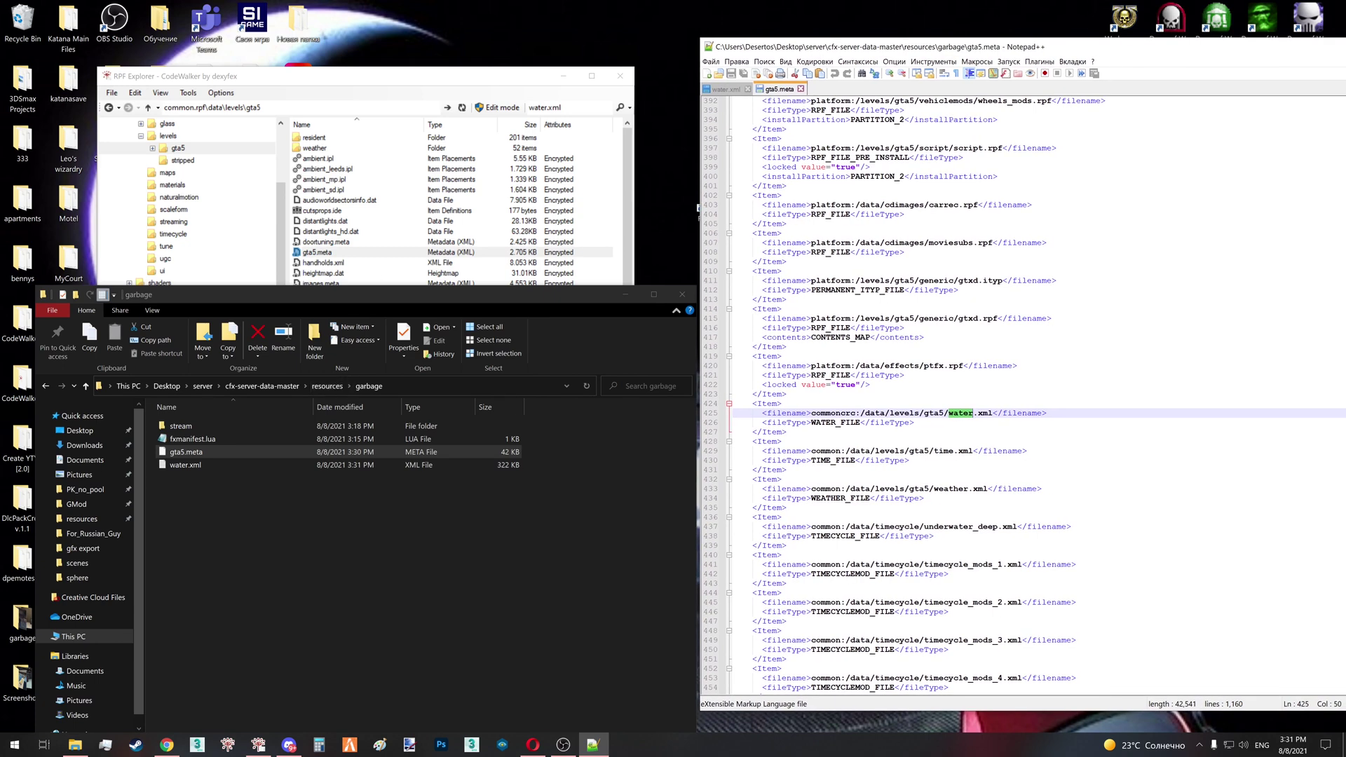
Change the water.xml filename path in gta5.meta to resources:/garbage/water.xml
drag(811, 412, 846, 413)
text(resoure)
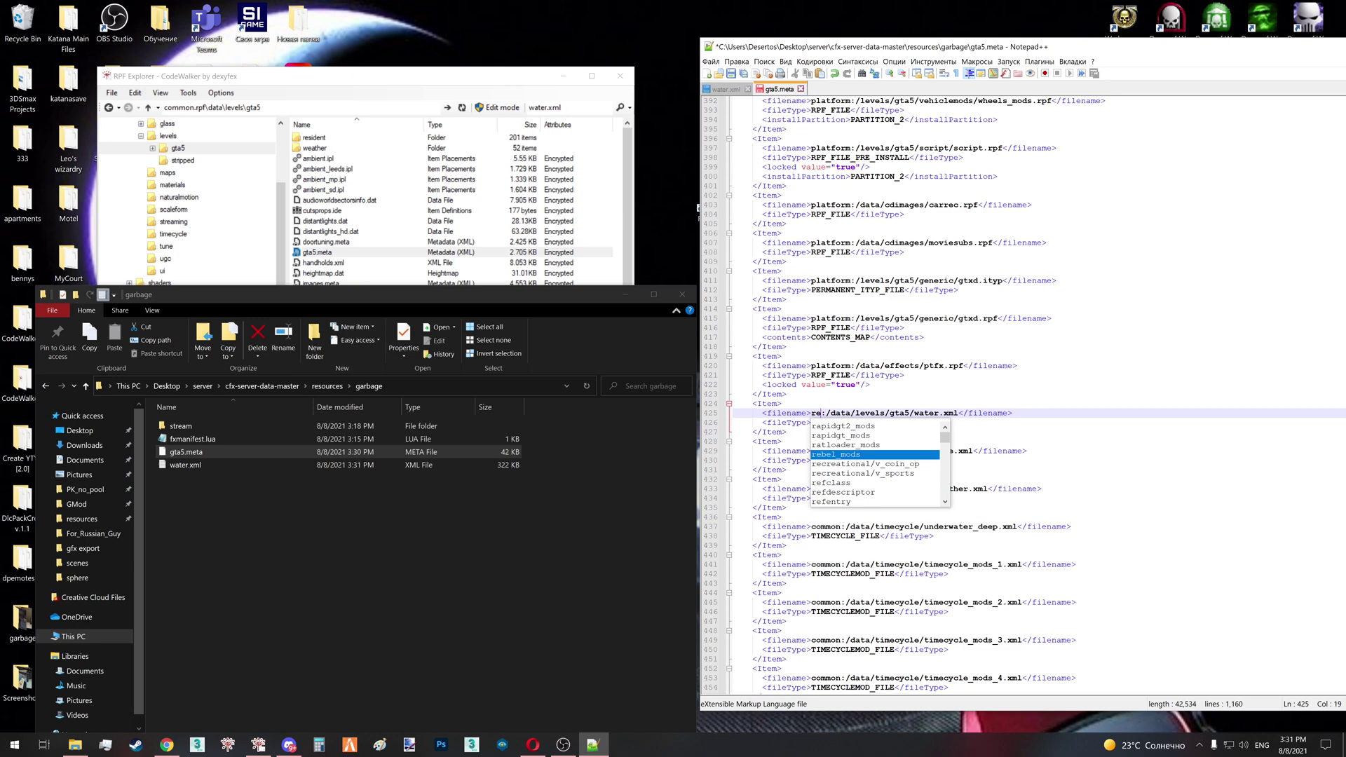
key(BackSpace)
text(ces)
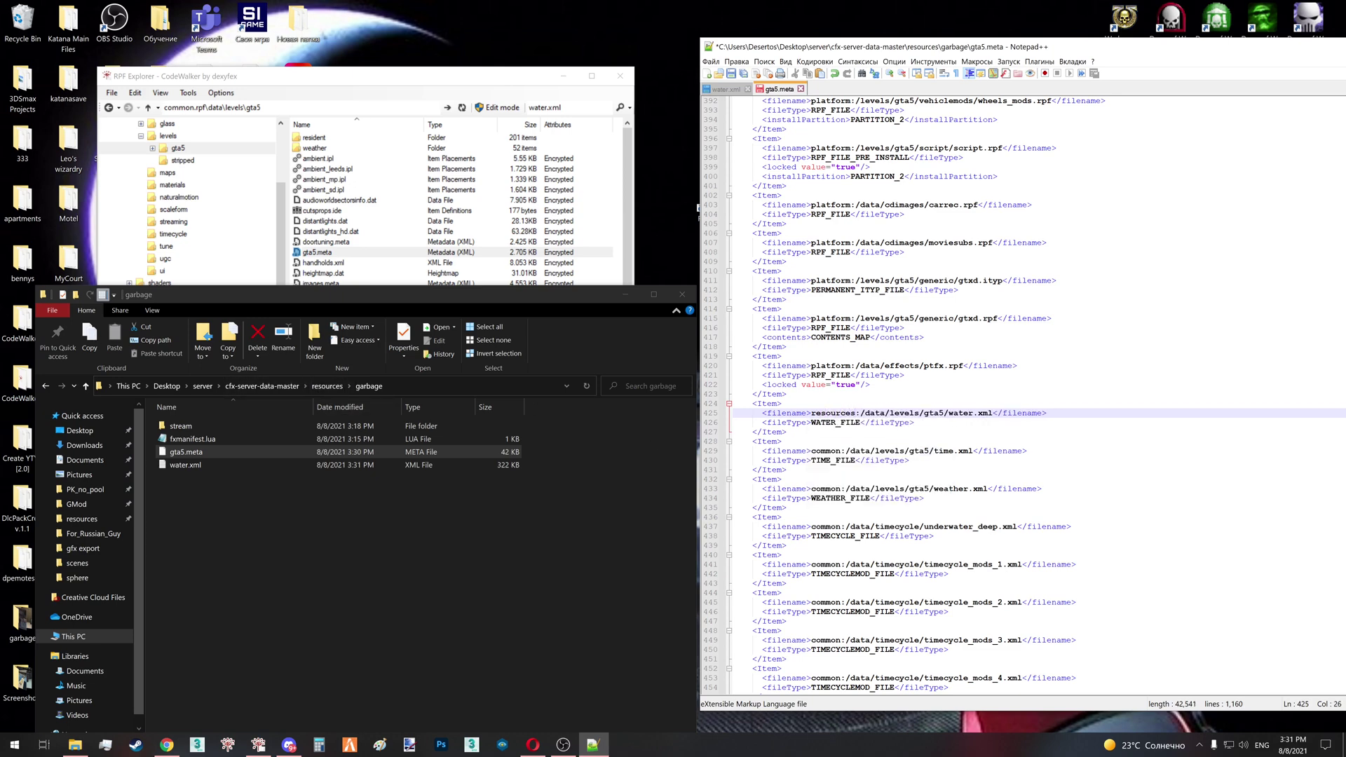
key(shift+Right)
key(shift+Right)
key(shift+Right)
key(shift+Right)
key(shift+Right)
key(shift+Right)
key(shift+Right)
key(shift+Right)
key(shift+Right)
key(shift+Right)
key(shift+Right)
key(shift+Right)
key(shift+Right)
key(shift+Right)
key(shift+Right)
key(shift+Right)
key(shift+Right)
text(/garbage)
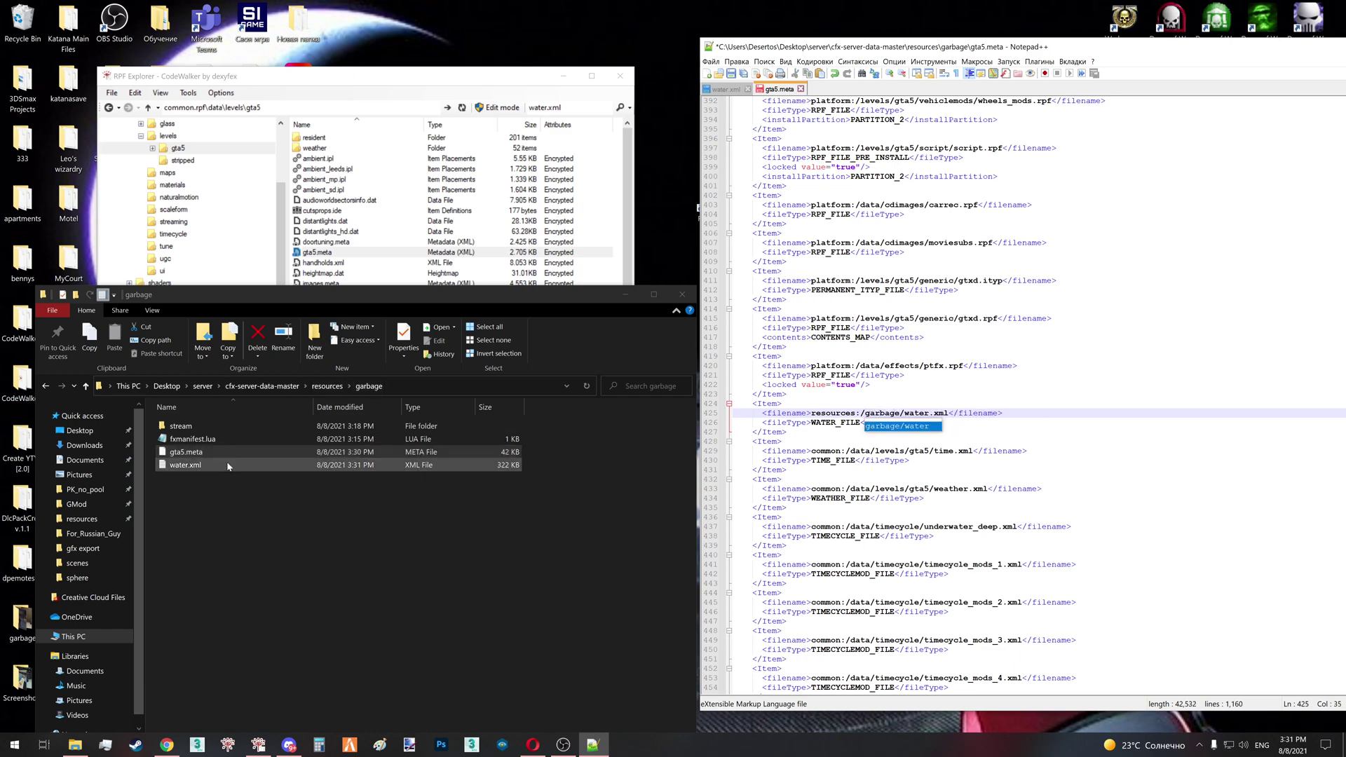
Check the new path against the resources folder, its garbage subfolder and the water.xml file inside
click(226, 466)
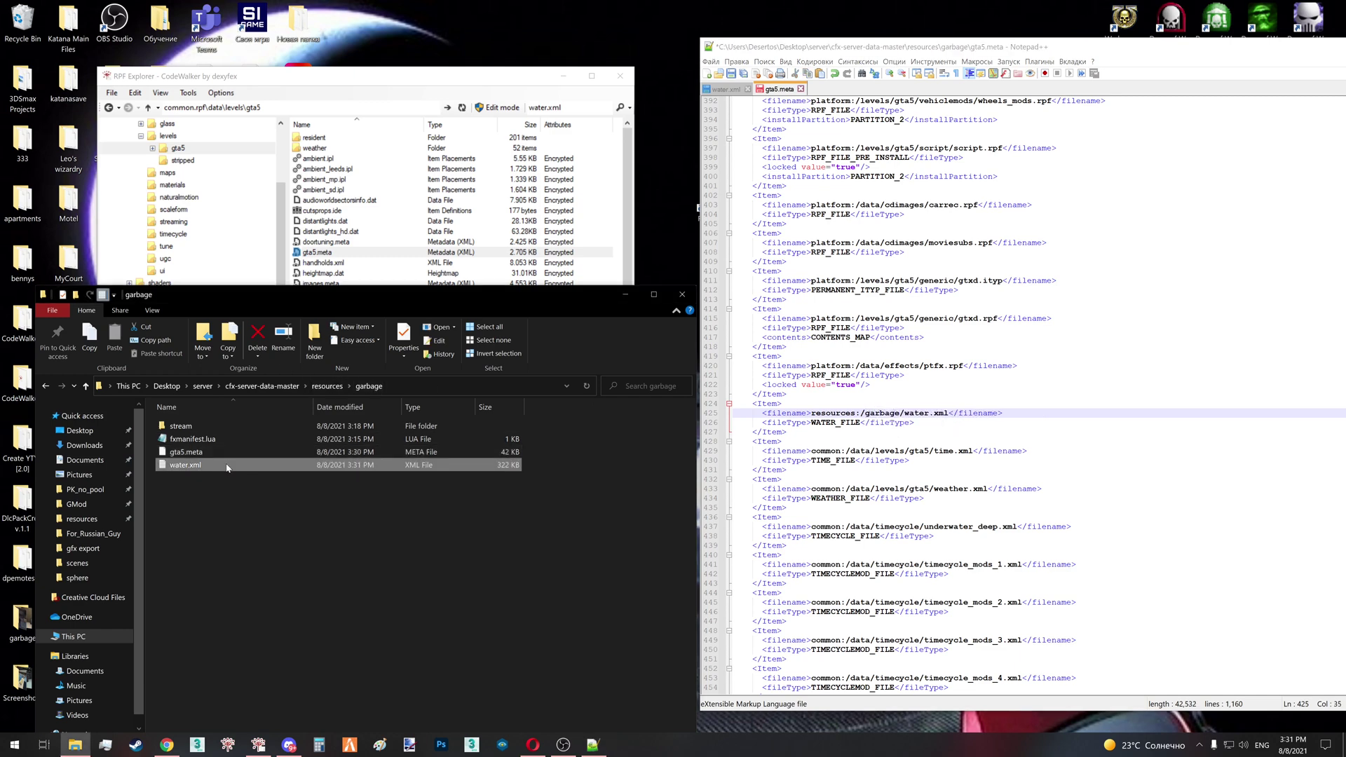
click(327, 386)
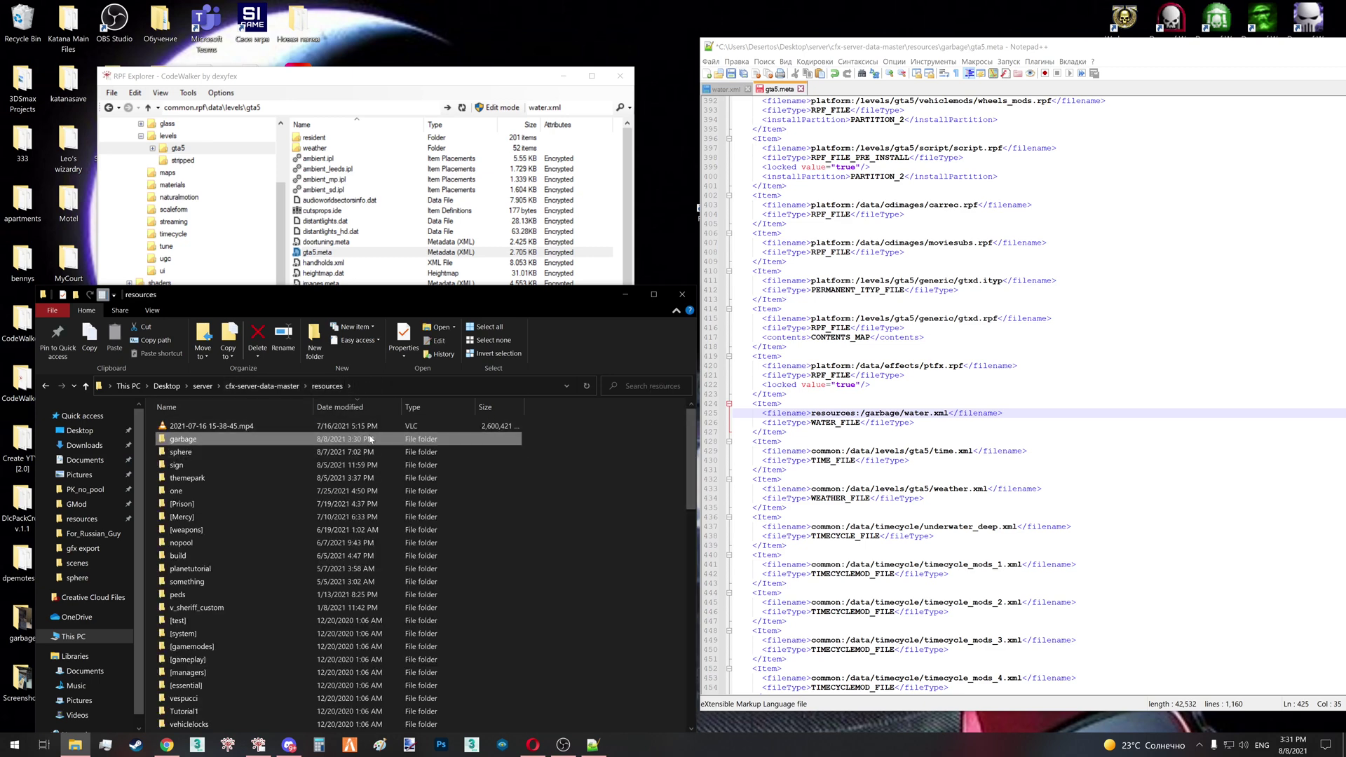
double_click(370, 440)
click(266, 464)
click(786, 470)
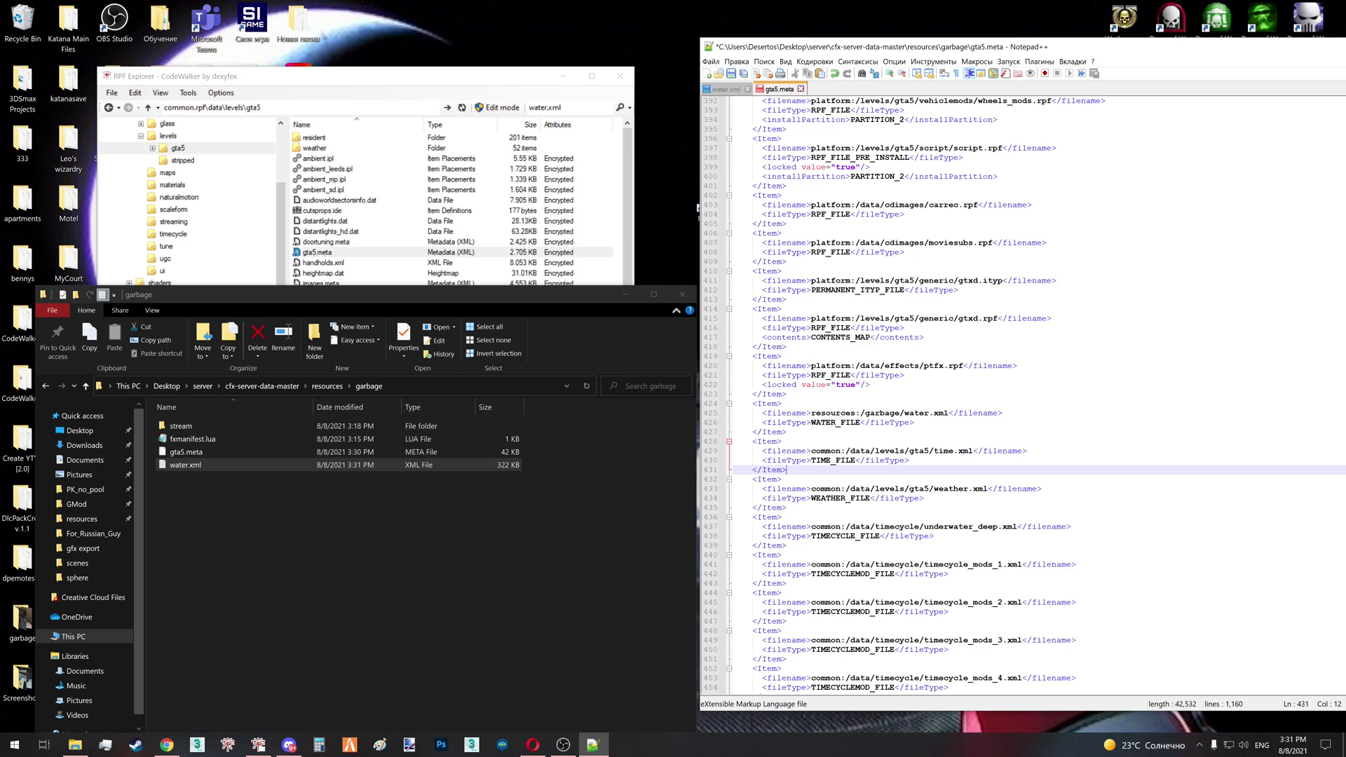
right_click(198, 547)
click(253, 481)
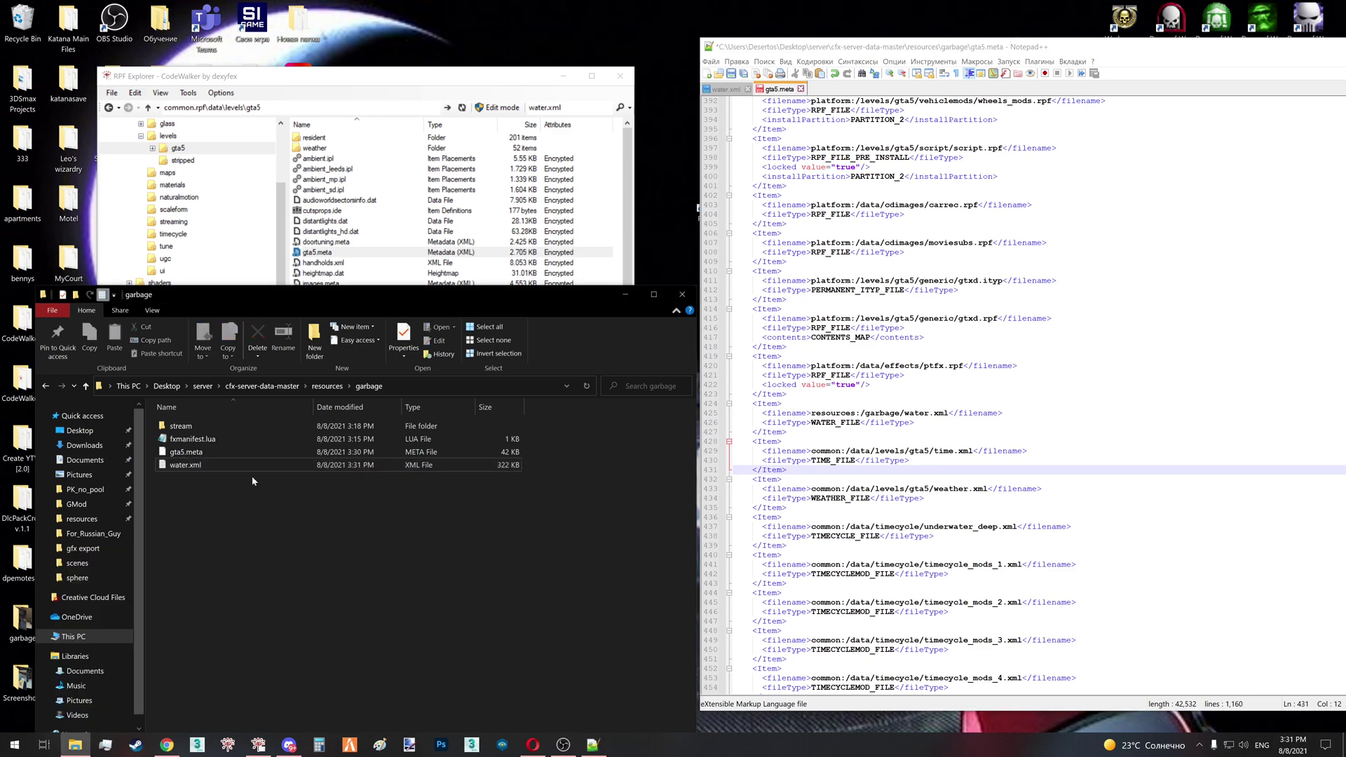
click(199, 463)
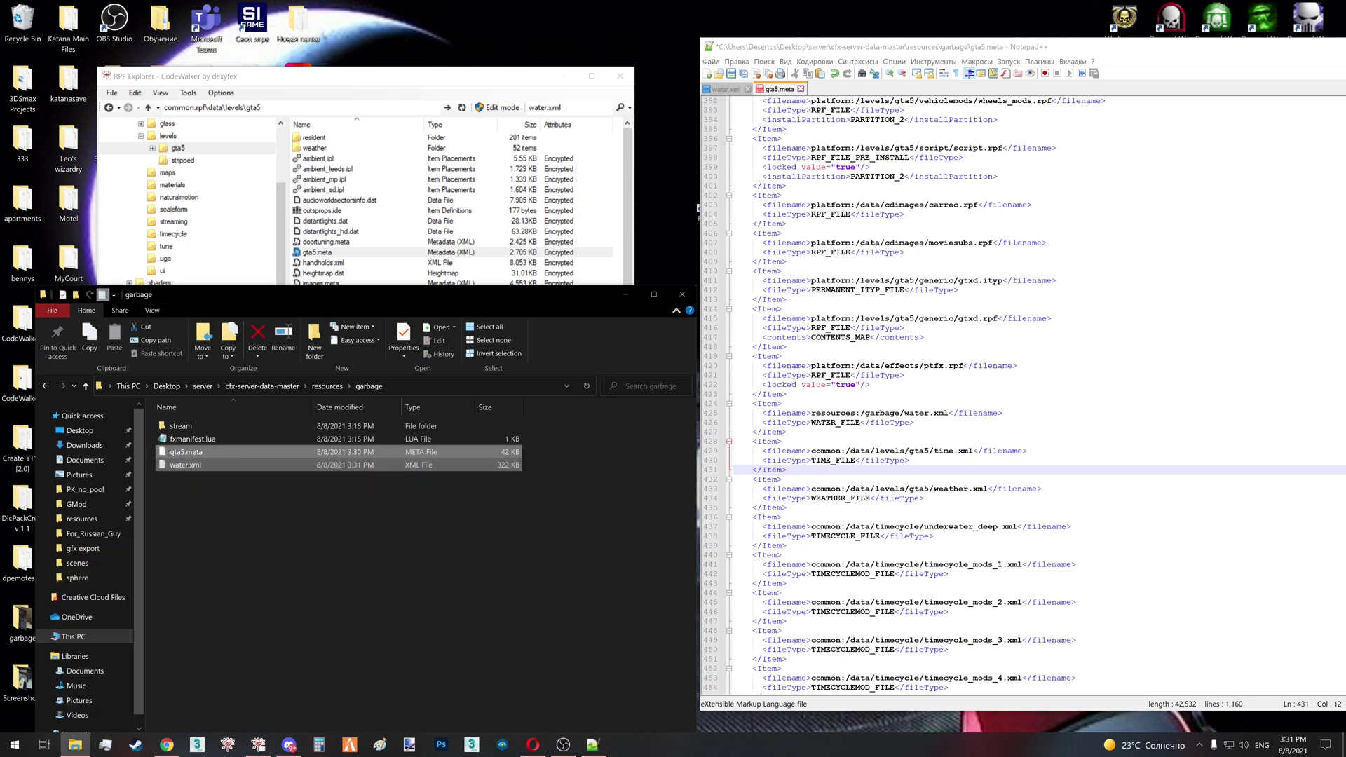
Save the edited gta5.meta and close the editor
click(908, 450)
click(884, 413)
key(ctrl+s)
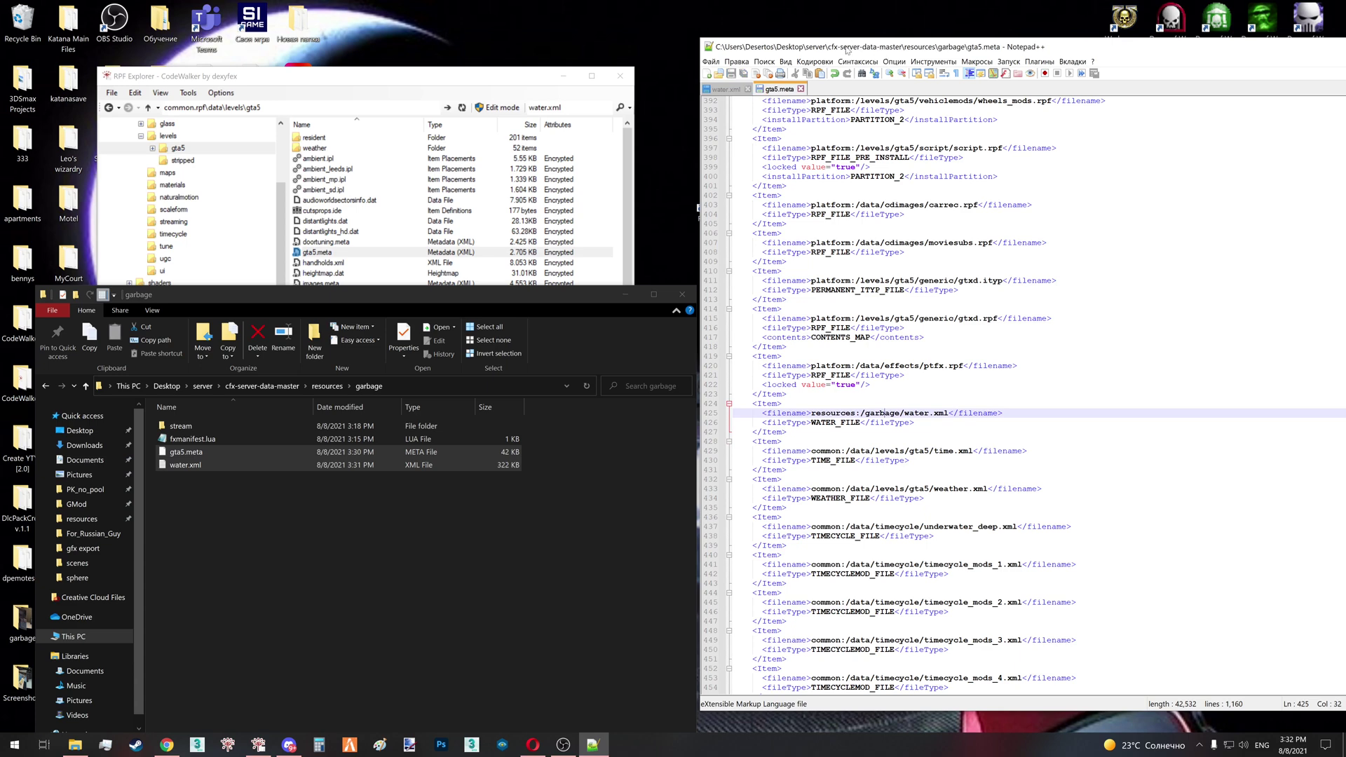
drag(847, 51, 425, 175)
click(1171, 171)
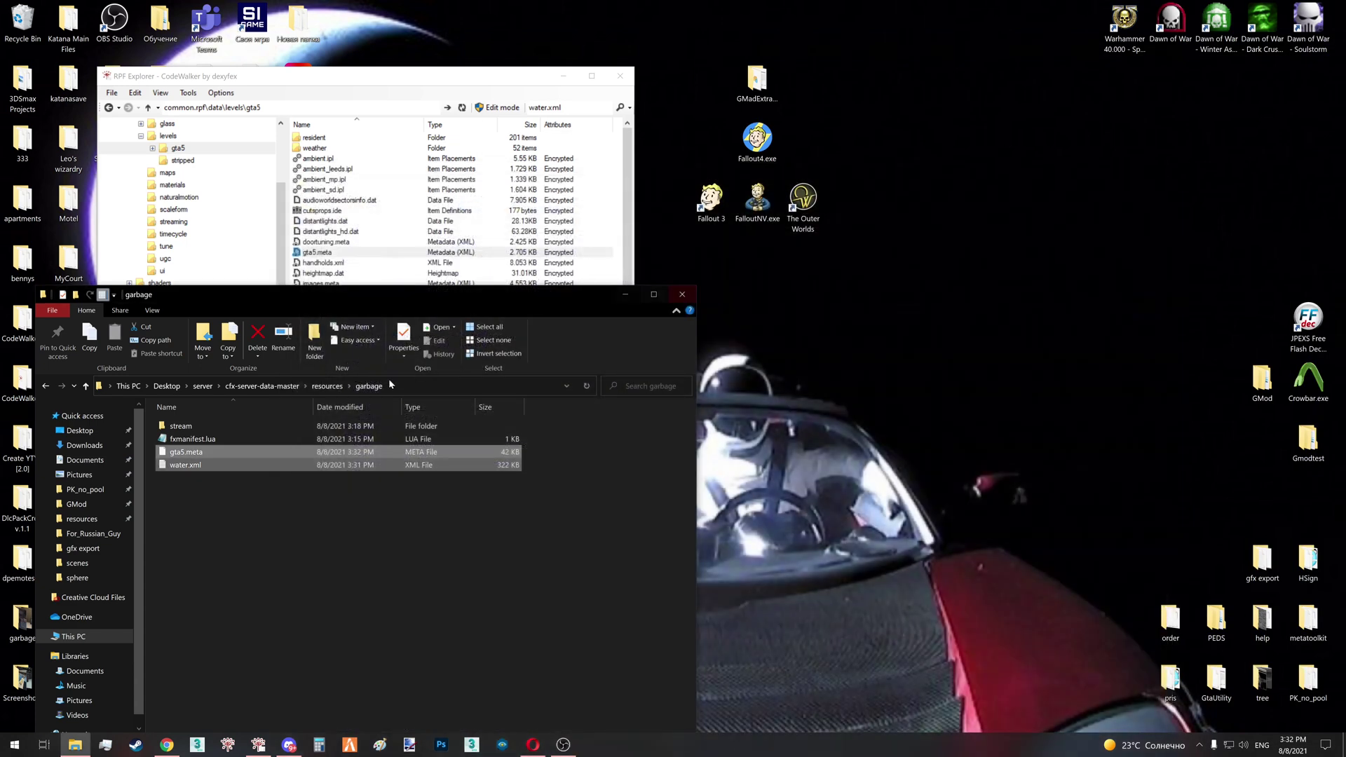
Open fxmanifest.lua from the garbage folder and examine its replace_level_meta line
double_click(243, 441)
drag(460, 225, 554, 147)
key(ctrl+a)
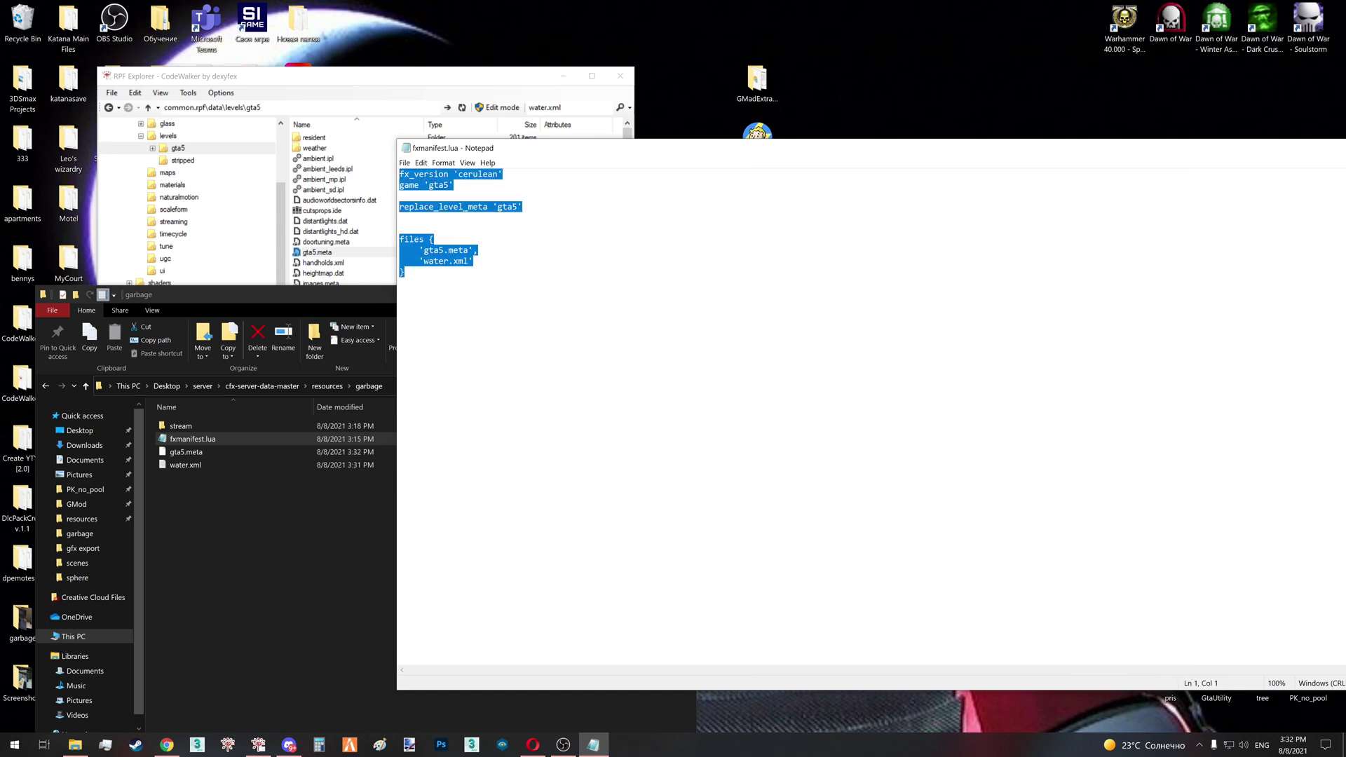
click(434, 239)
drag(400, 207, 517, 207)
click(228, 455)
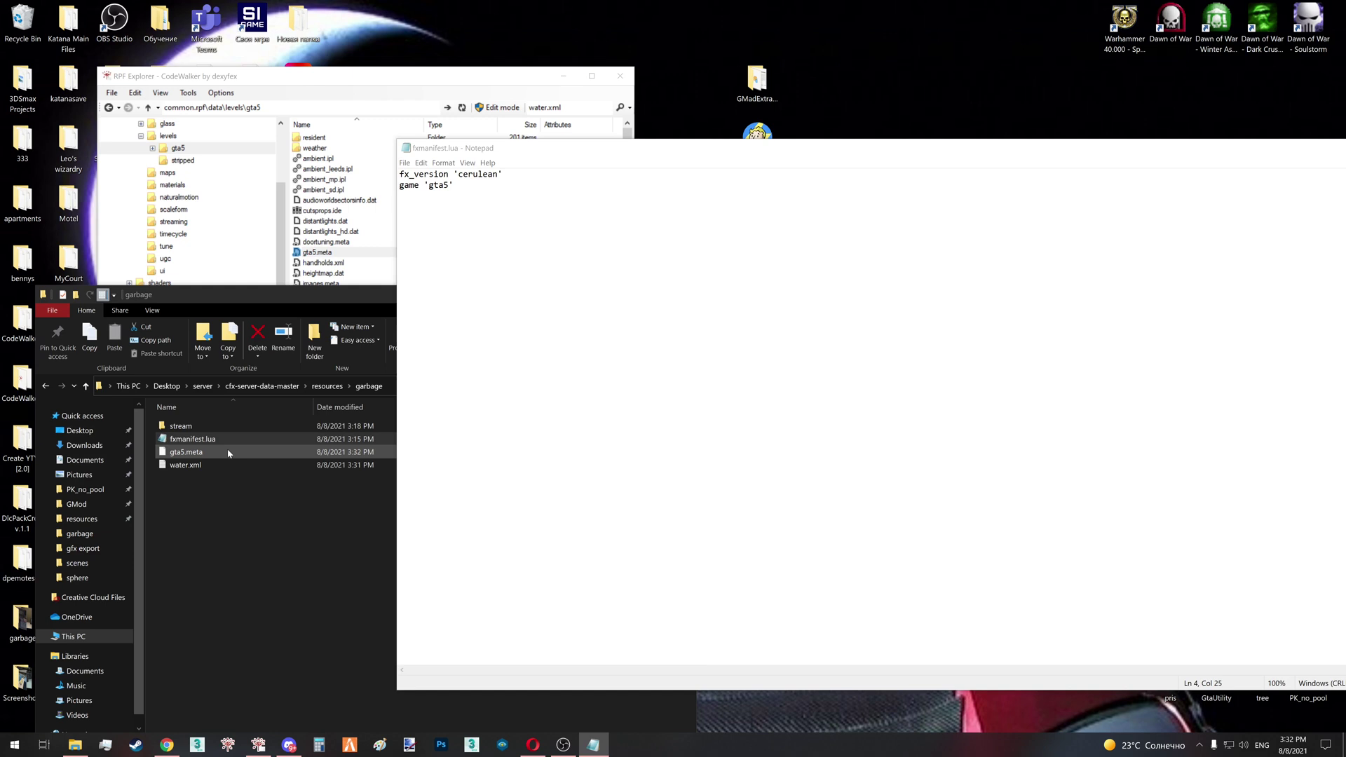
Compare the files block in fxmanifest.lua with the files in the garbage folder, and close the manifest
drag(405, 273, 400, 228)
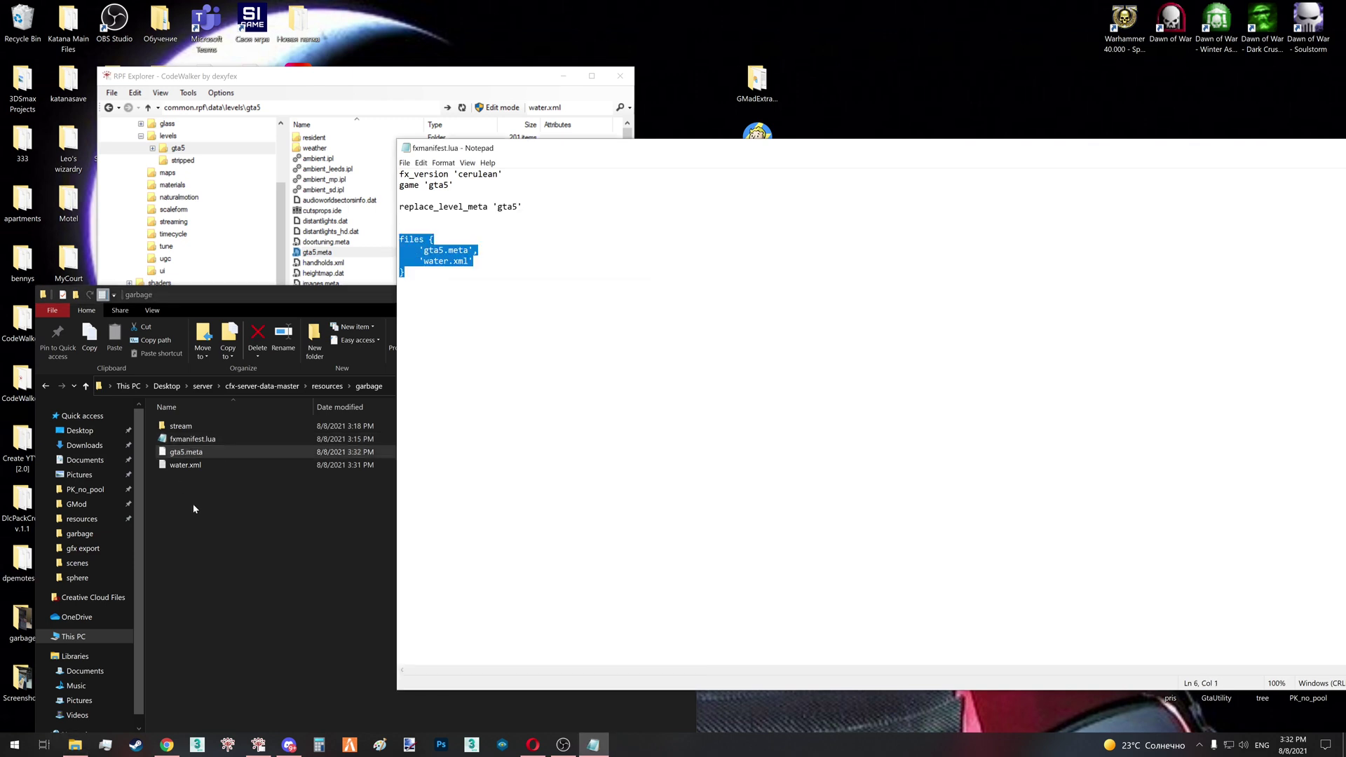
drag(194, 505, 189, 445)
click(400, 304)
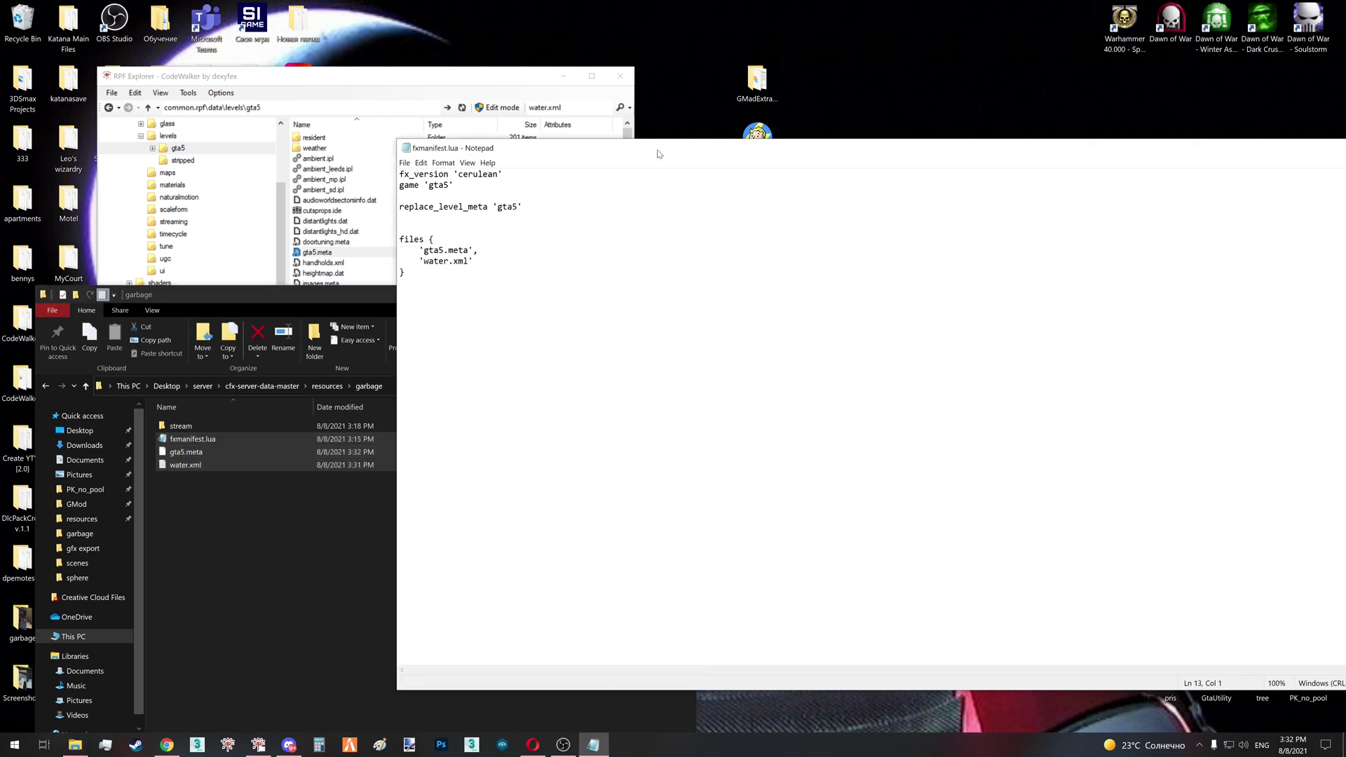
drag(658, 153, 497, 184)
click(1268, 178)
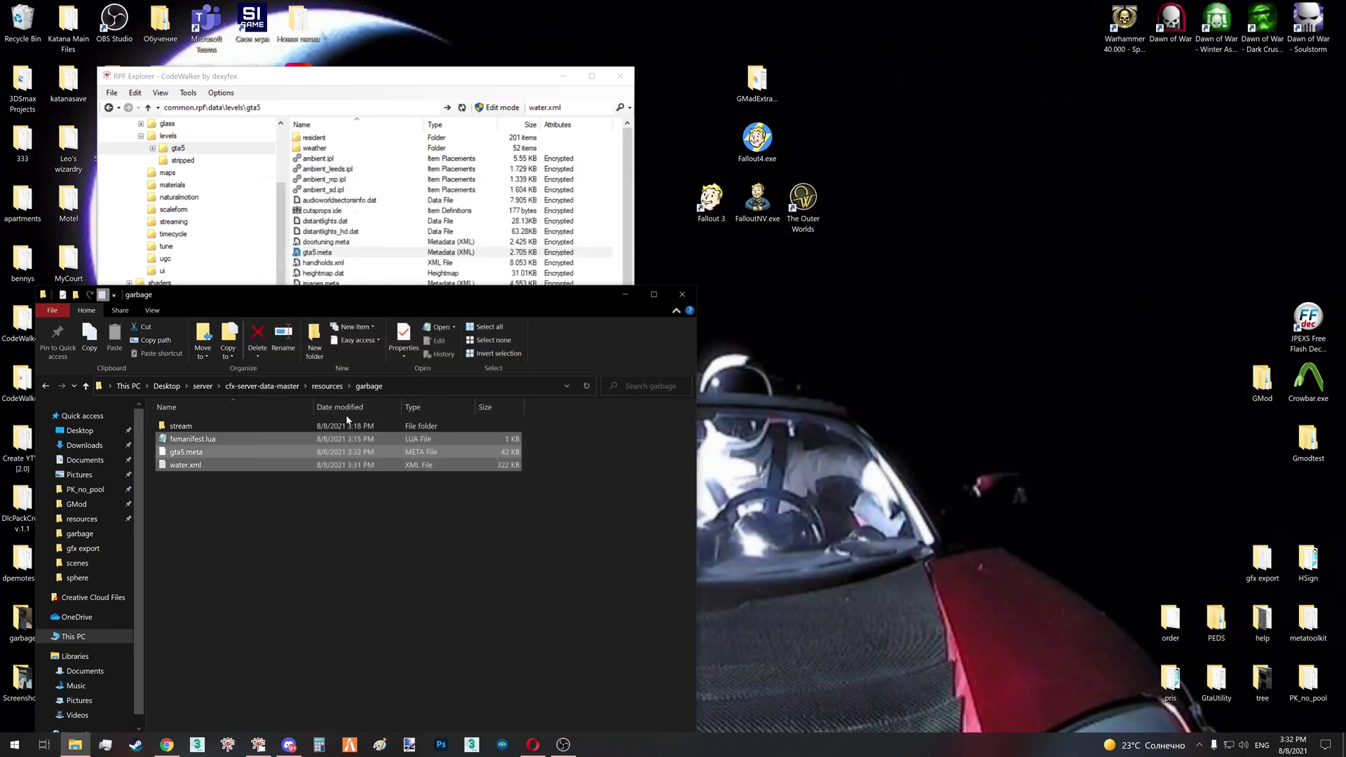
Look inside the garbage resource's stream folder and return to the garbage folder
double_click(349, 425)
drag(402, 575, 171, 421)
click(46, 386)
double_click(183, 425)
click(45, 386)
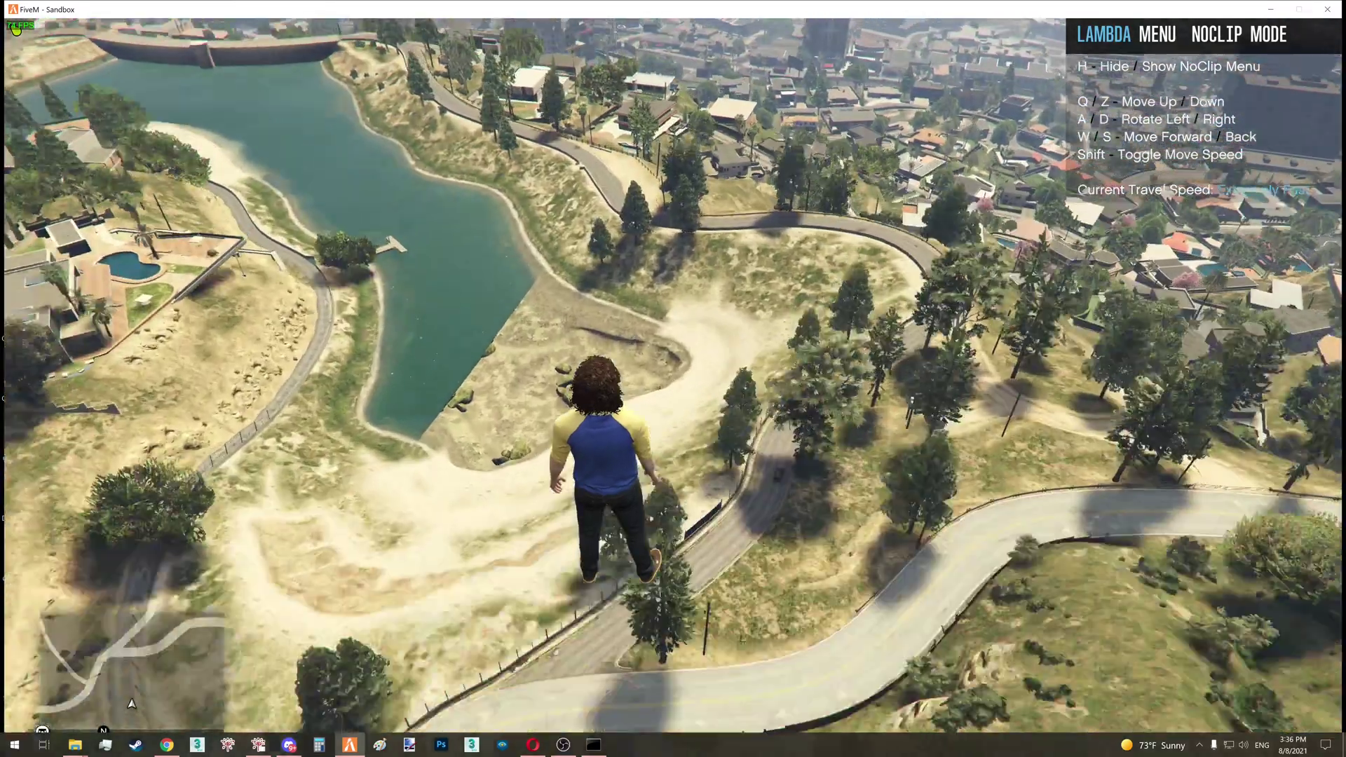
Fly over the reservoir in FiveM's noclip mode and descend to inspect where the water quad was removed
key(w)
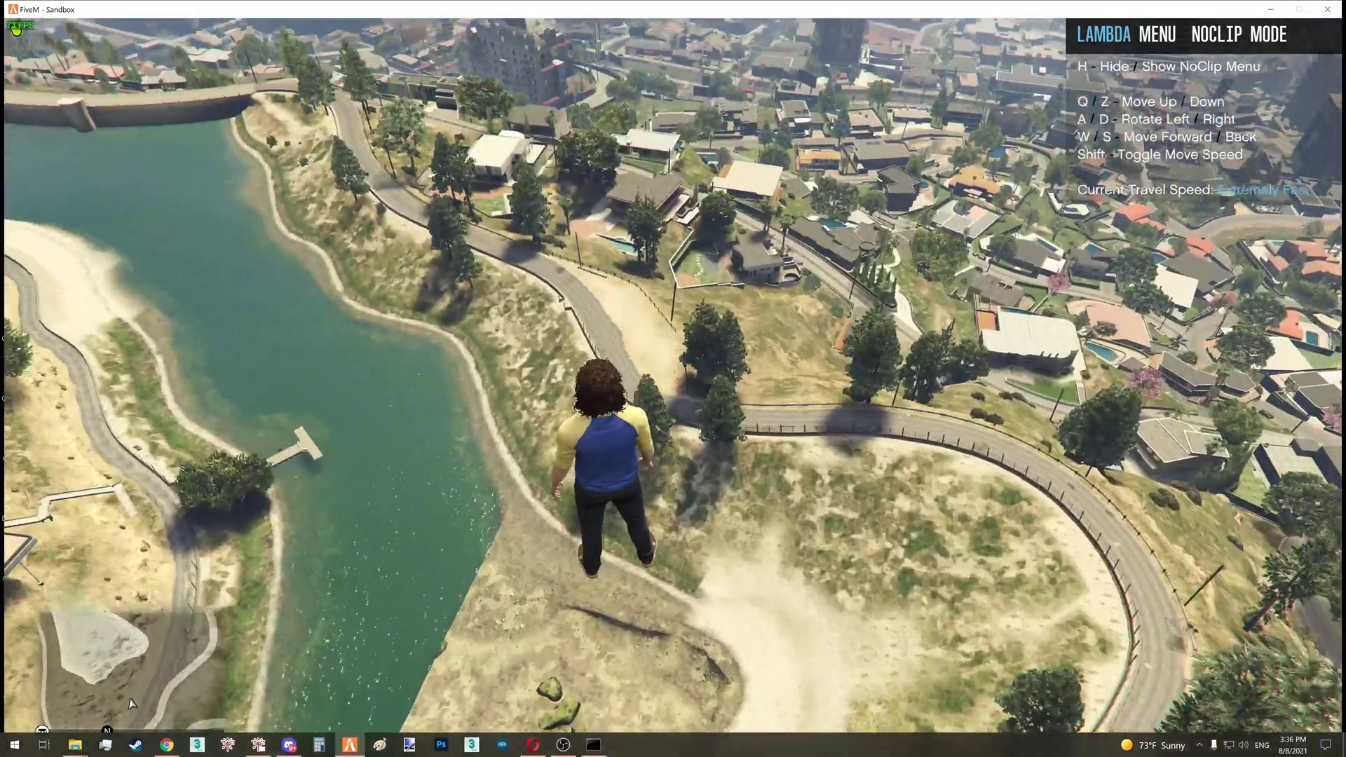
key(z)
key(F2)
key(F1)
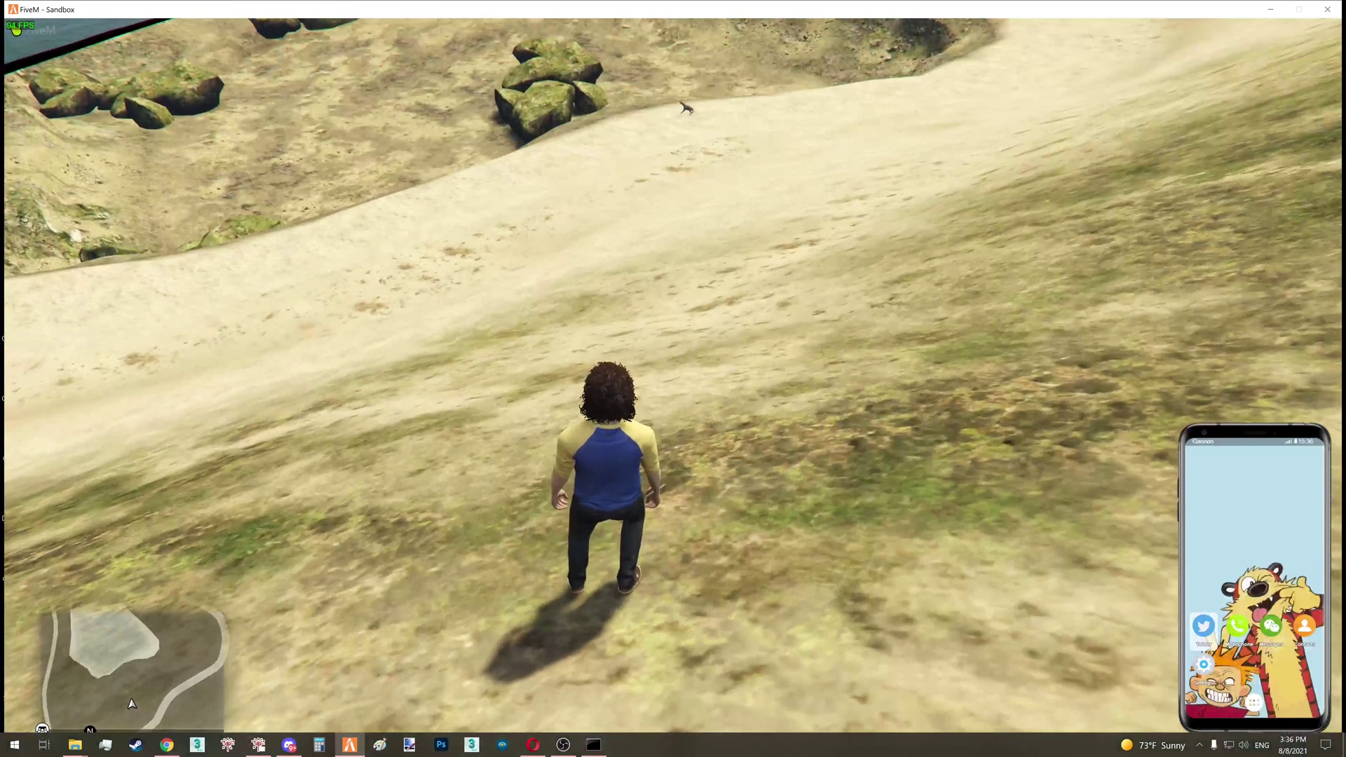
key(F8)
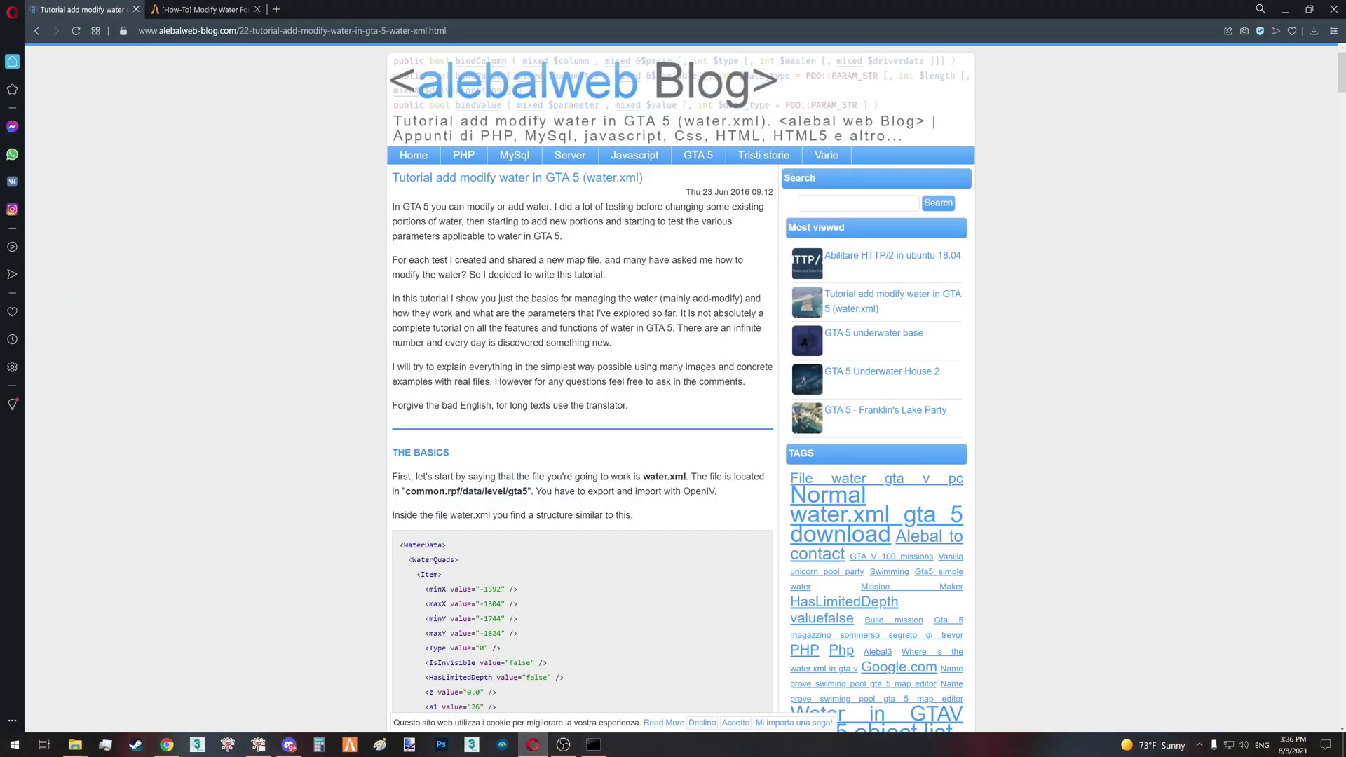
Skim the alebalweb blog tutorial on adding and modifying water in water.xml
scroll(271, 308, down, 4)
scroll(274, 298, up, 5)
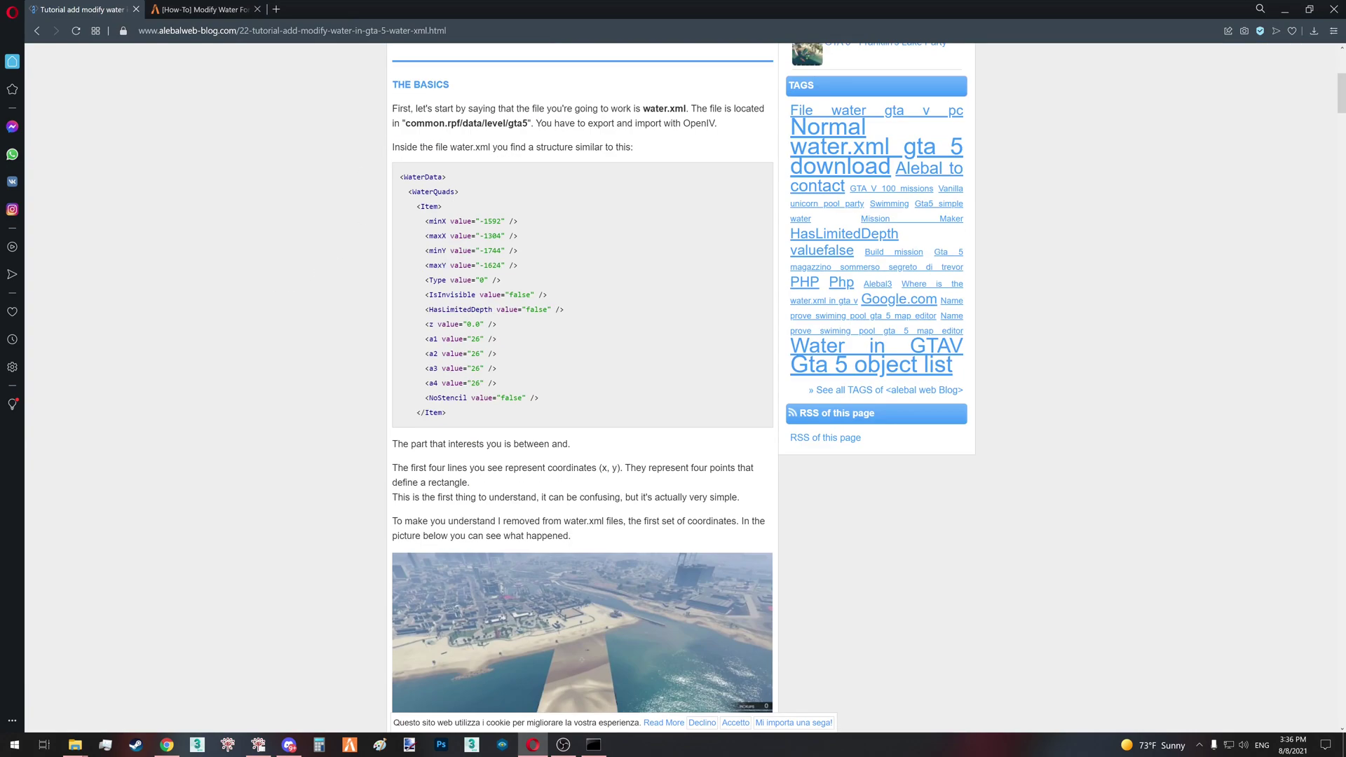
scroll(378, 385, down, 15)
scroll(358, 422, up, 15)
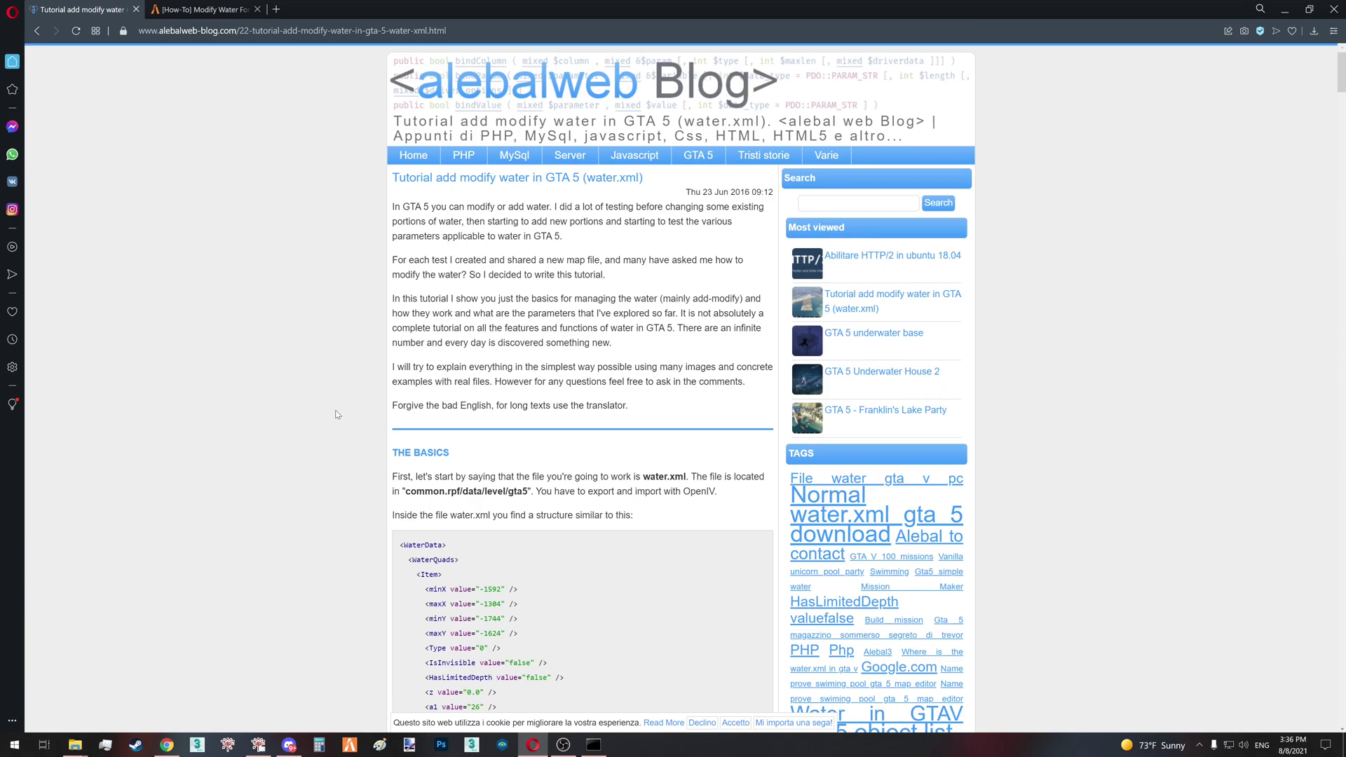
scroll(351, 424, down, 18)
scroll(627, 535, up, 15)
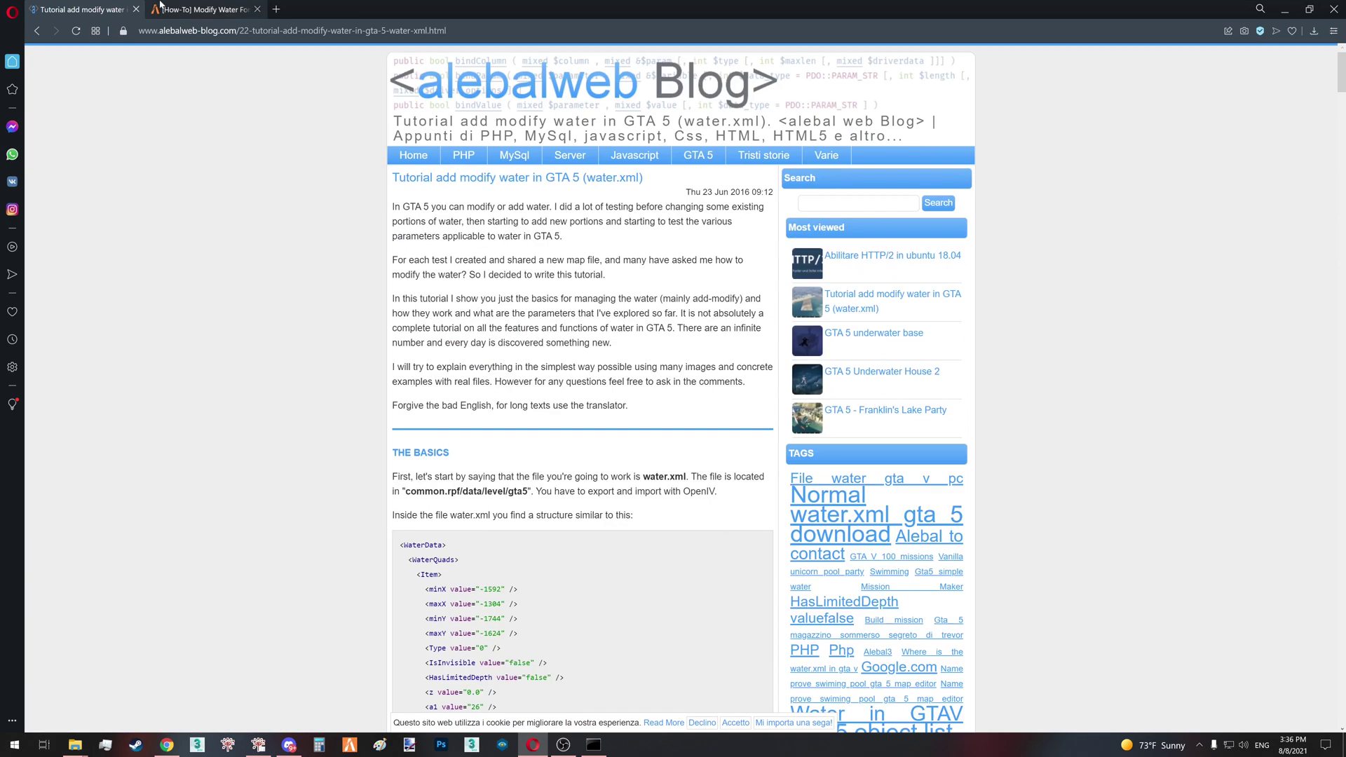
Skim the forum.cfx.re thread "[How-To] Modify Water For Los Santos"
click(197, 9)
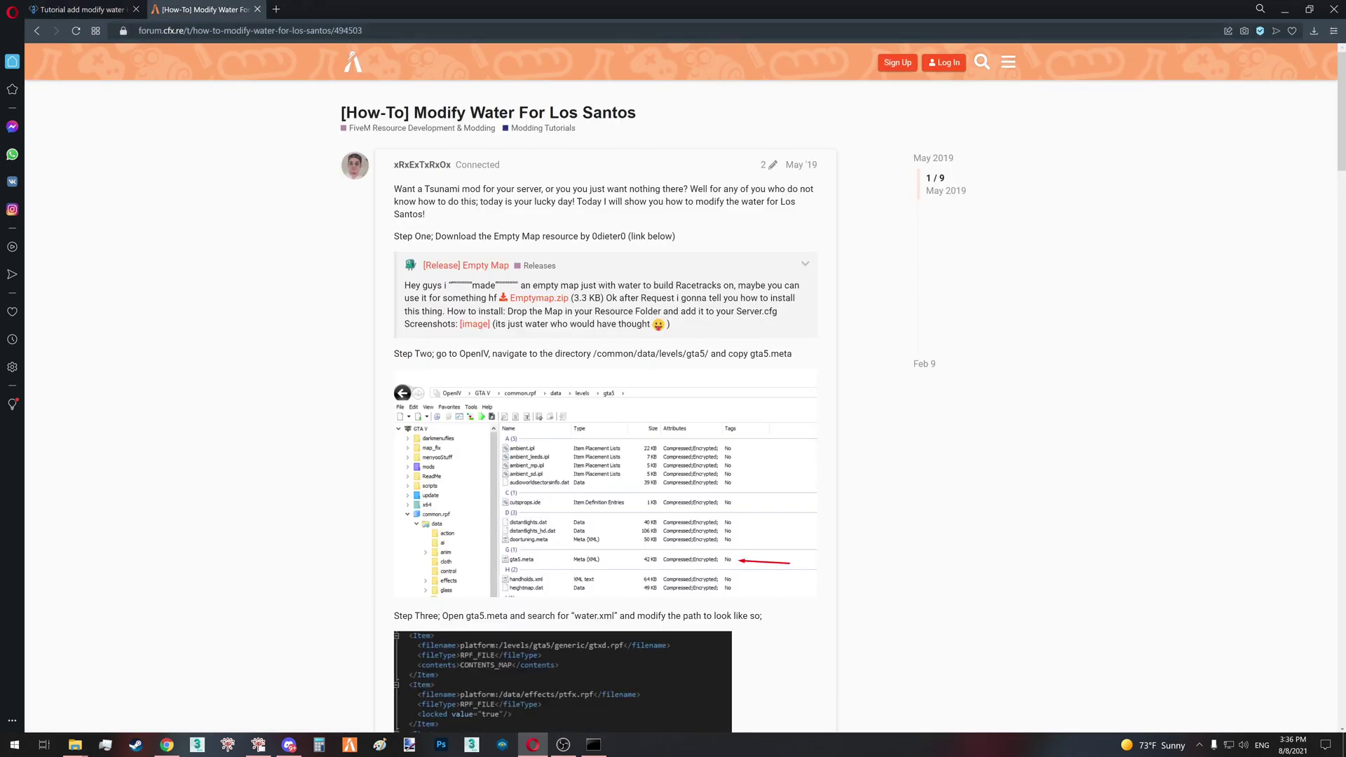
scroll(313, 332, down, 15)
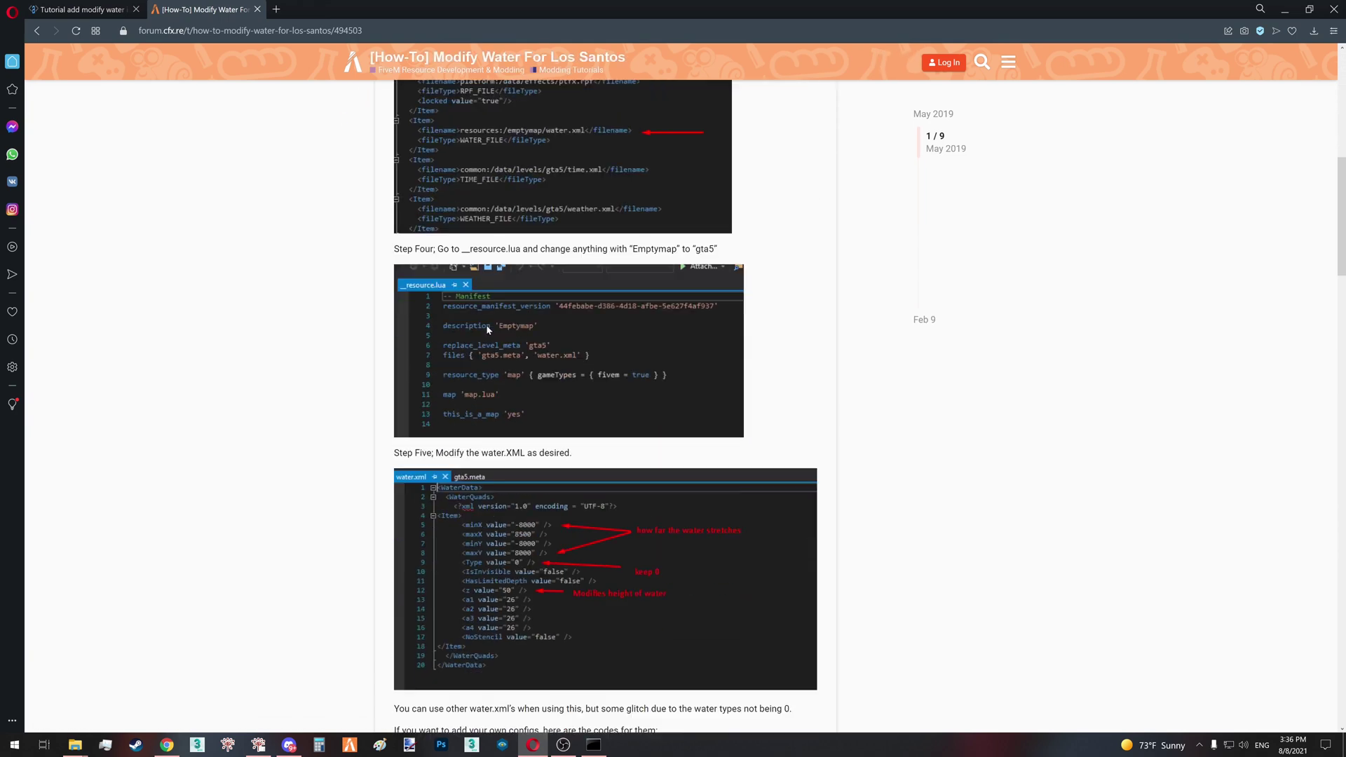
scroll(601, 410, up, 20)
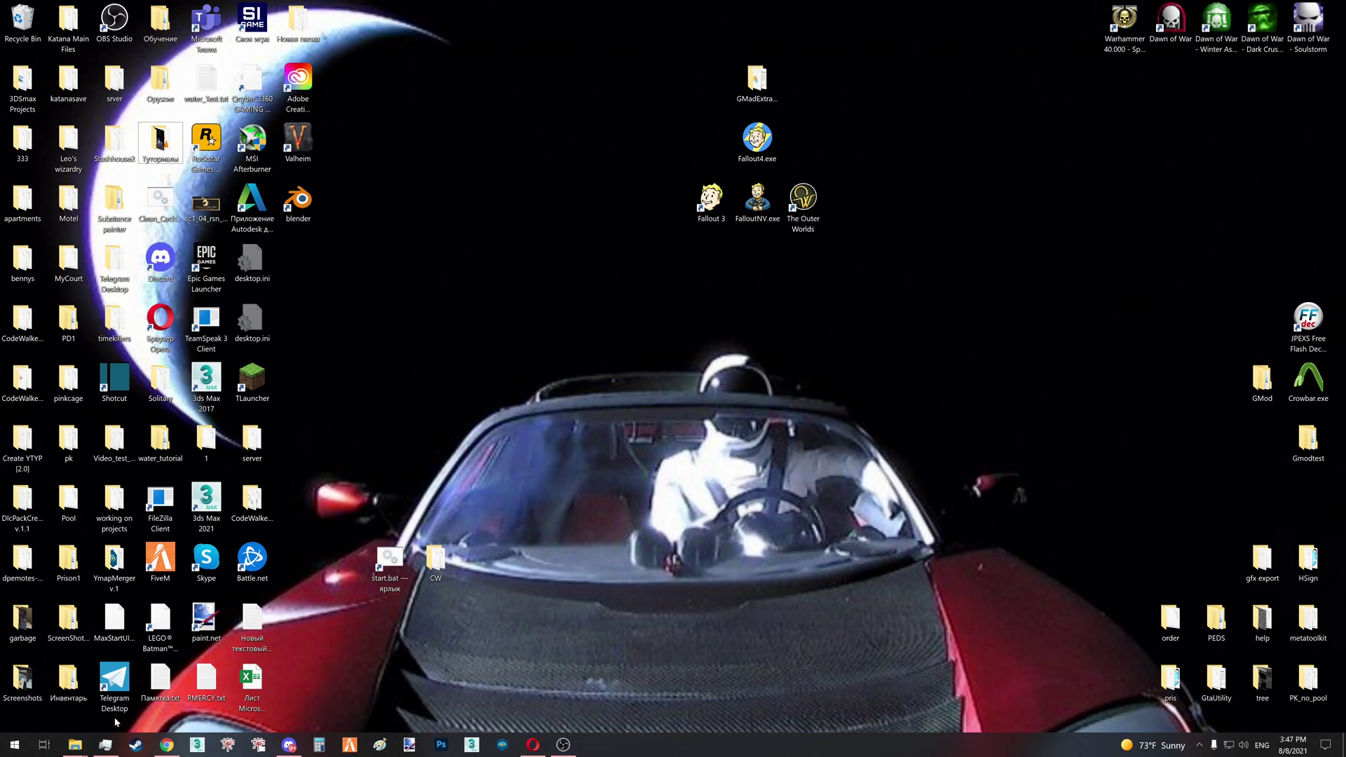
Open the folder RageMP 1.1\server-files\client_packages\game_resources\common\data\levels\gta5
mouse_move(75, 745)
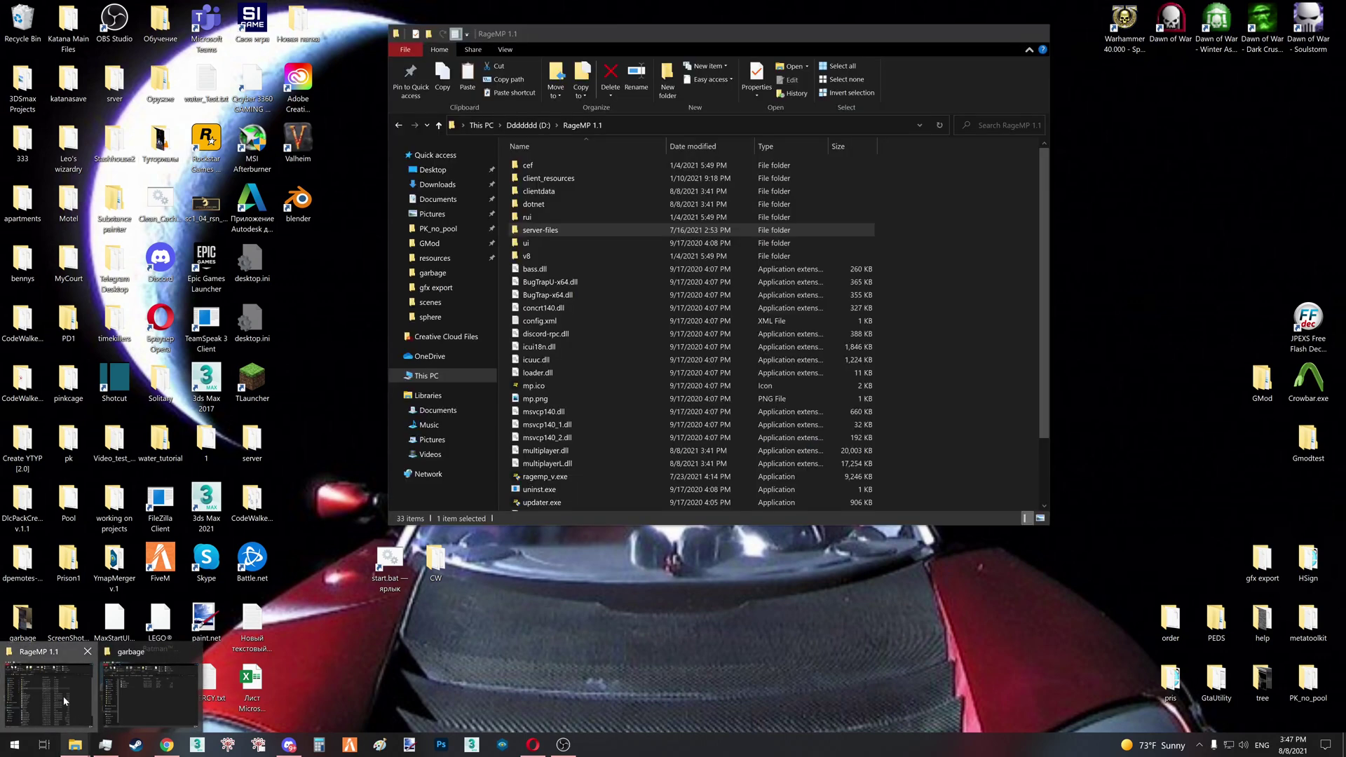
click(65, 700)
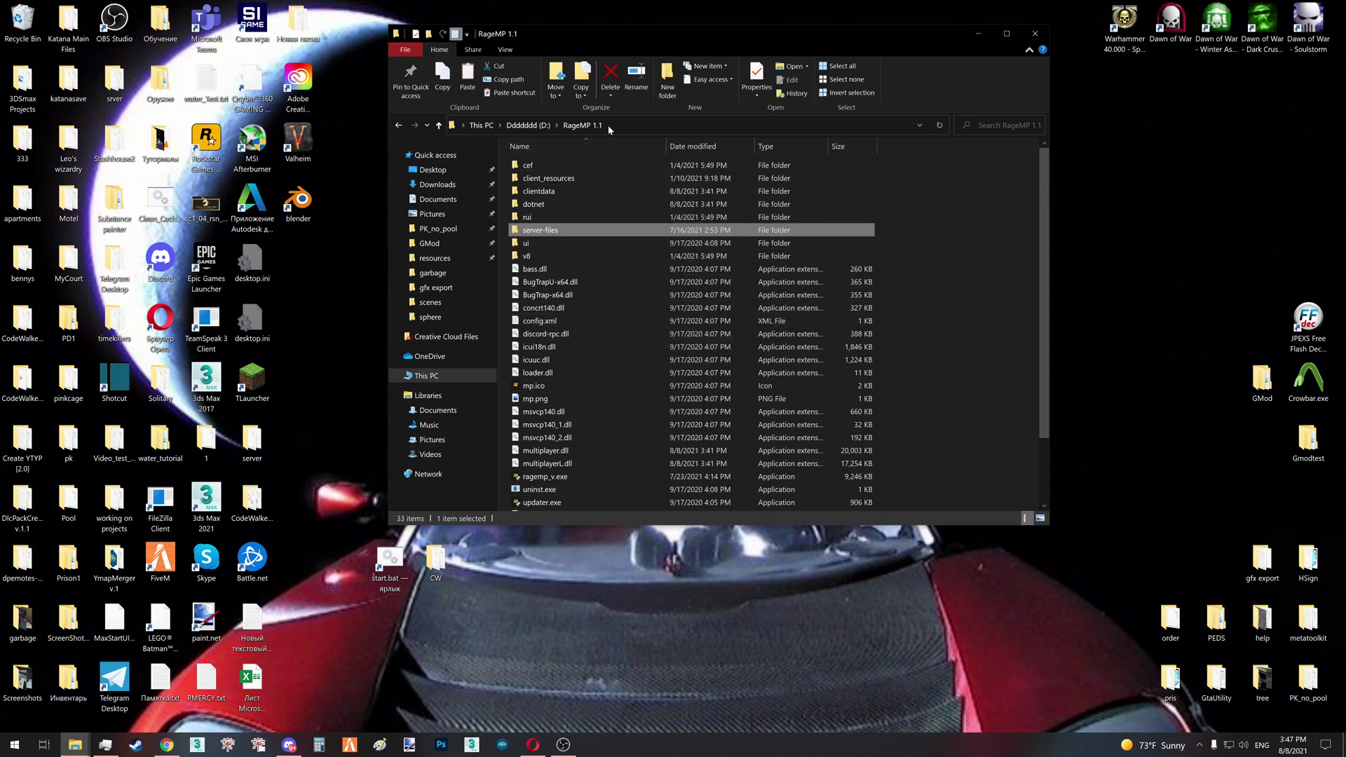
double_click(551, 230)
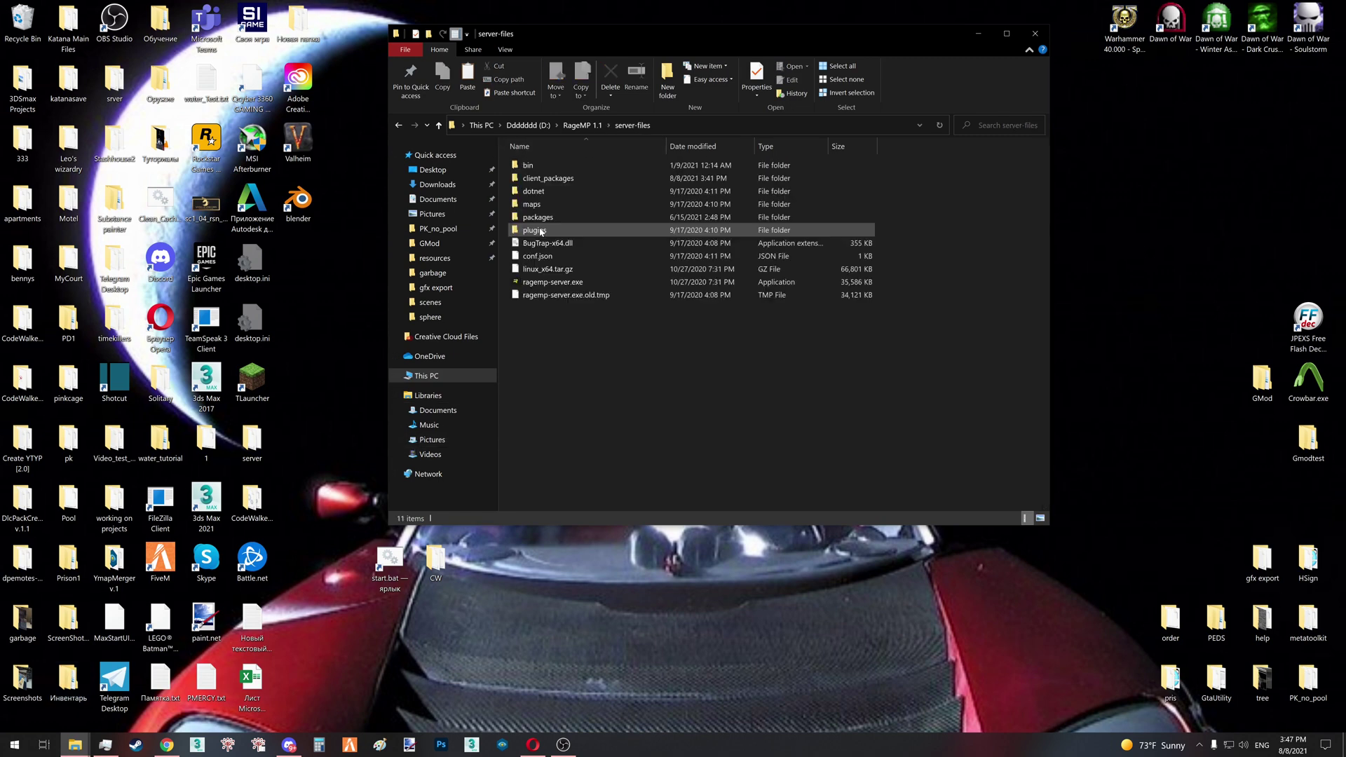
double_click(558, 179)
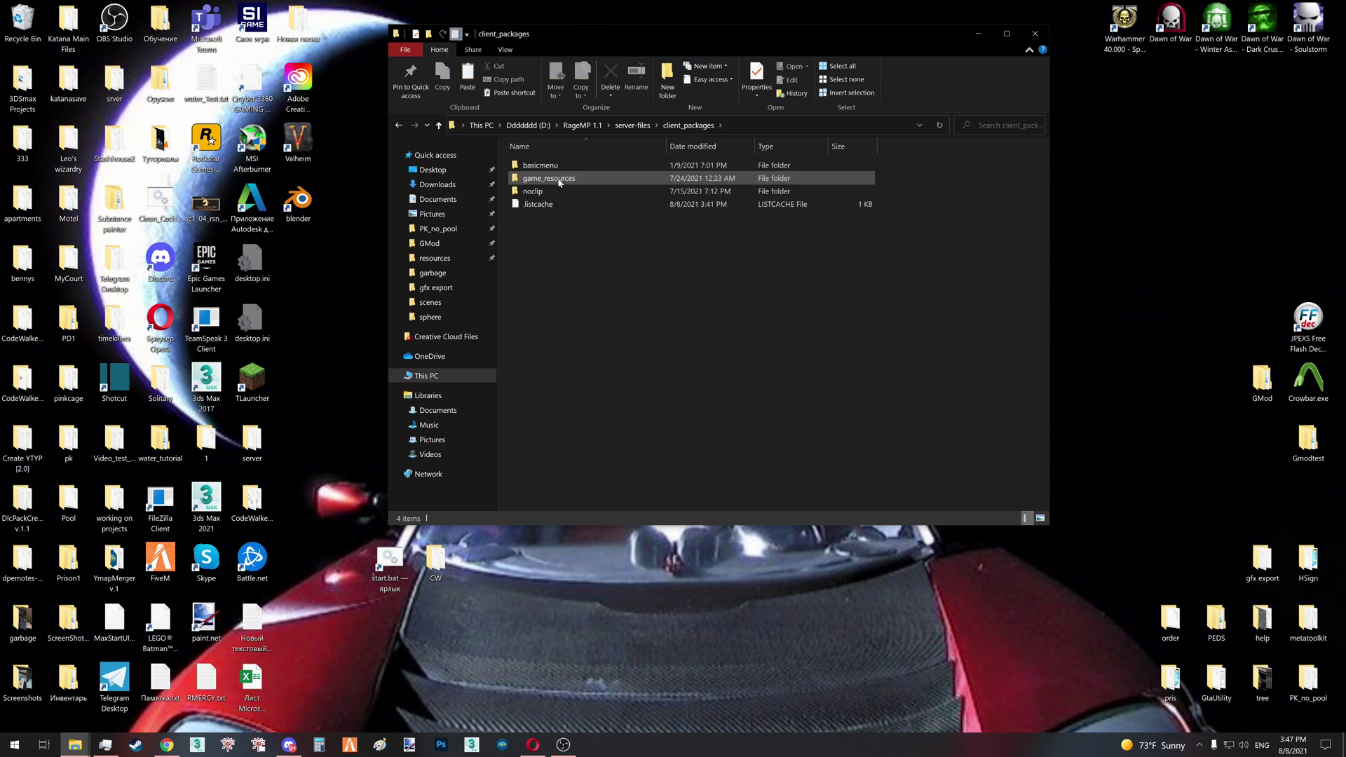
double_click(540, 179)
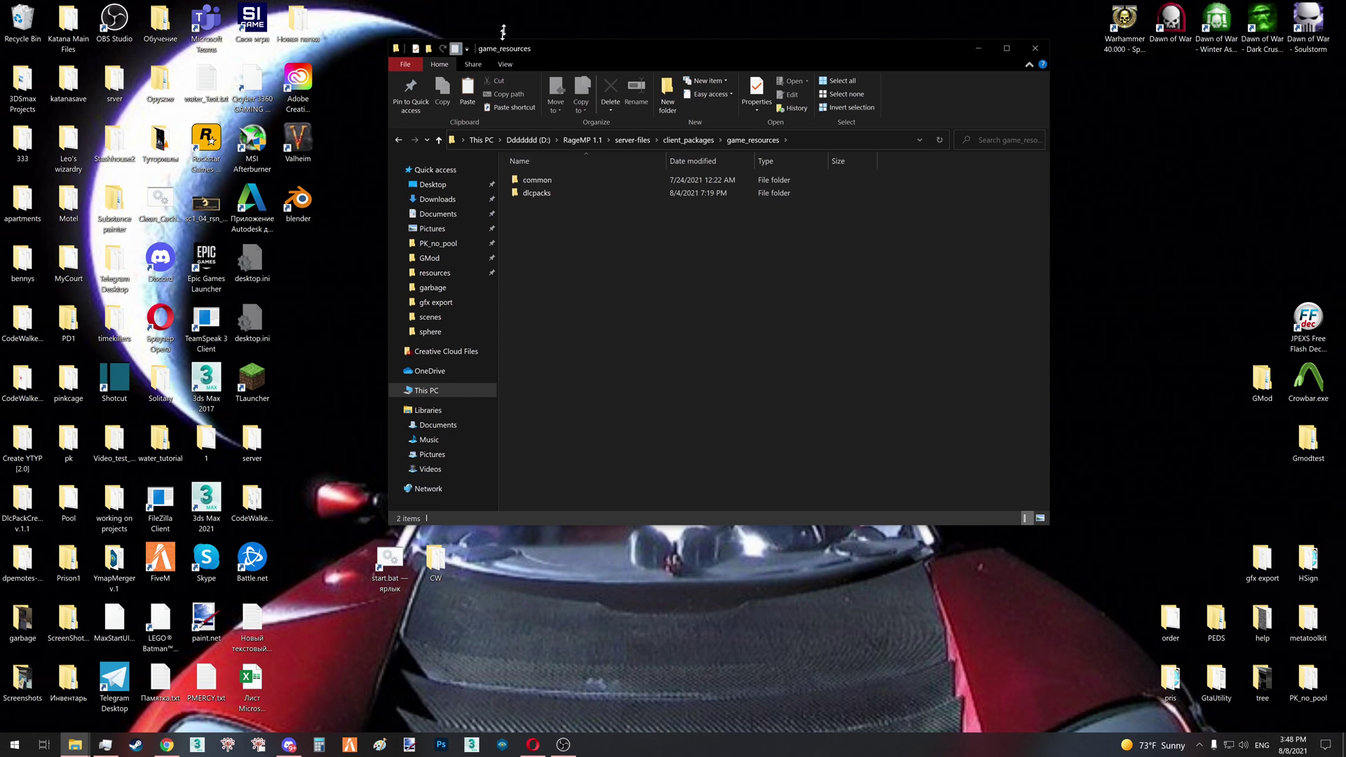
drag(496, 40, 456, 169)
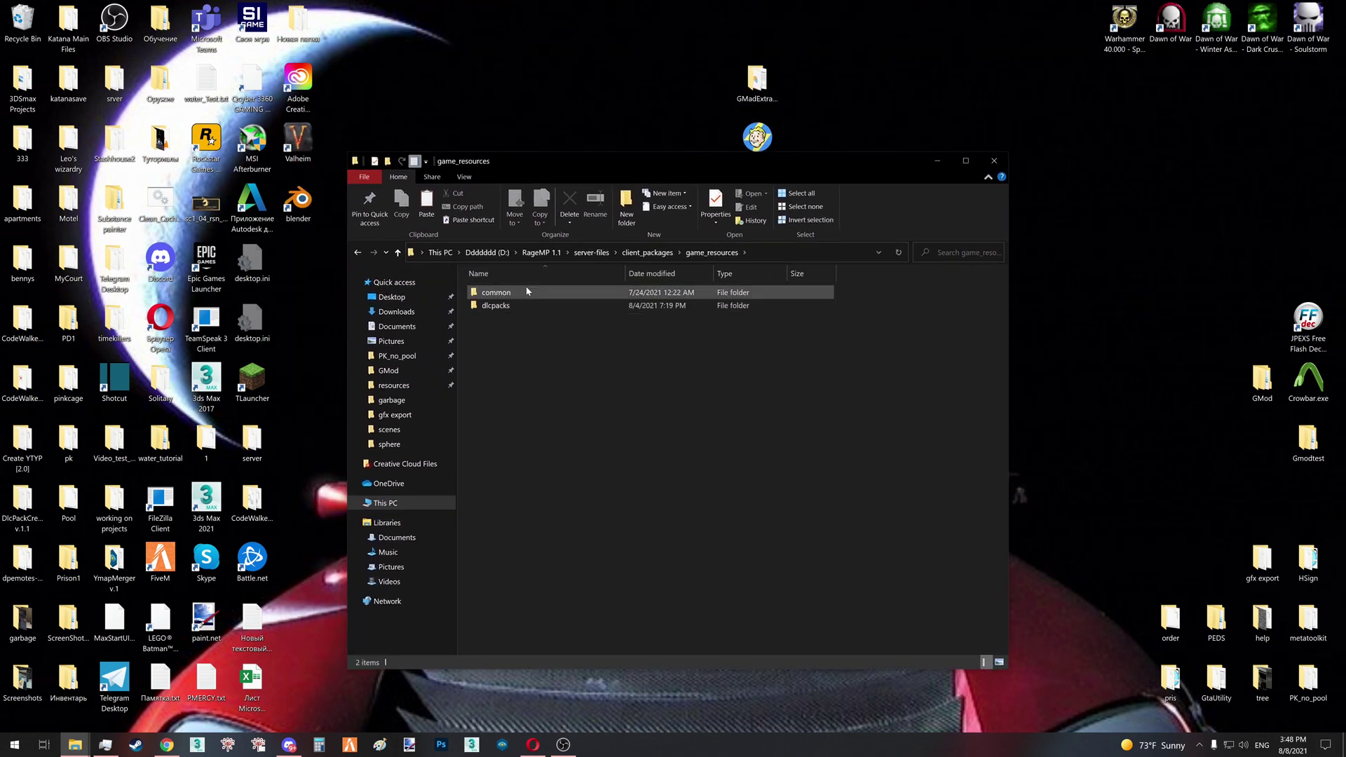
double_click(562, 294)
double_click(562, 295)
double_click(563, 294)
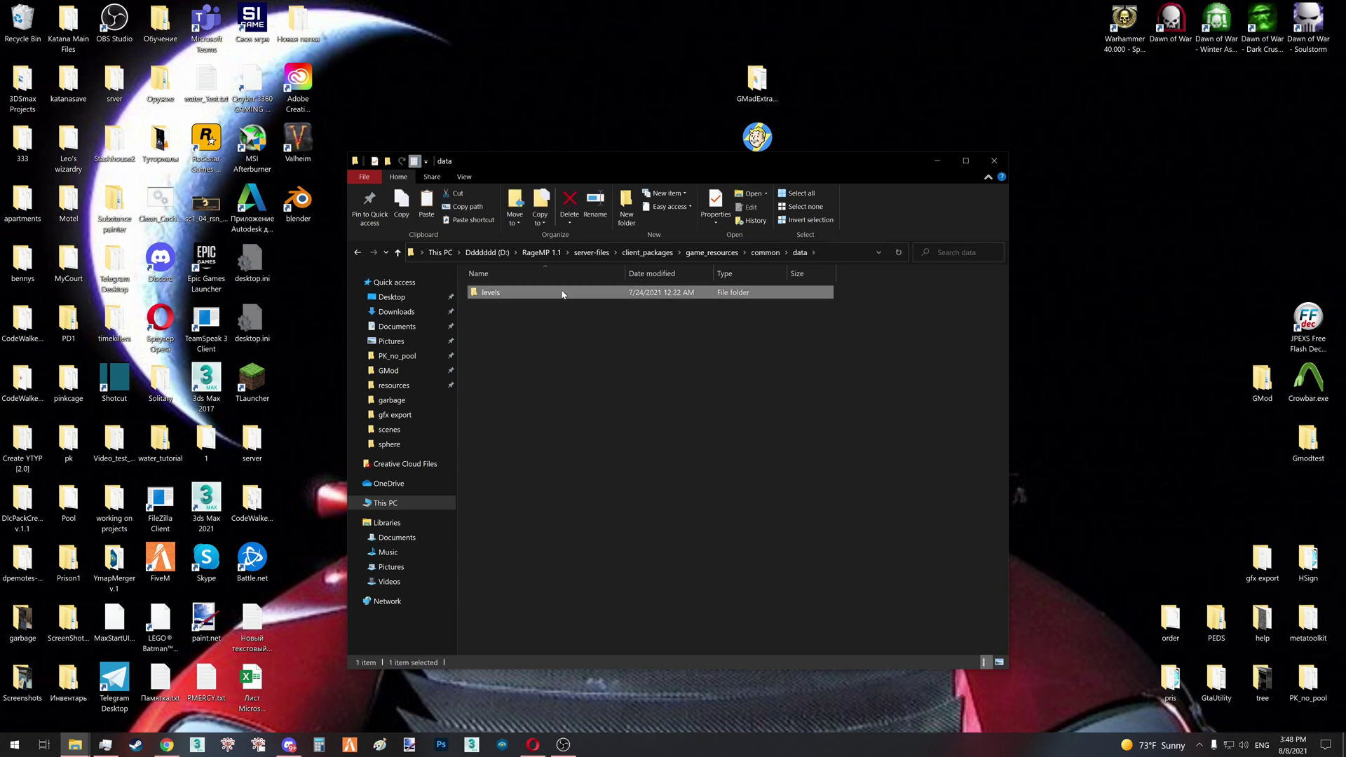
double_click(562, 294)
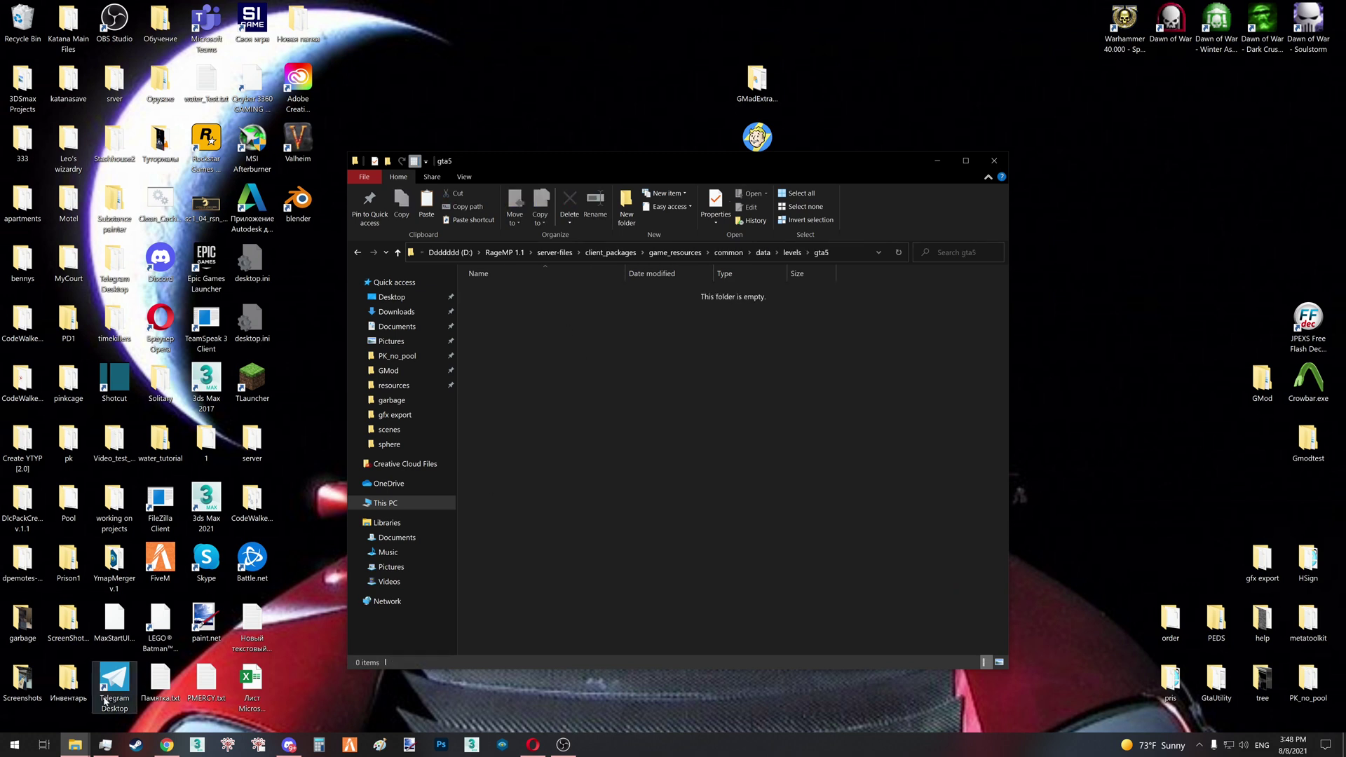
Copy water.xml from the FiveM garbage resource folder into RageMP's empty gta5 folder
mouse_move(75, 744)
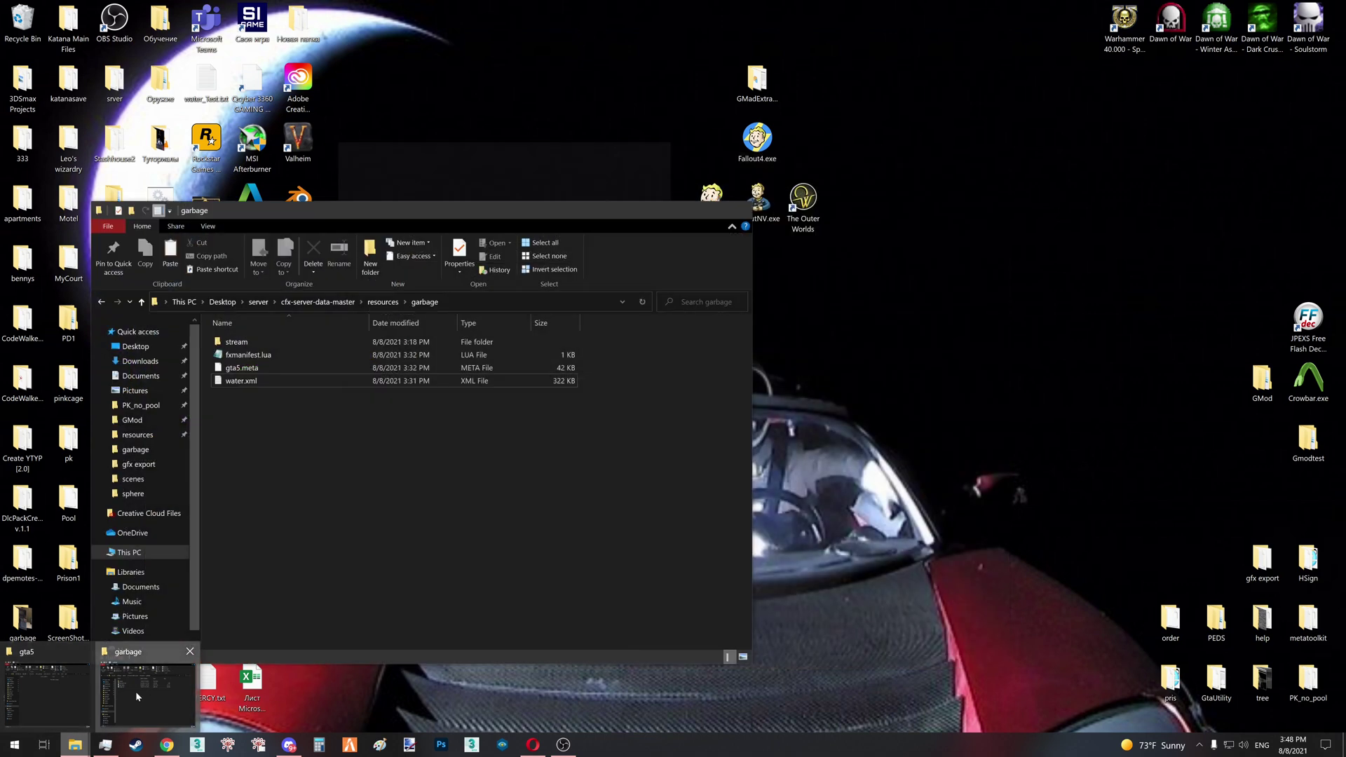
click(136, 692)
drag(284, 222, 1094, 291)
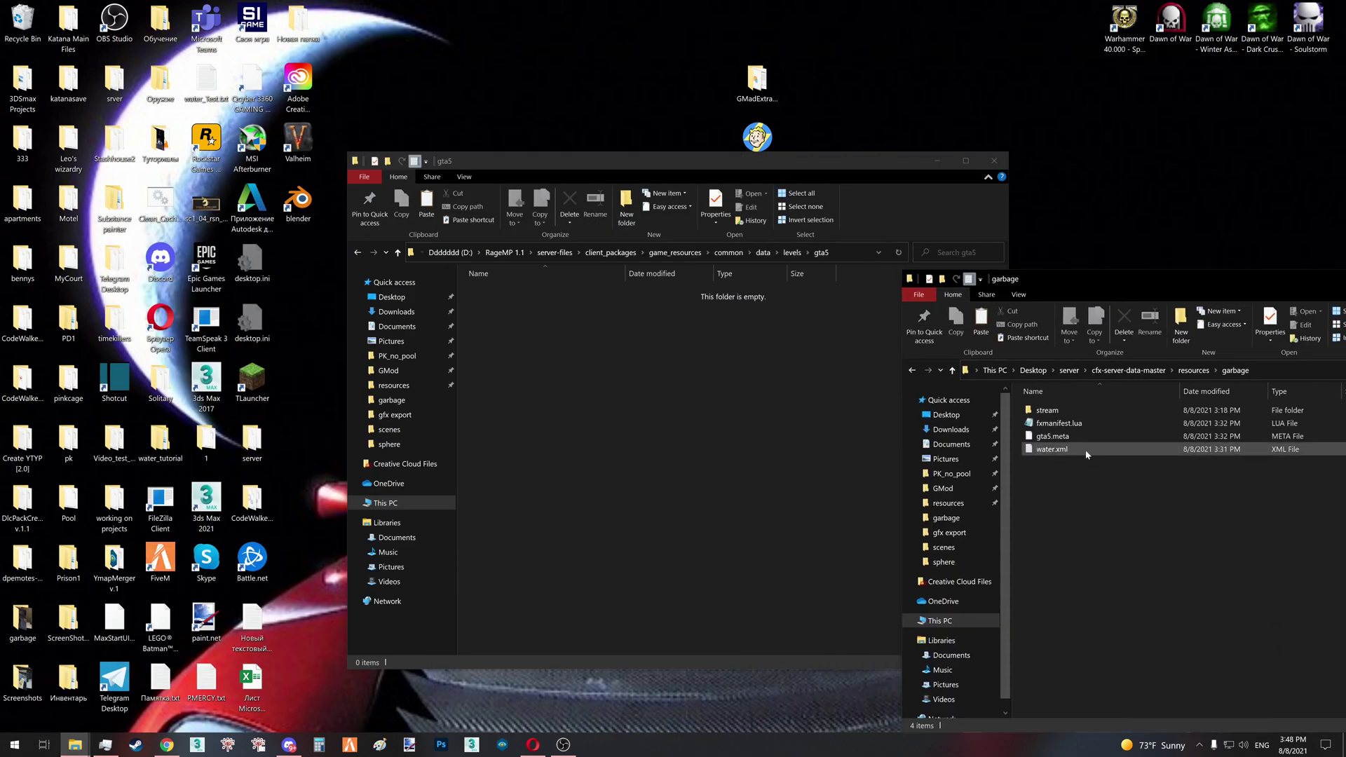
drag(1051, 449, 733, 397)
drag(699, 162, 530, 125)
click(1095, 513)
click(649, 436)
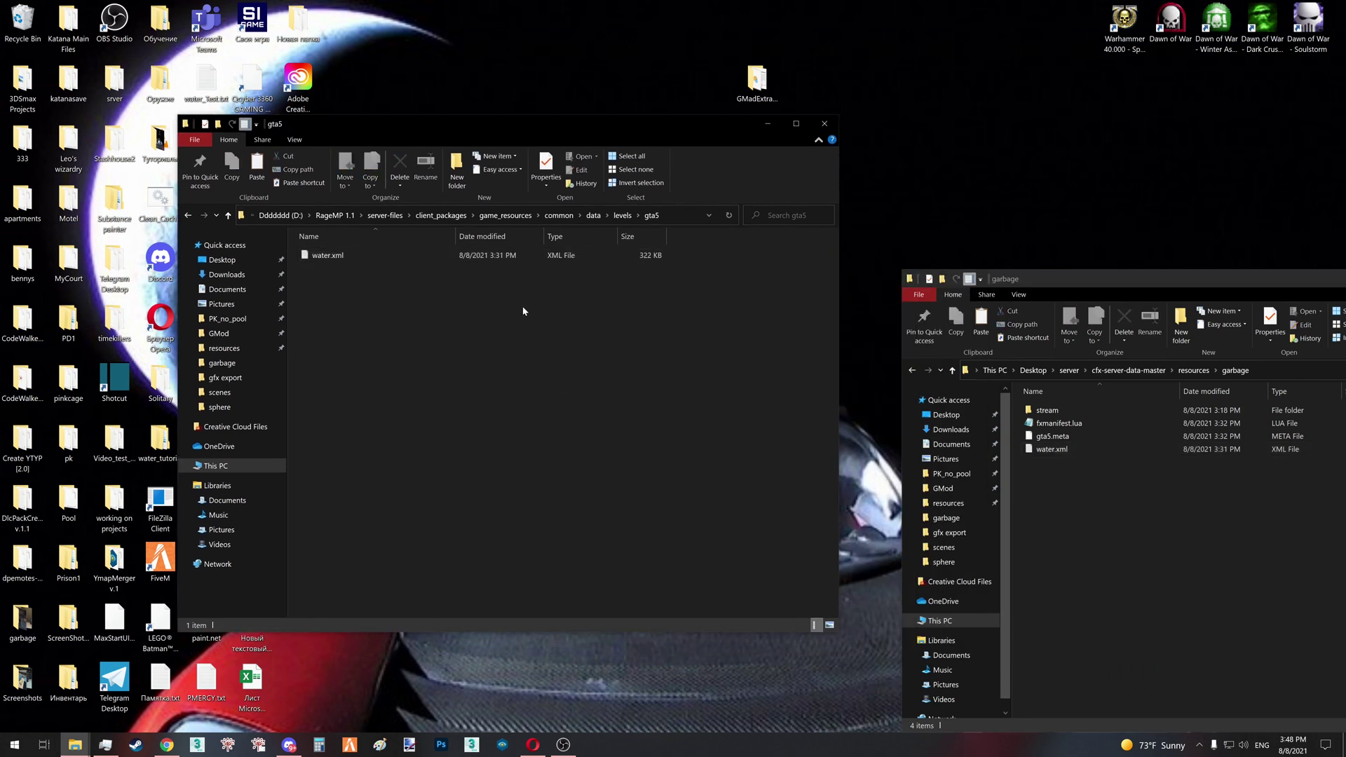
Open gta5.meta from game_resources\dlcpacks\customfoldername in Notepad++
click(503, 215)
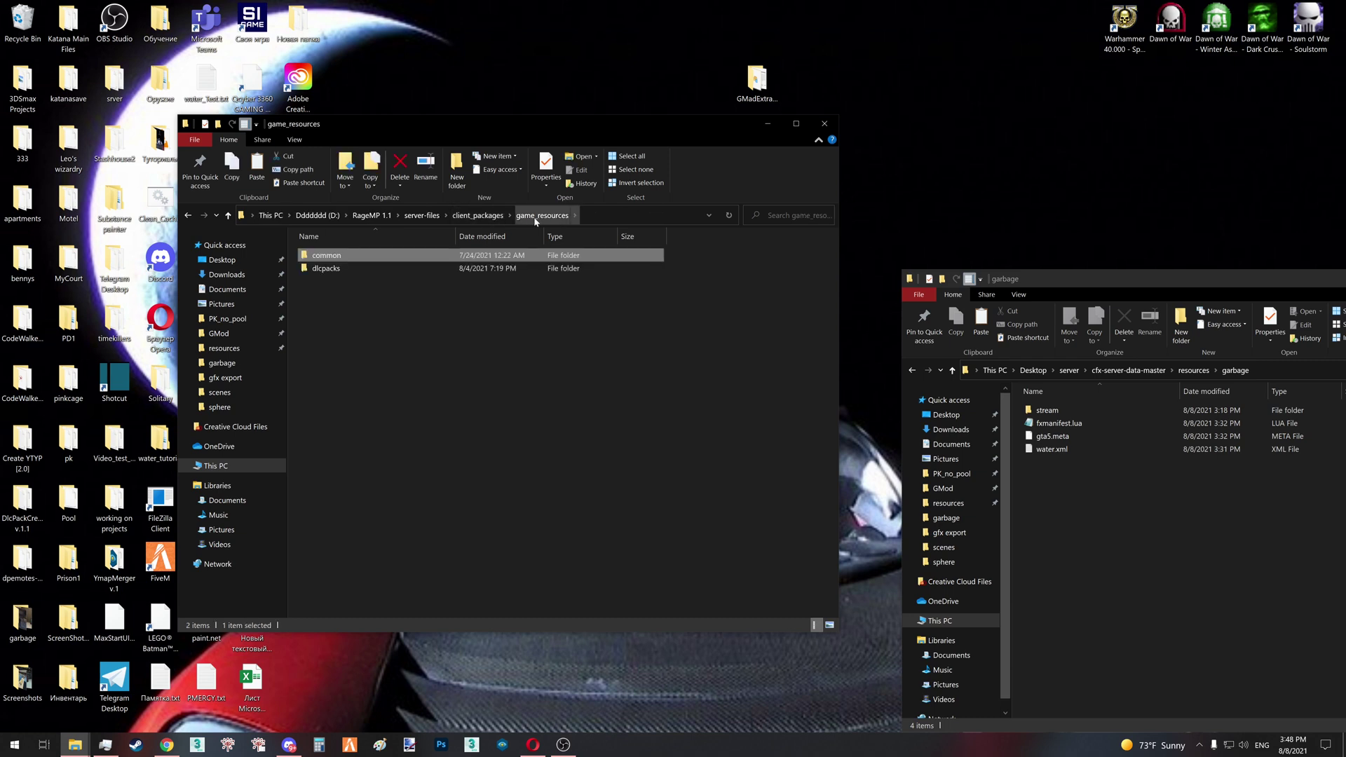
double_click(415, 269)
drag(456, 406, 385, 322)
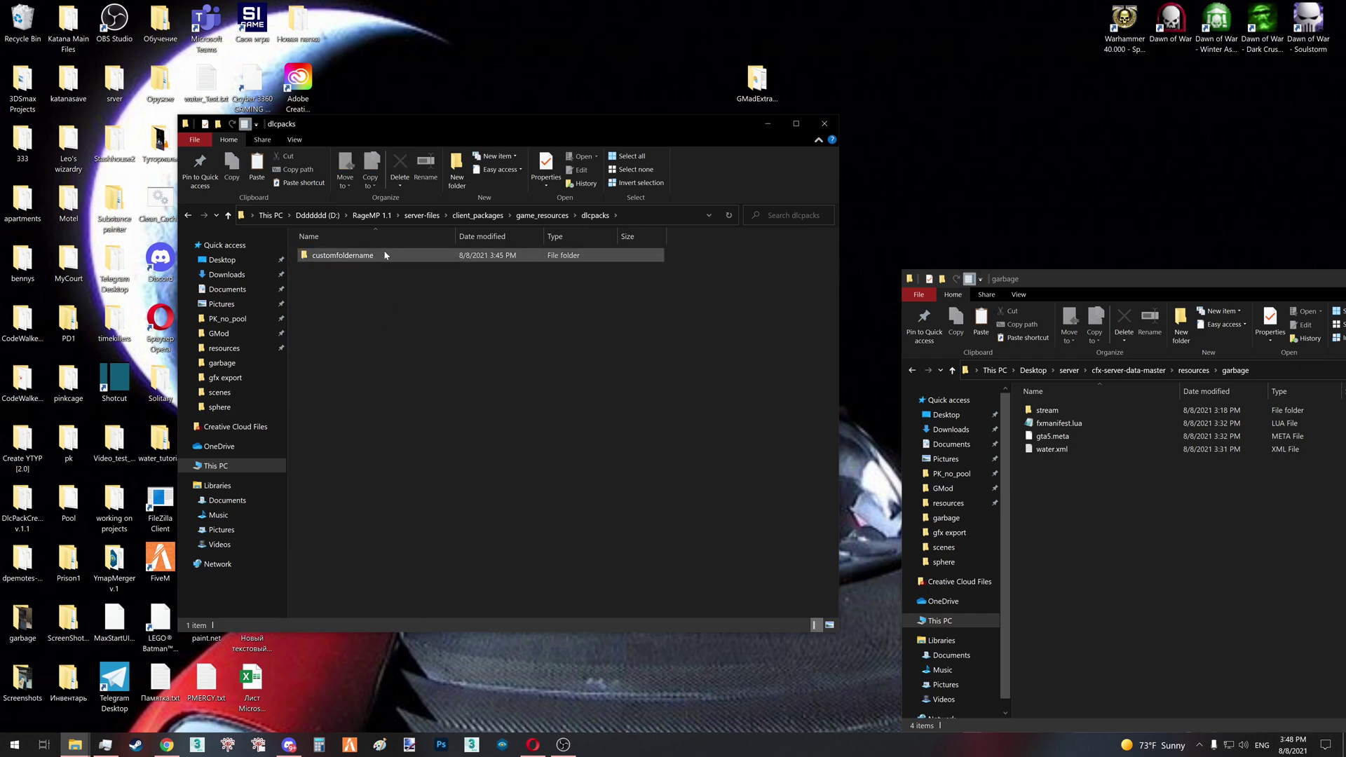
double_click(383, 257)
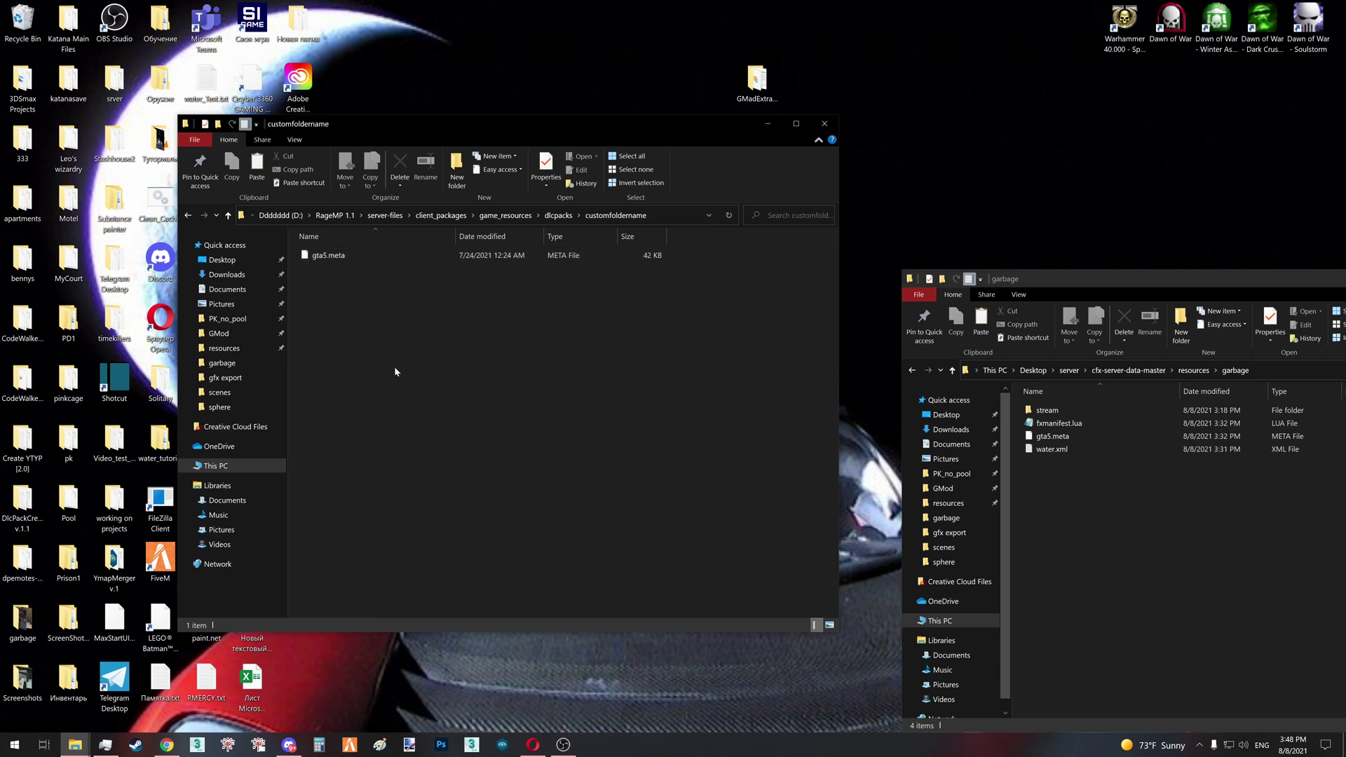
click(354, 260)
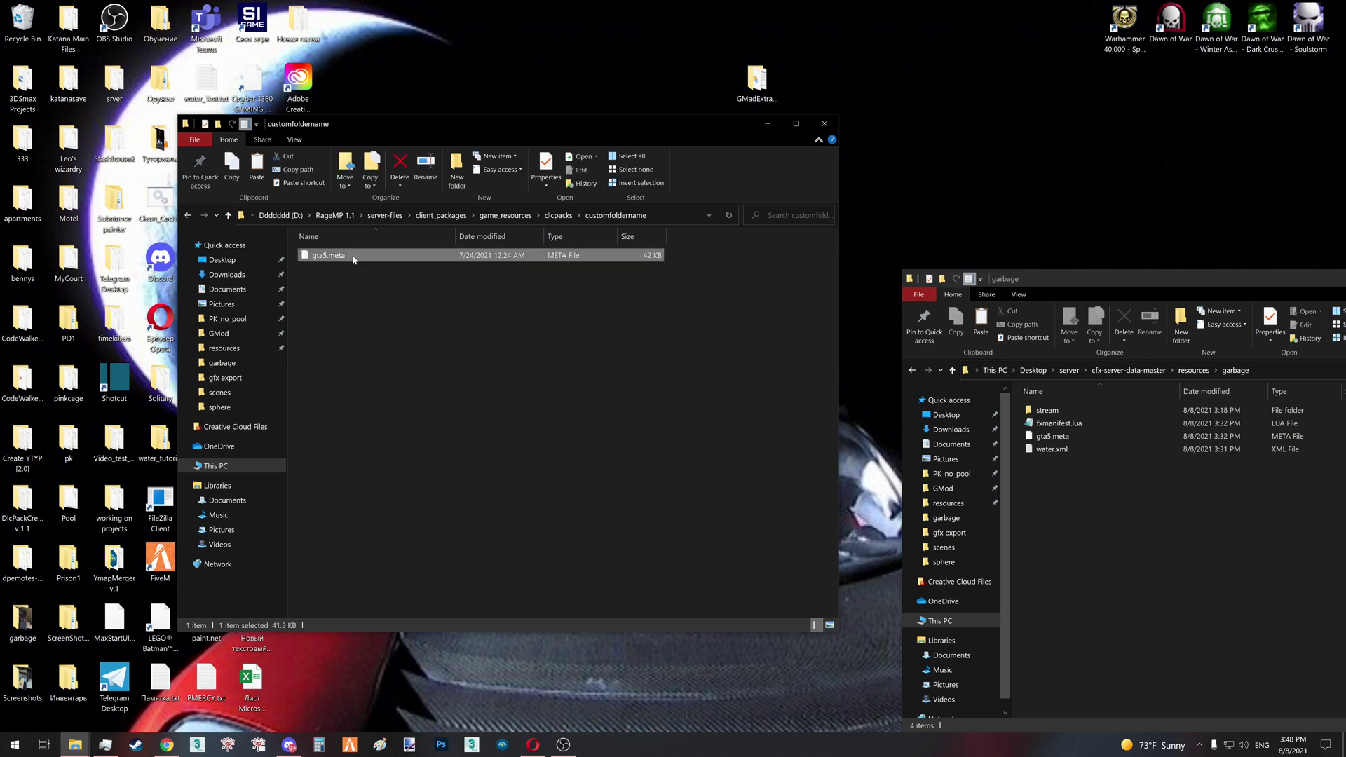
right_click(354, 259)
click(259, 317)
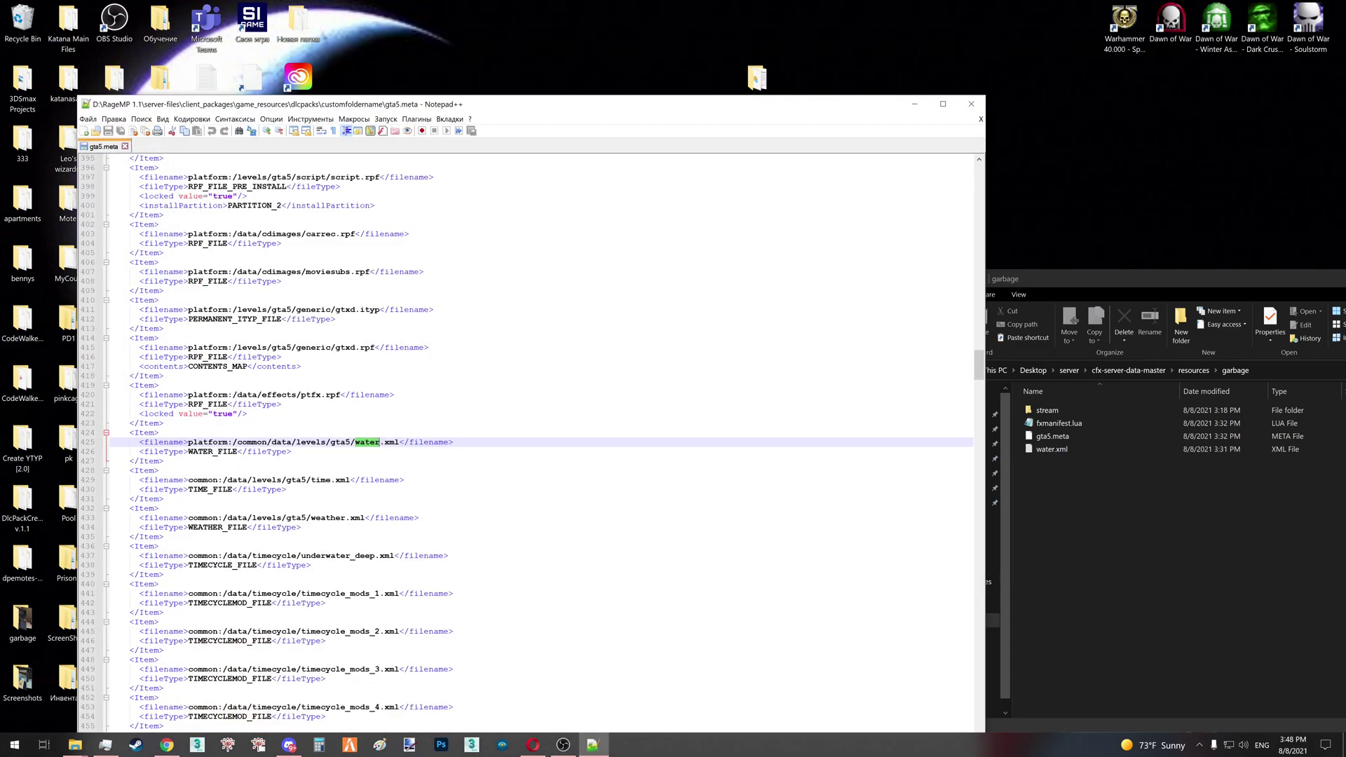
Arrange gta5.meta beside the folder window and highlight "common" in the WATER_FILE entry's path
drag(309, 107, 841, 22)
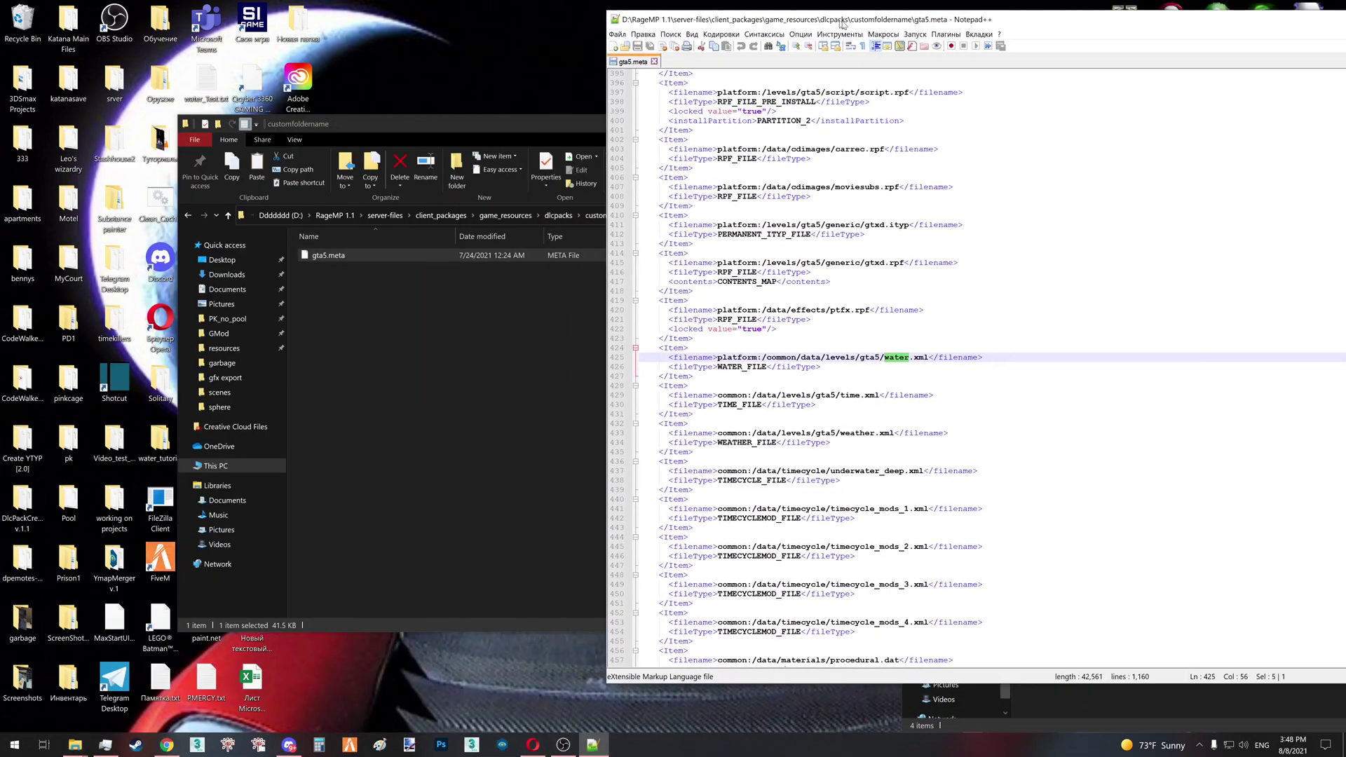
click(427, 128)
drag(426, 128, 195, 147)
click(742, 359)
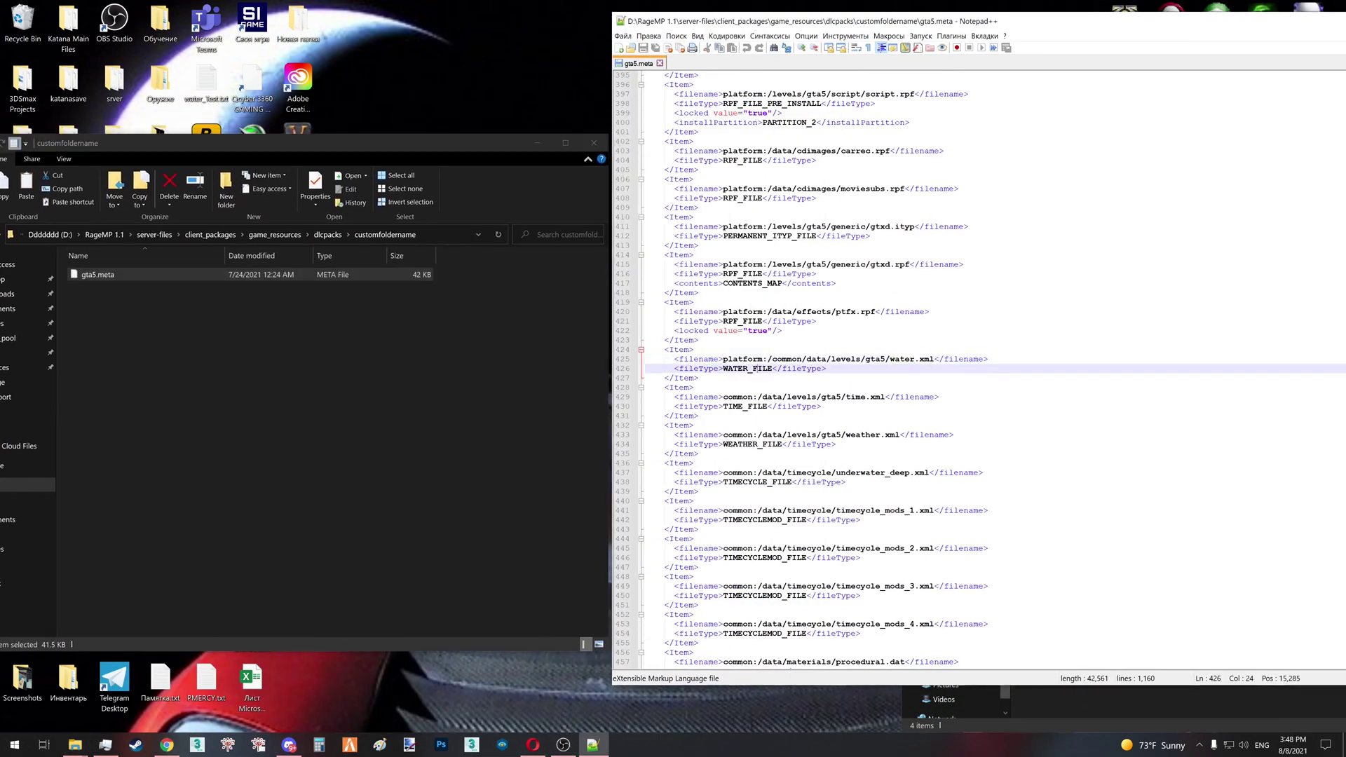
double_click(742, 359)
drag(773, 359, 792, 359)
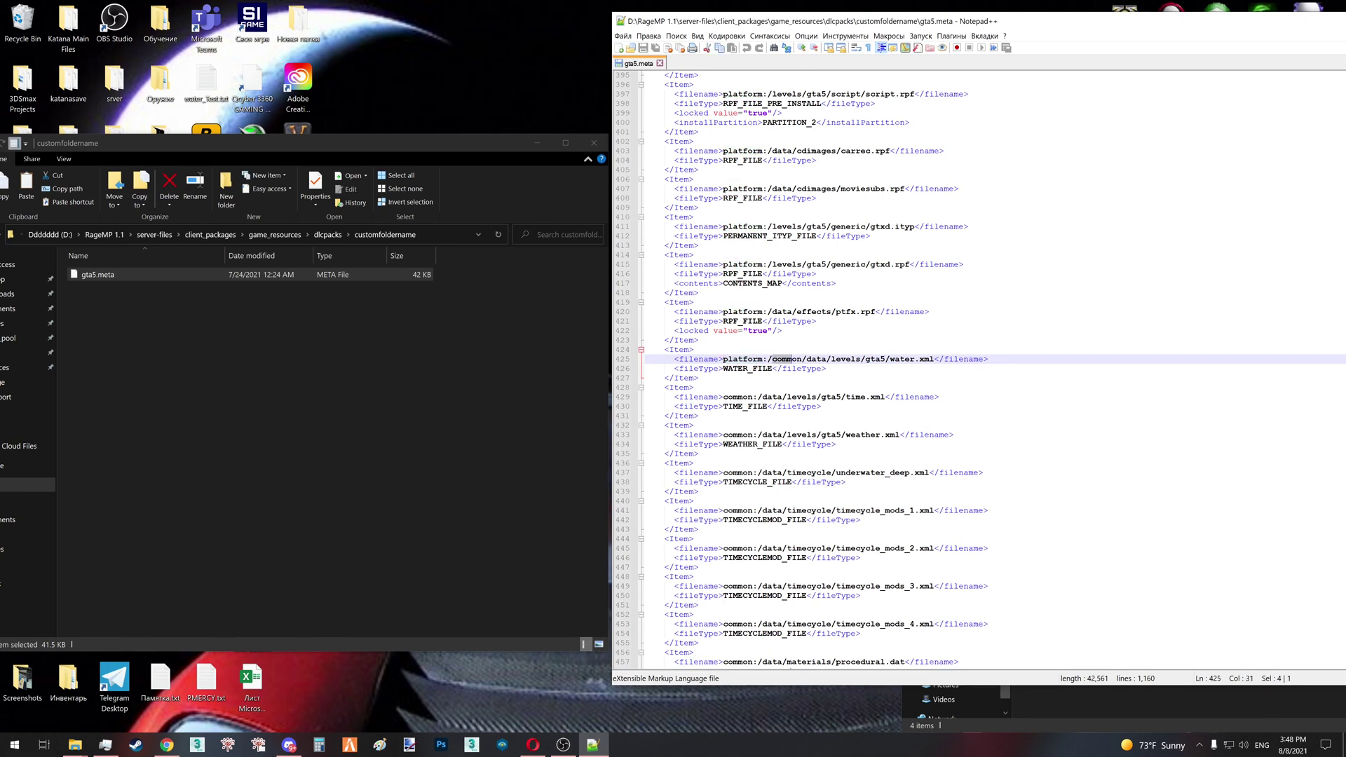
Follow the water.xml path from game_resources through common\data\levels to gta5, and close gta5.meta
click(210, 234)
double_click(156, 286)
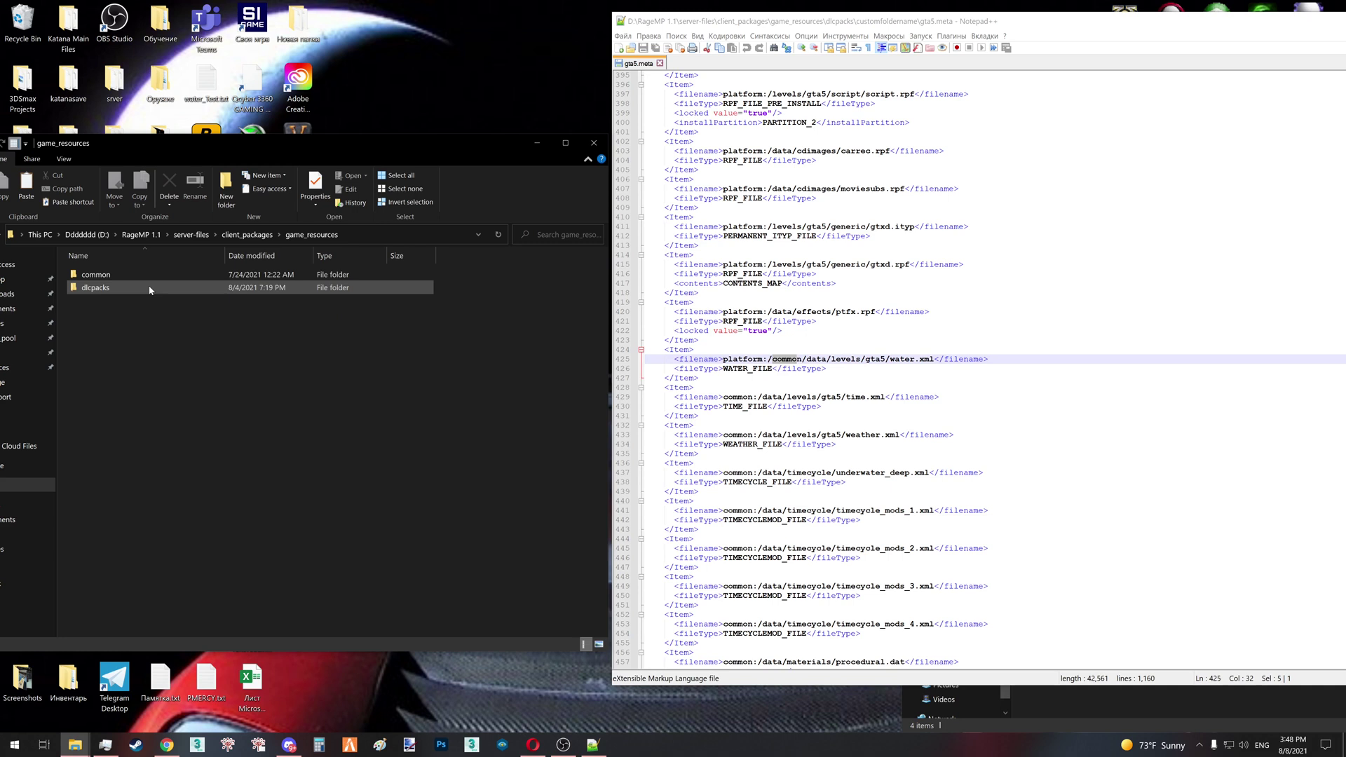
double_click(145, 275)
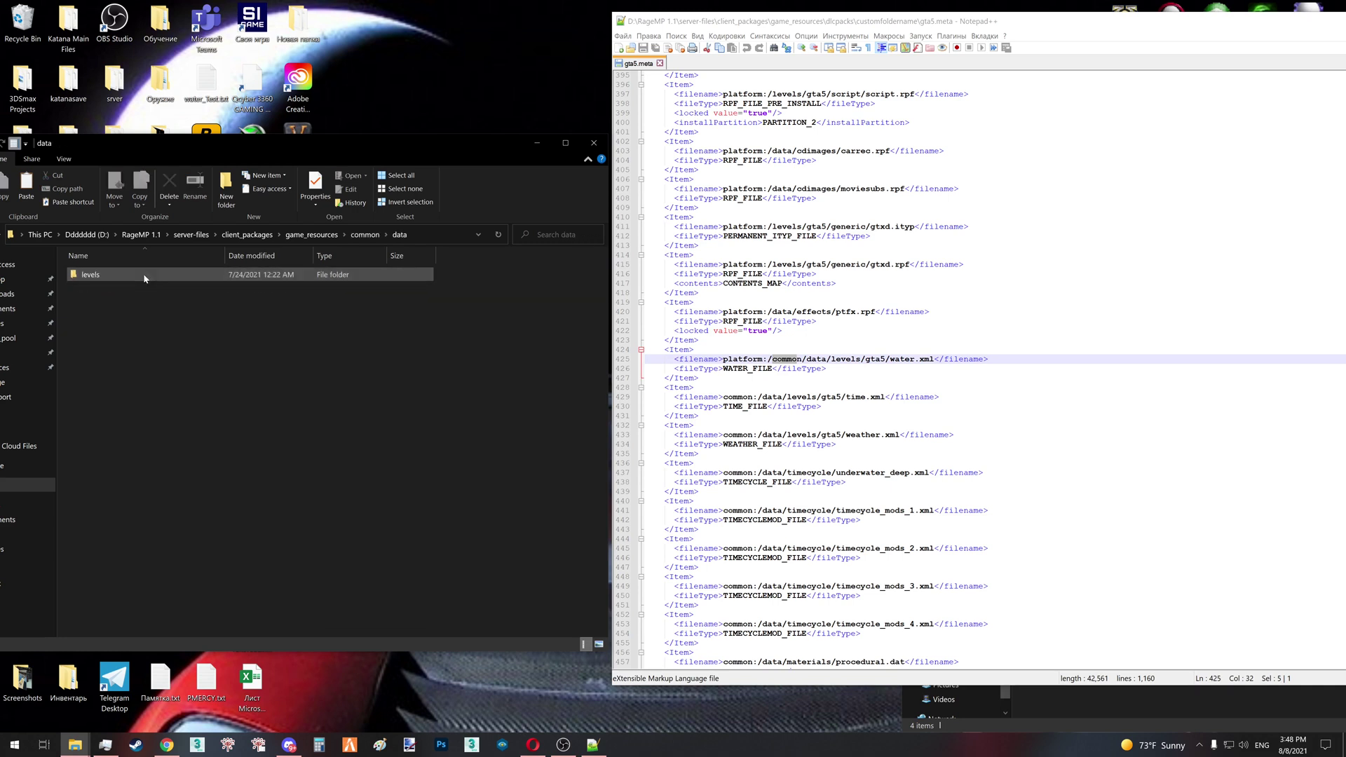
double_click(145, 279)
double_click(145, 277)
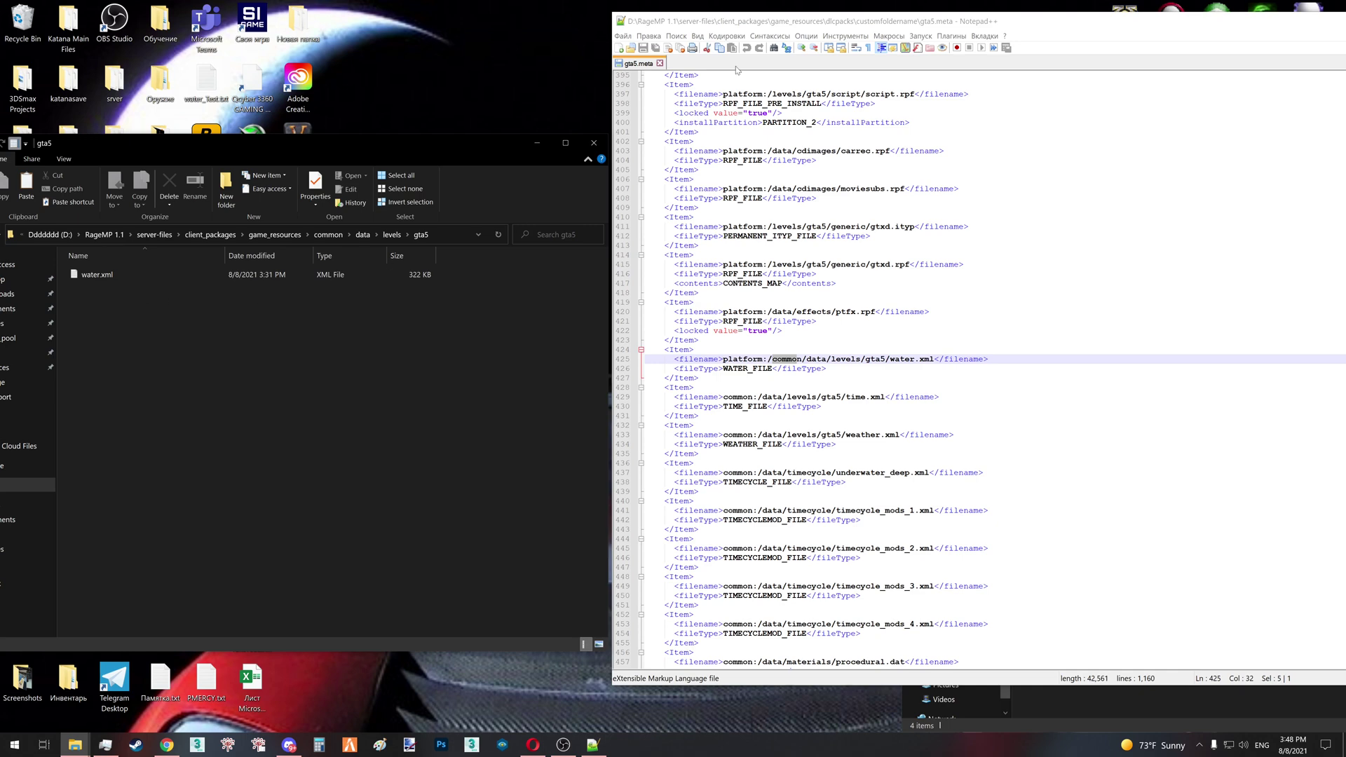
drag(733, 22, 235, 207)
click(998, 208)
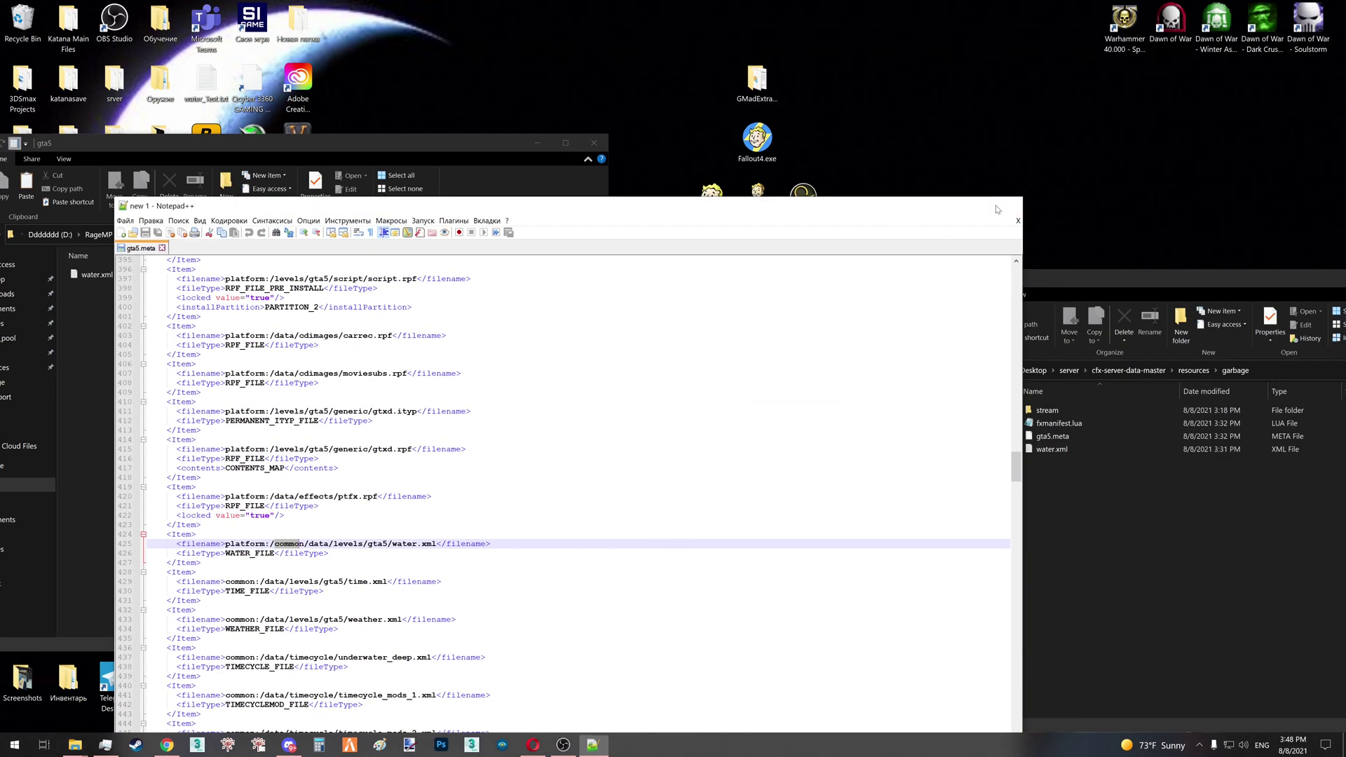
click(997, 209)
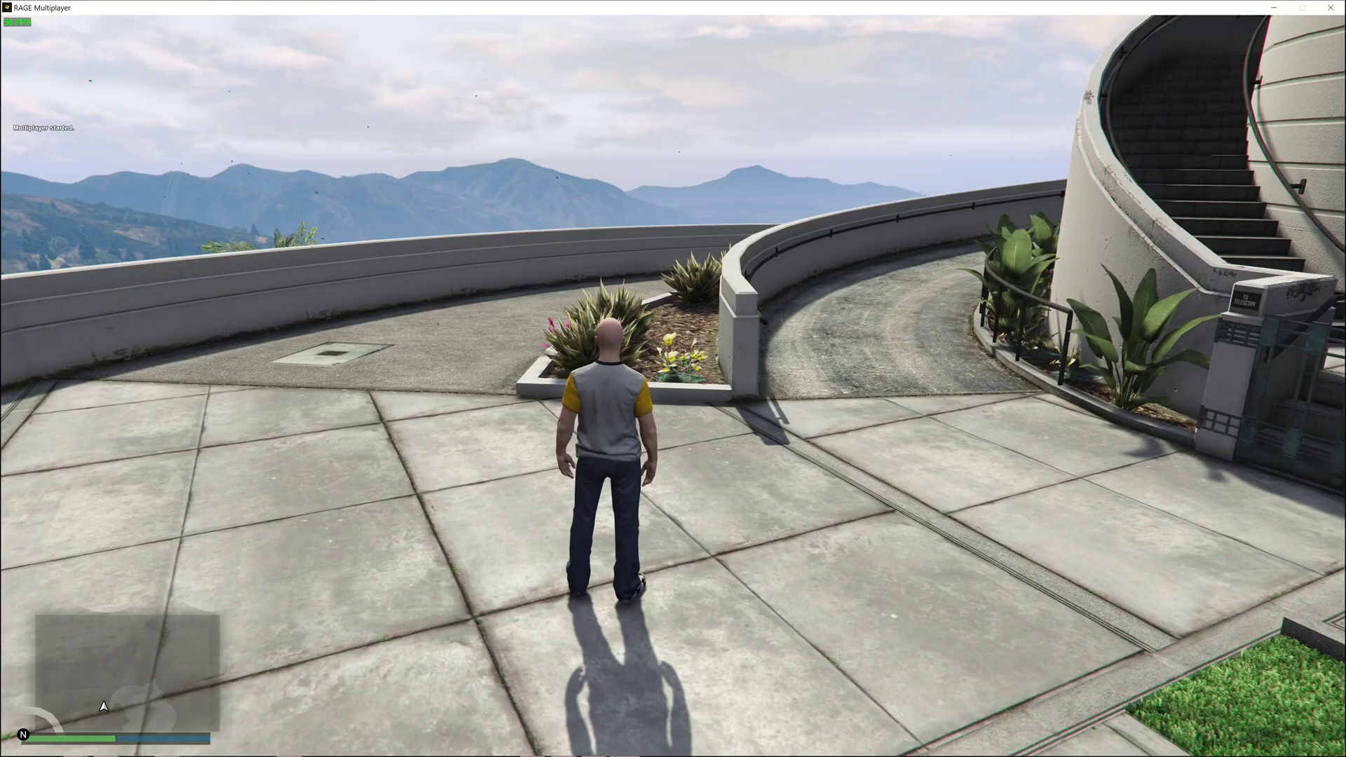
Run along the terrace in RAGE Multiplayer and look down at the reservoir to check the removed water
key(w)
key(w)
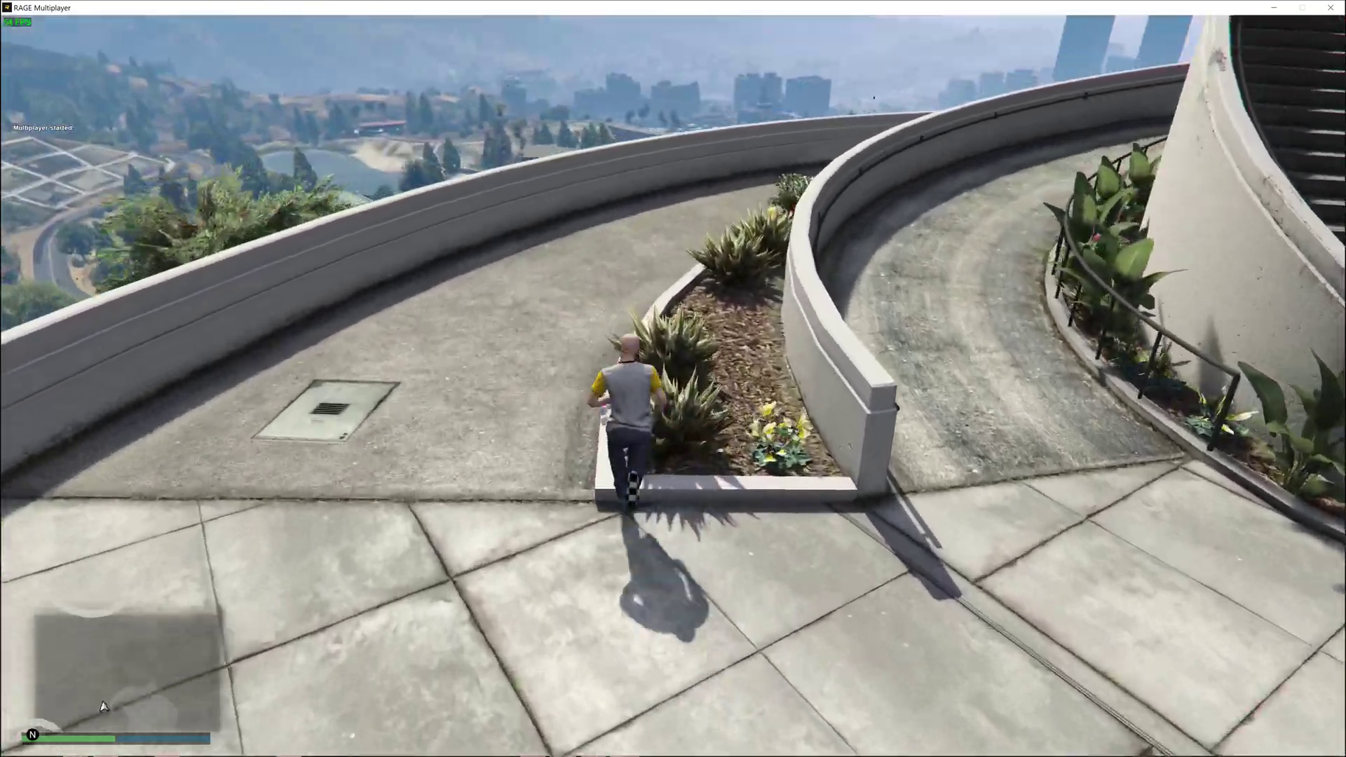
key(w)
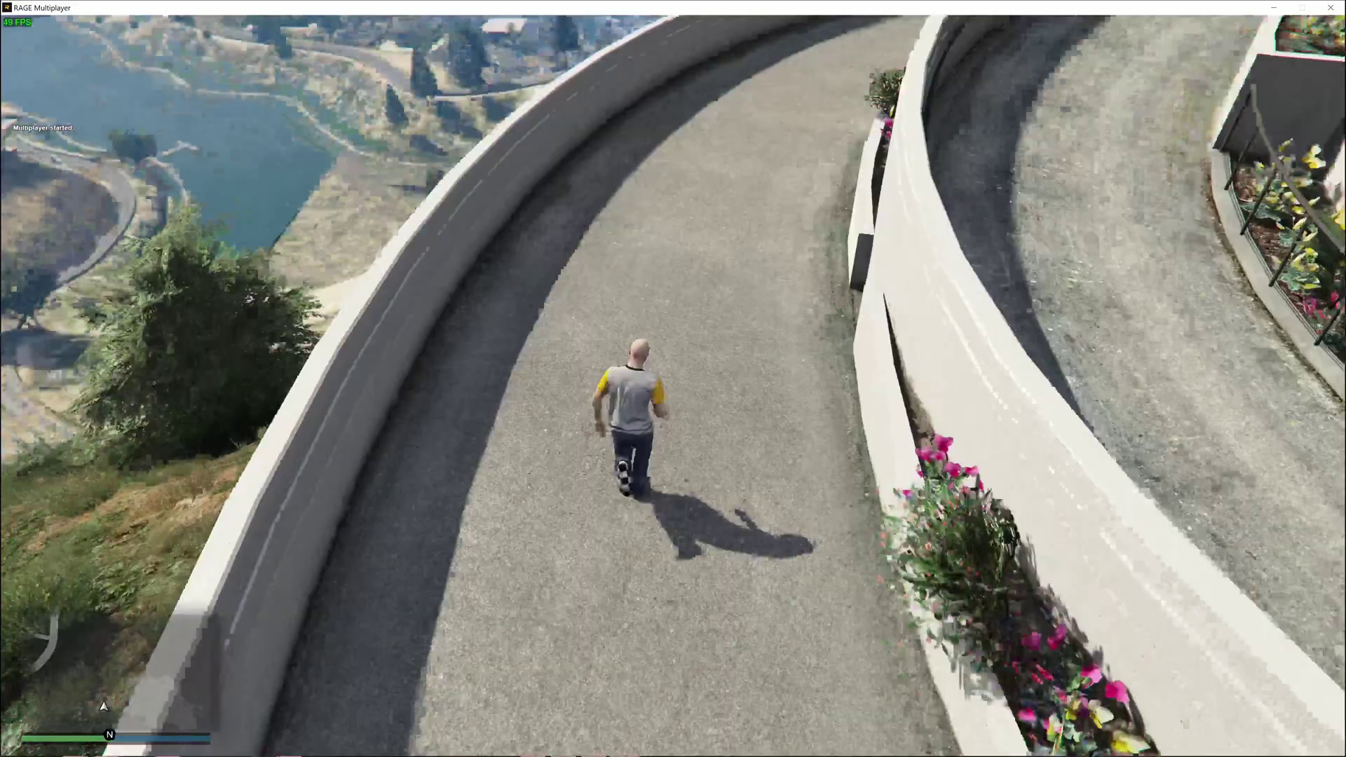
key(w)
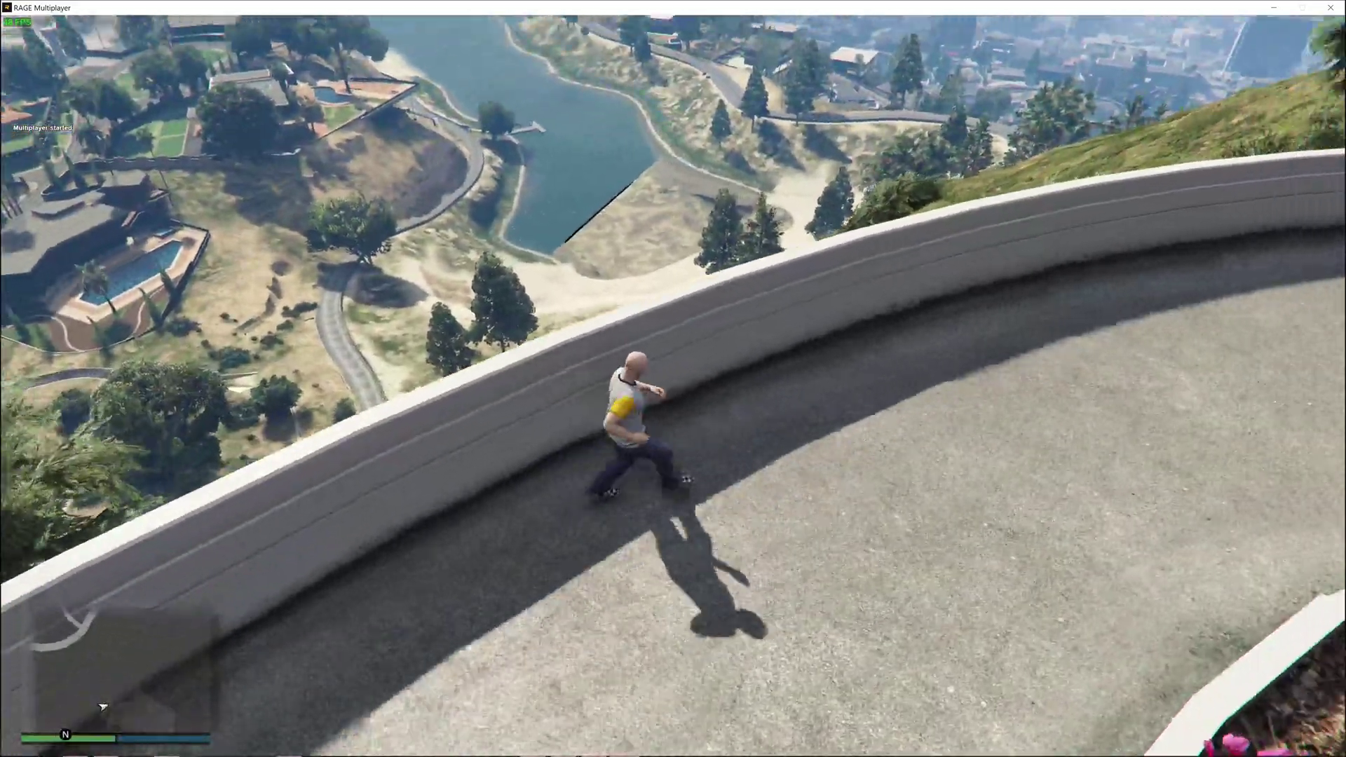
key(s)
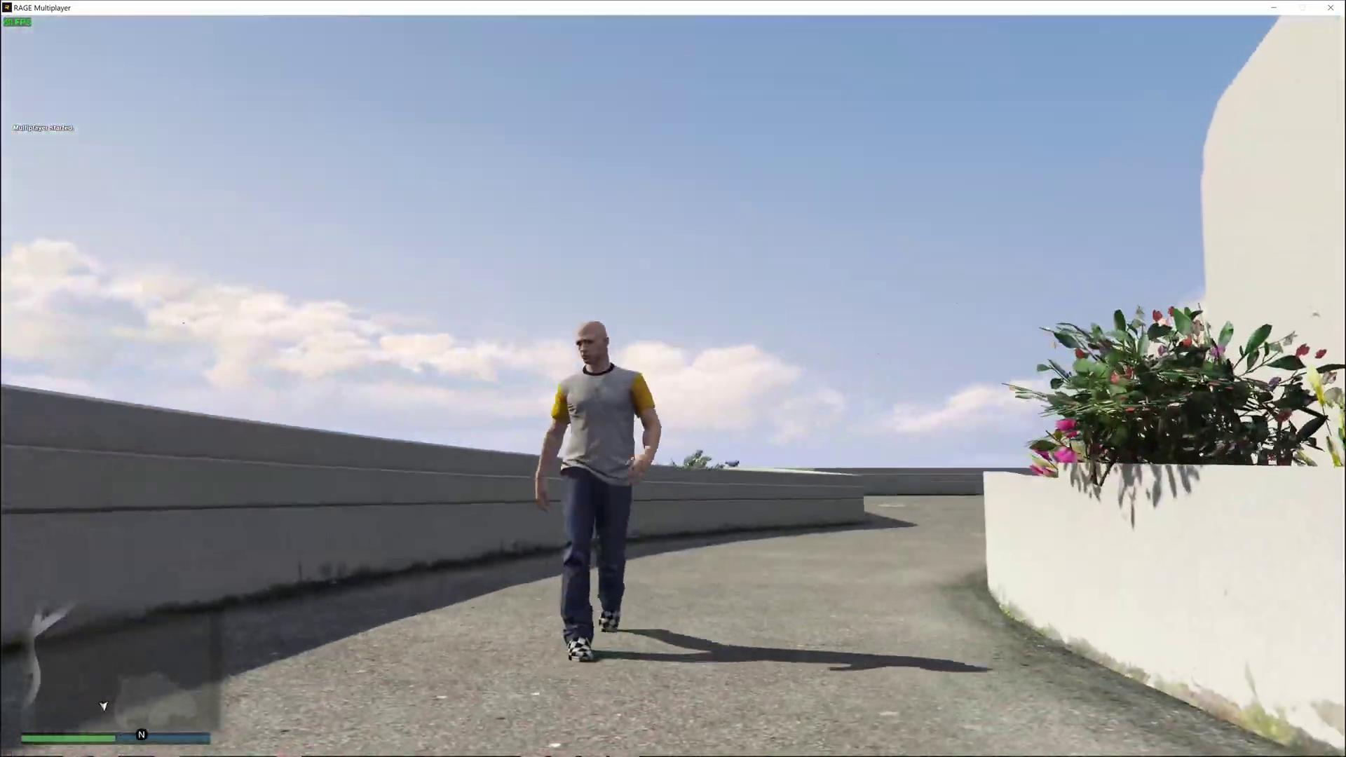